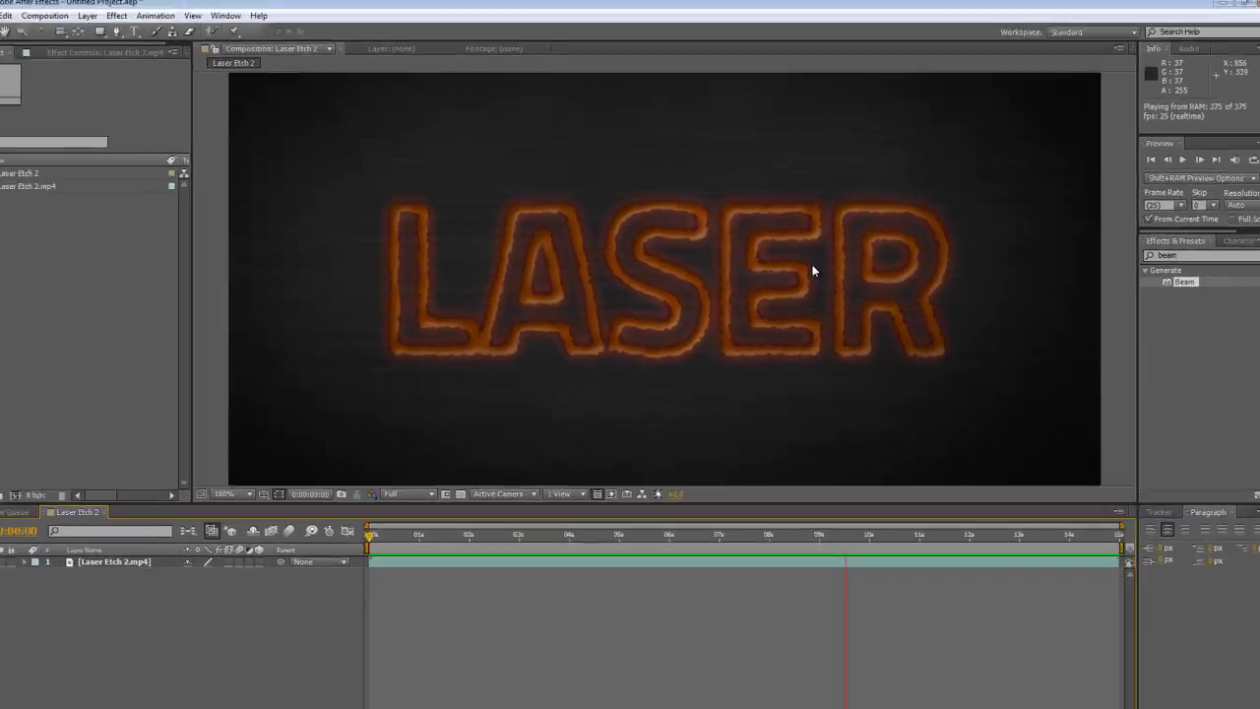
- Stop the finished Laser Etch 2 preview at 0:00:11:12
{"action": "key", "text": "space"}
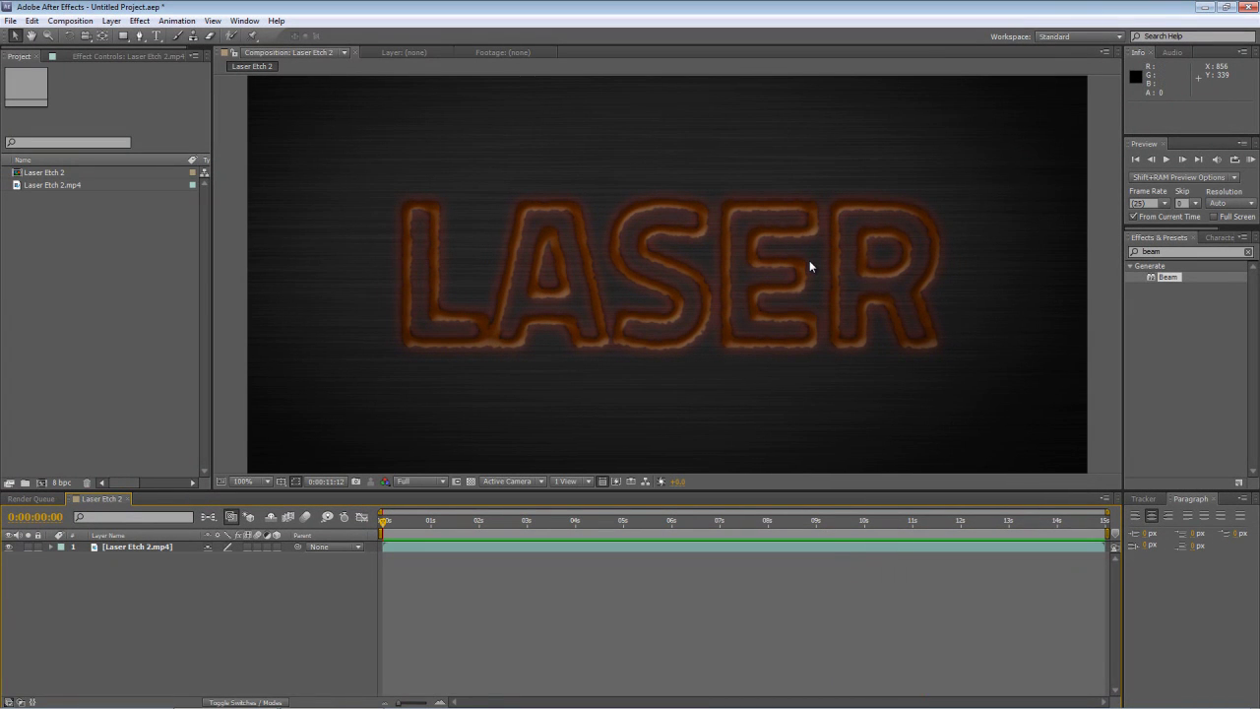
- Create a new composition named Laser Etch using the HDV 720 25 preset
{"action": "right_click", "coordinate": [61, 248]}
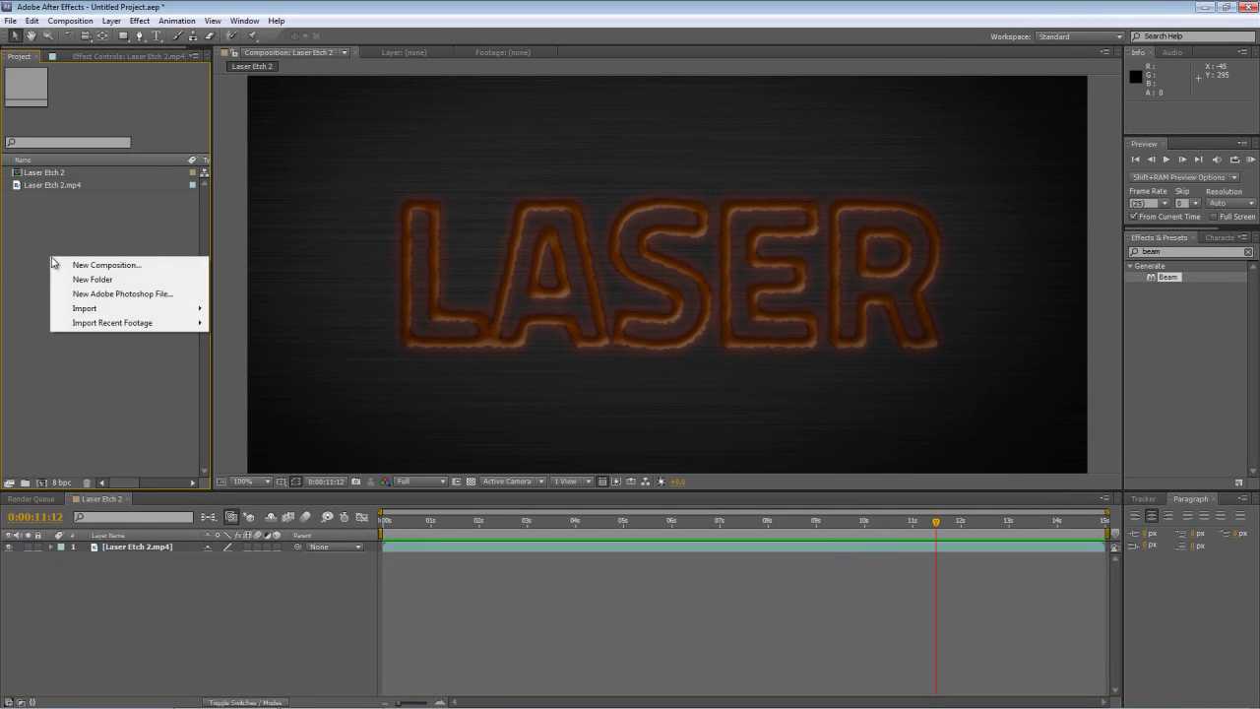
{"action": "left_click", "coordinate": [98, 258]}
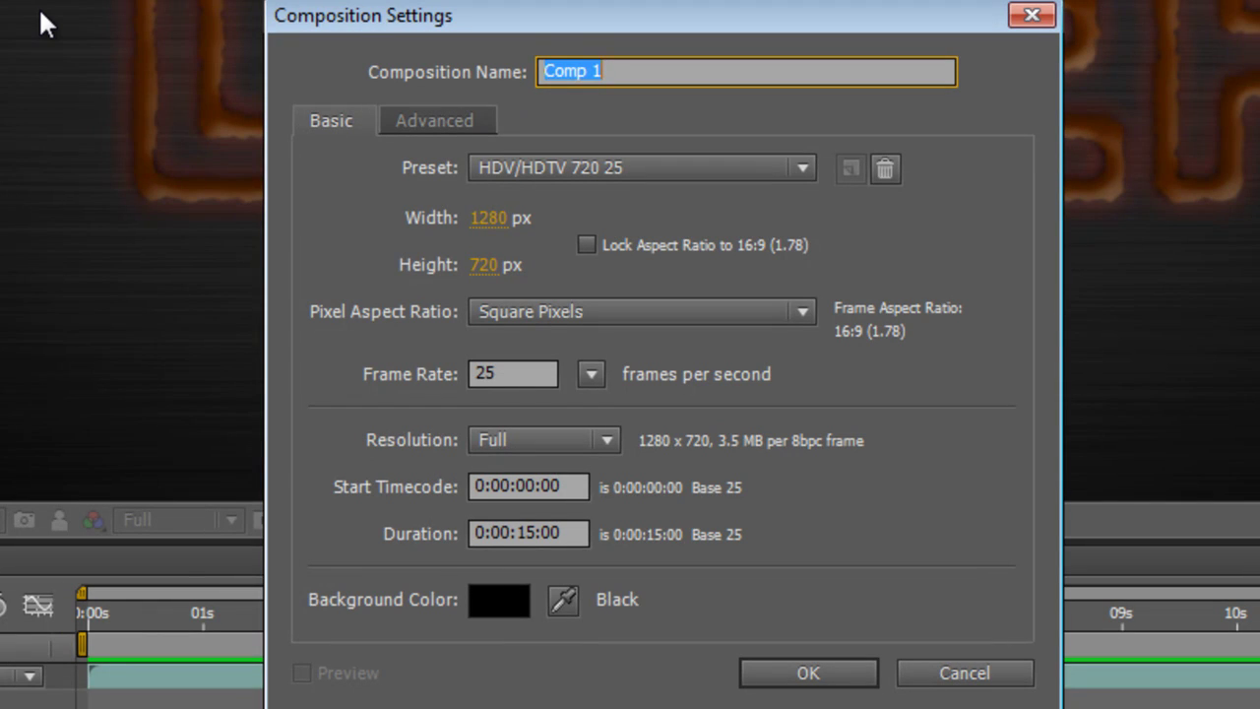
{"action": "type", "text": "Laser Etch"}
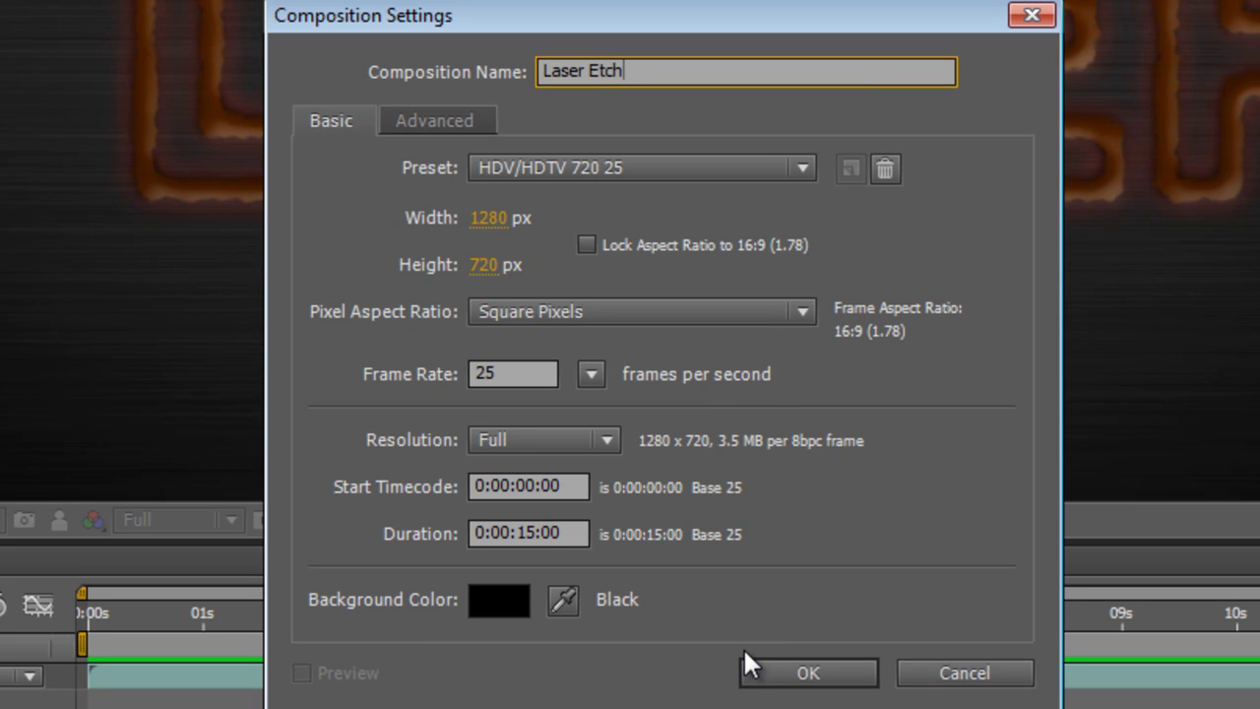
{"action": "left_click", "coordinate": [816, 666]}
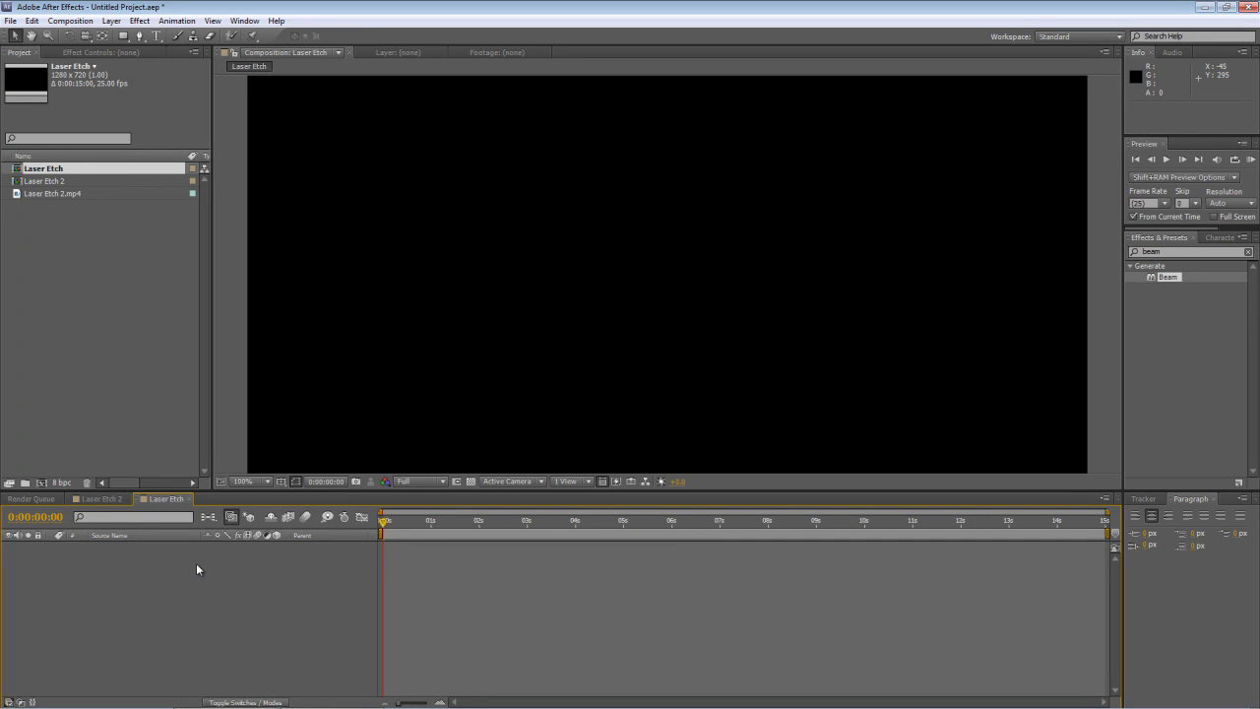
- Add a dark grey 363636 solid layer named Brushed Metal
{"action": "right_click", "coordinate": [196, 568]}
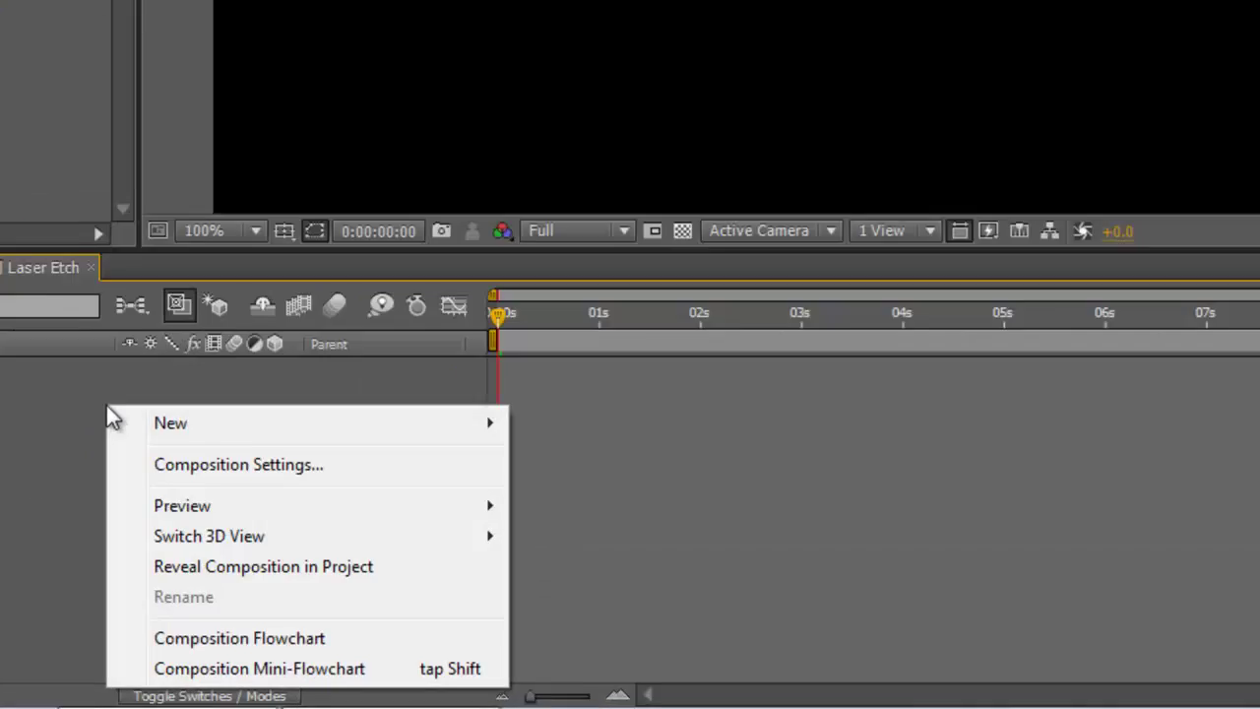
{"action": "mouse_move", "coordinate": [249, 577]}
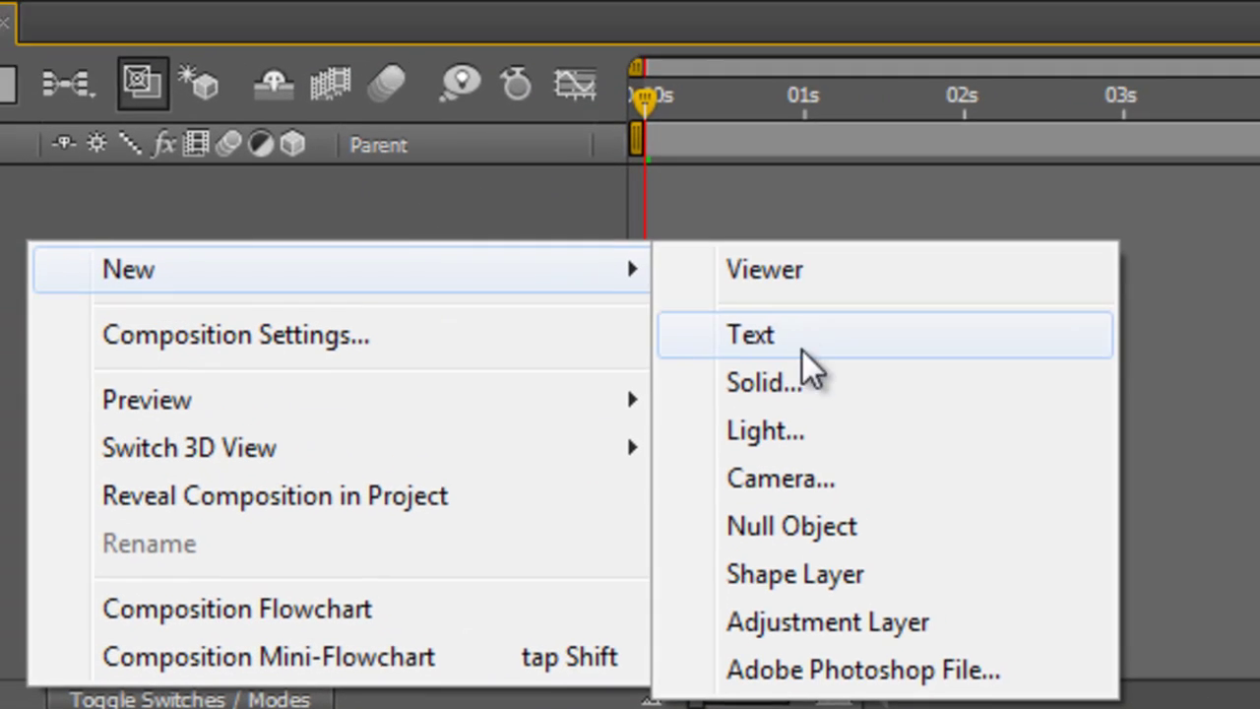
{"action": "left_click", "coordinate": [787, 382]}
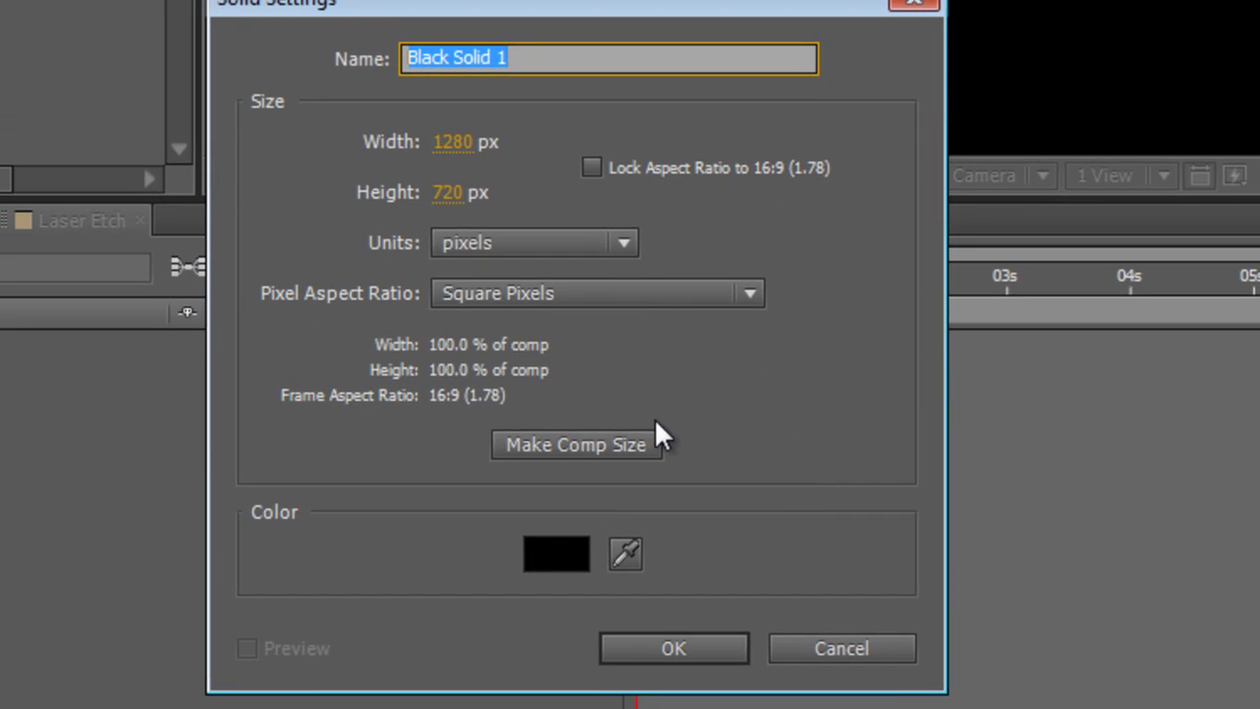
{"action": "left_click", "coordinate": [515, 554]}
{"action": "left_click_drag", "start_coordinate": [537, 408], "coordinate": [435, 437]}
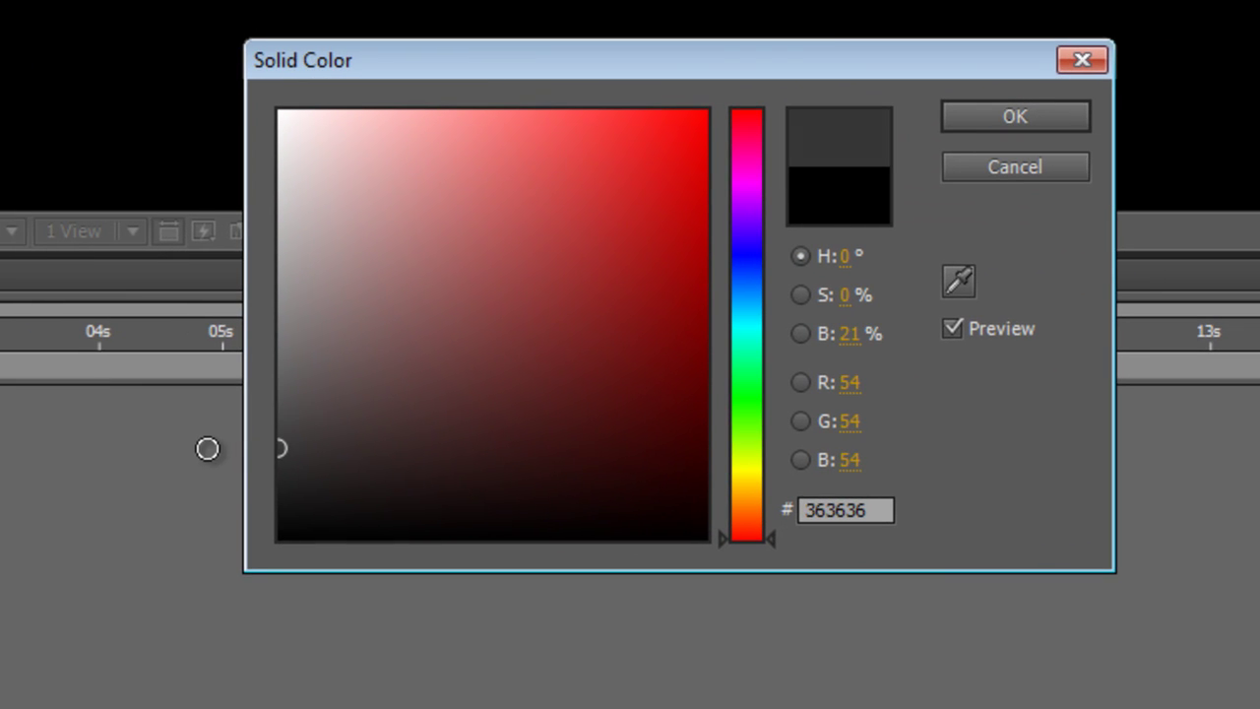
{"action": "left_click", "coordinate": [1164, 114]}
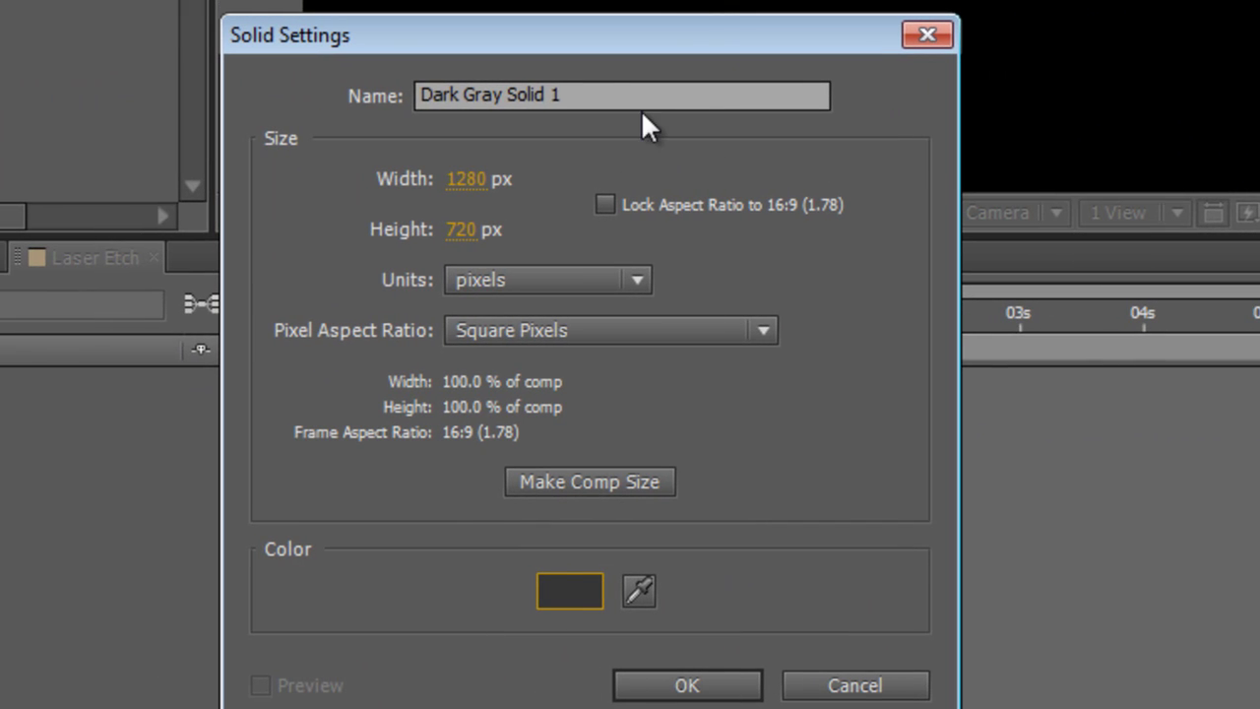
{"action": "left_click_drag", "start_coordinate": [640, 99], "coordinate": [140, 47]}
{"action": "type", "text": "Brushed Metal"}
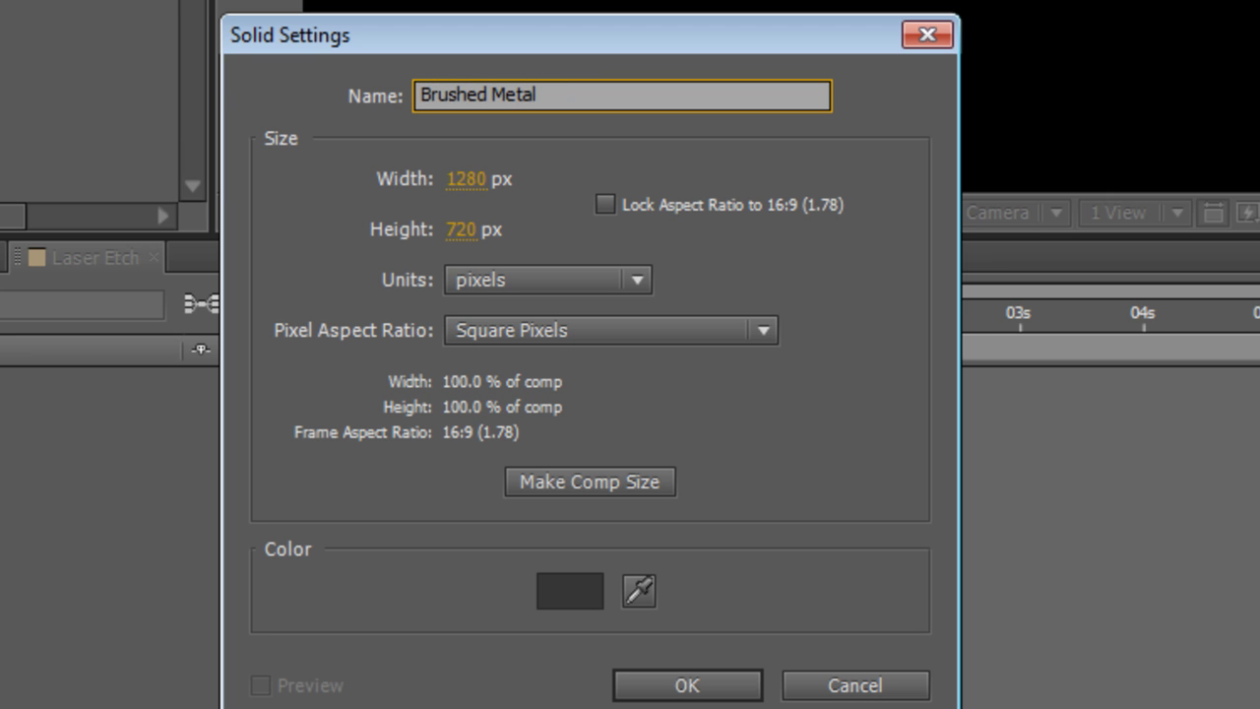
{"action": "left_click", "coordinate": [725, 682]}
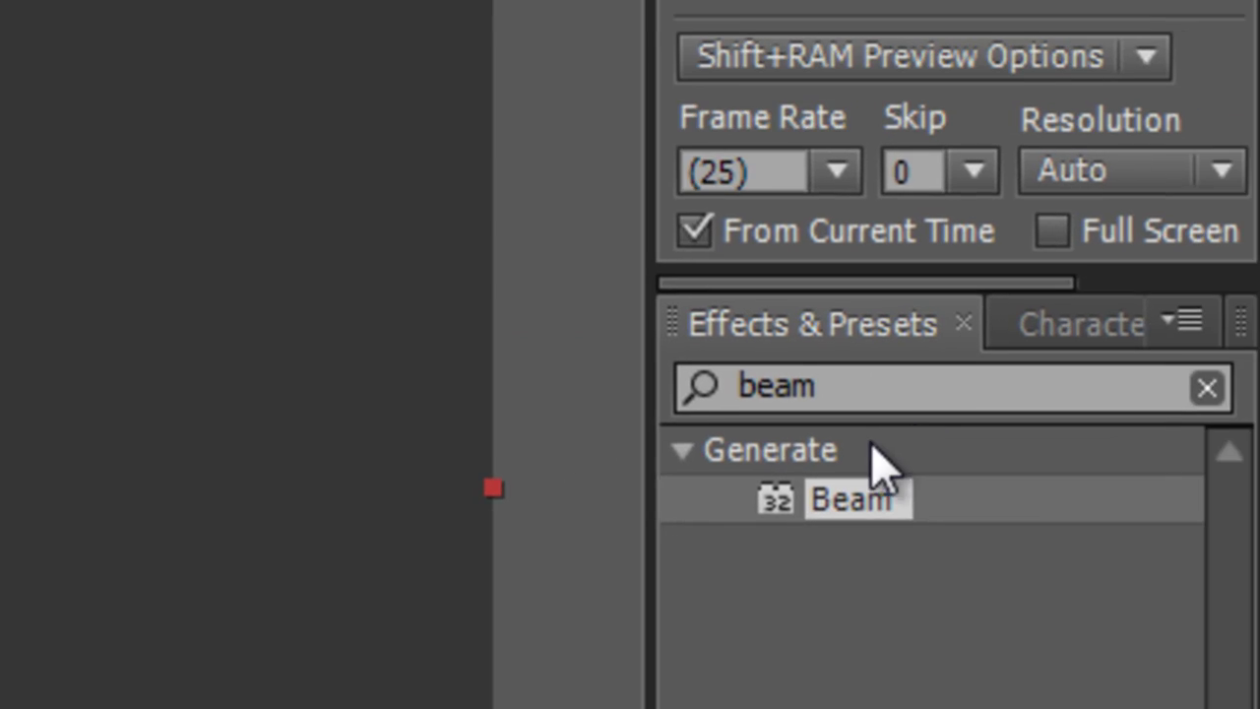
- Apply Noise to Brushed Metal at 100% Amount with Use Color Noise off
{"action": "left_click", "coordinate": [751, 394]}
{"action": "double_click", "coordinate": [751, 394]}
{"action": "type", "text": "noise"}
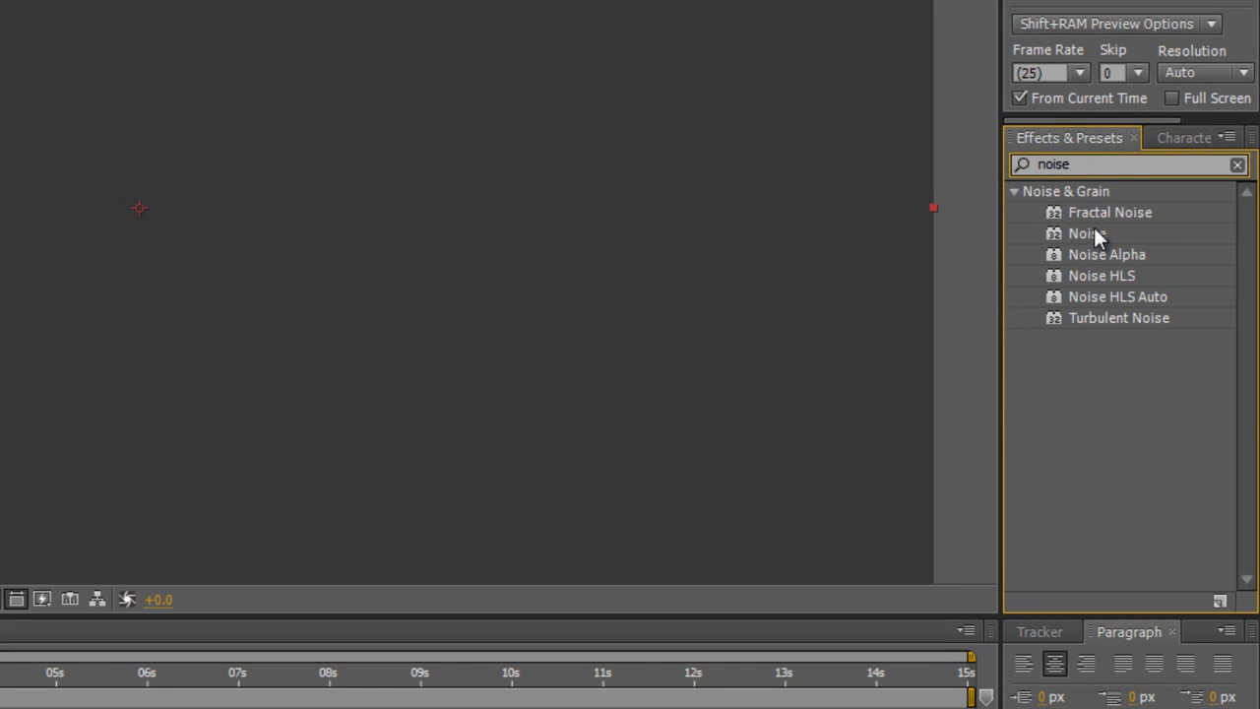
{"action": "mouse_move", "coordinate": [853, 548]}
{"action": "left_mouse_down"}
{"action": "mouse_move", "coordinate": [349, 411]}
{"action": "mouse_move", "coordinate": [134, 272]}
{"action": "left_mouse_up"}
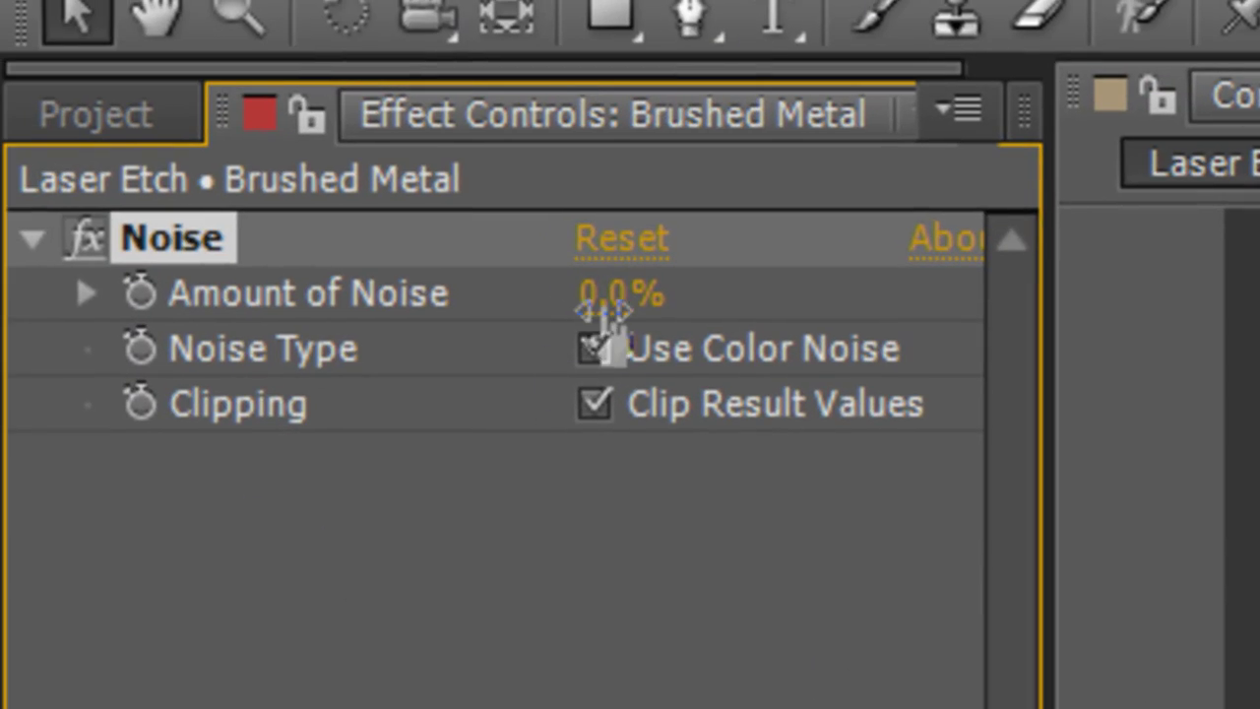
{"action": "left_click_drag", "start_coordinate": [599, 291], "coordinate": [689, 293]}
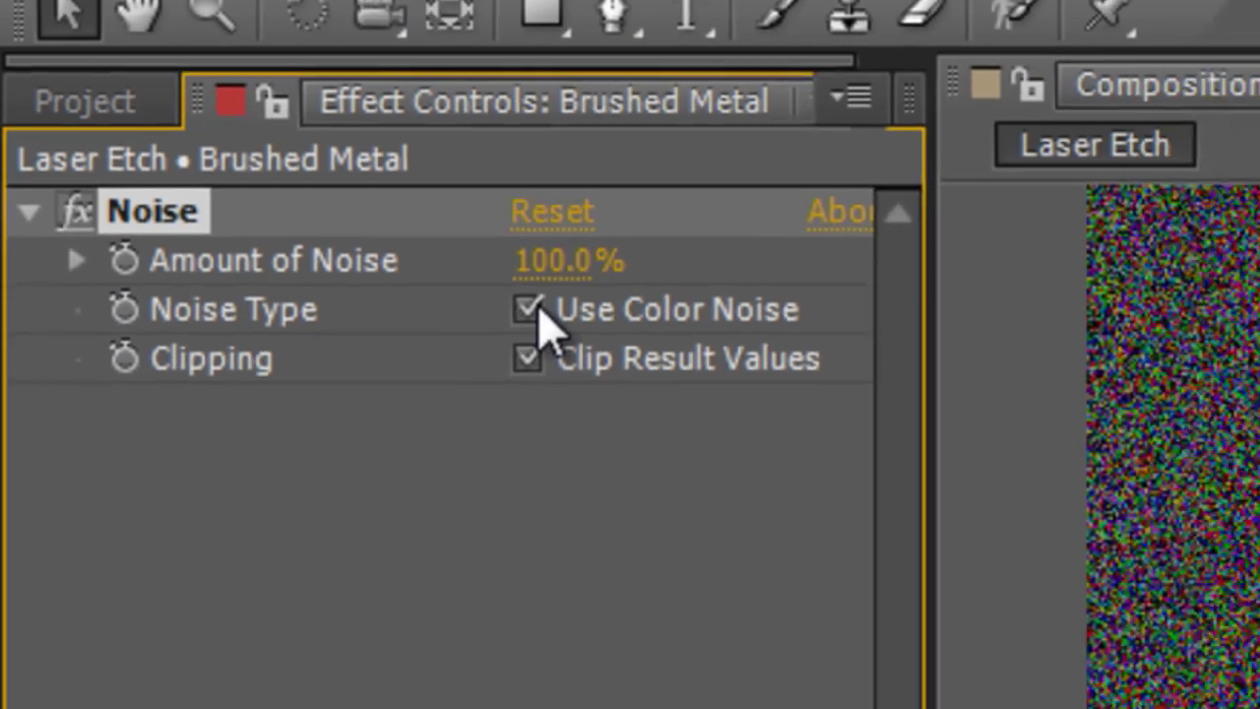
{"action": "left_click", "coordinate": [594, 349]}
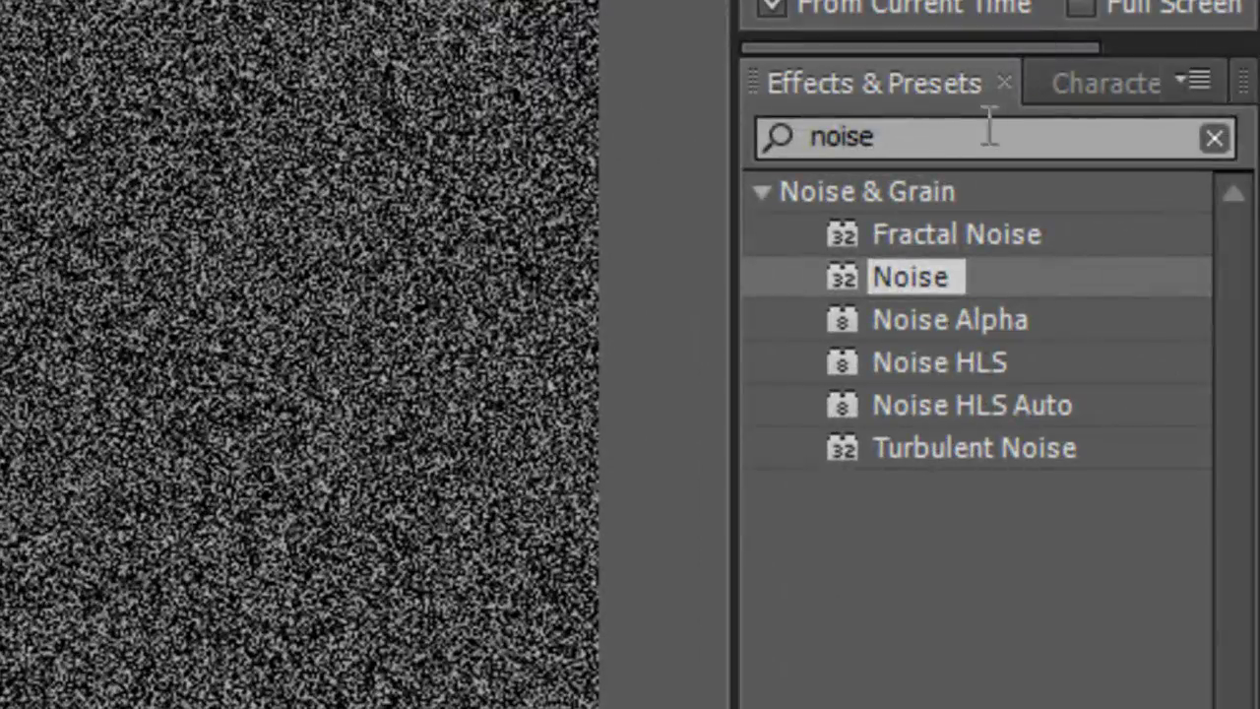
- Add Fast Blur with Blurriness 150, Horizontal direction and Repeat Edge Pixels on
{"action": "left_click", "coordinate": [989, 128]}
{"action": "type", "text": "fast blur"}
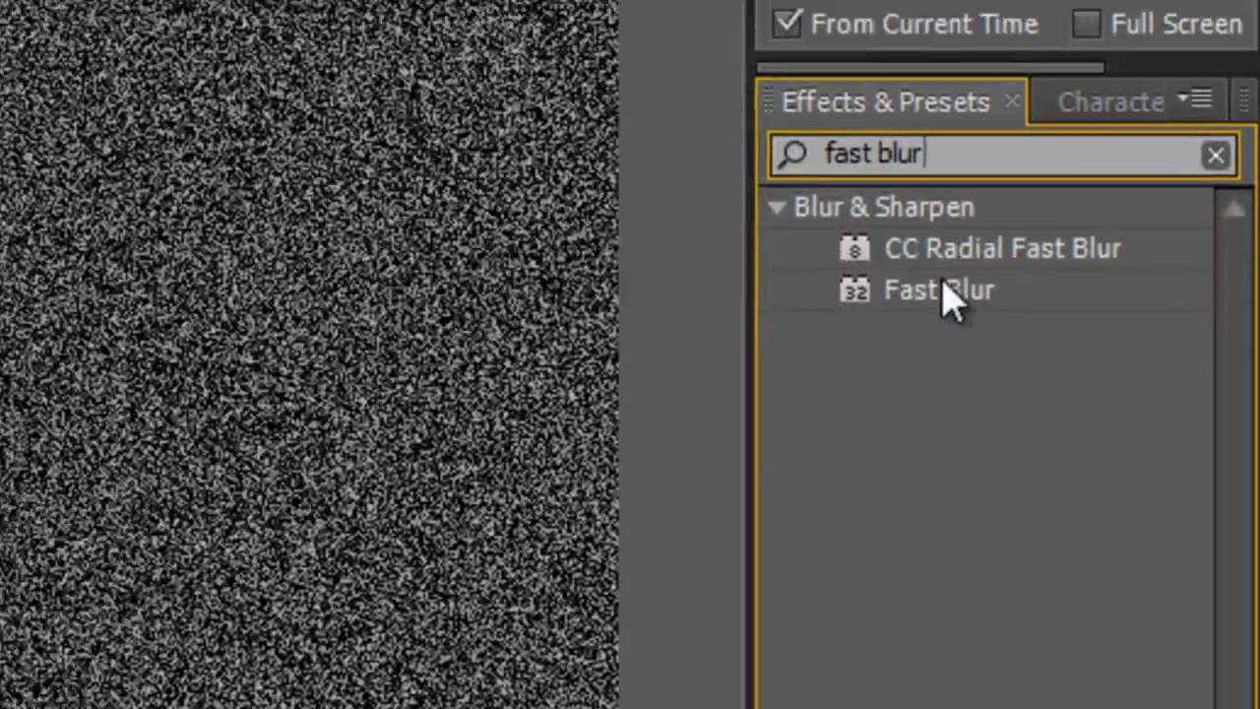
{"action": "left_click_drag", "start_coordinate": [935, 280], "coordinate": [0, 284]}
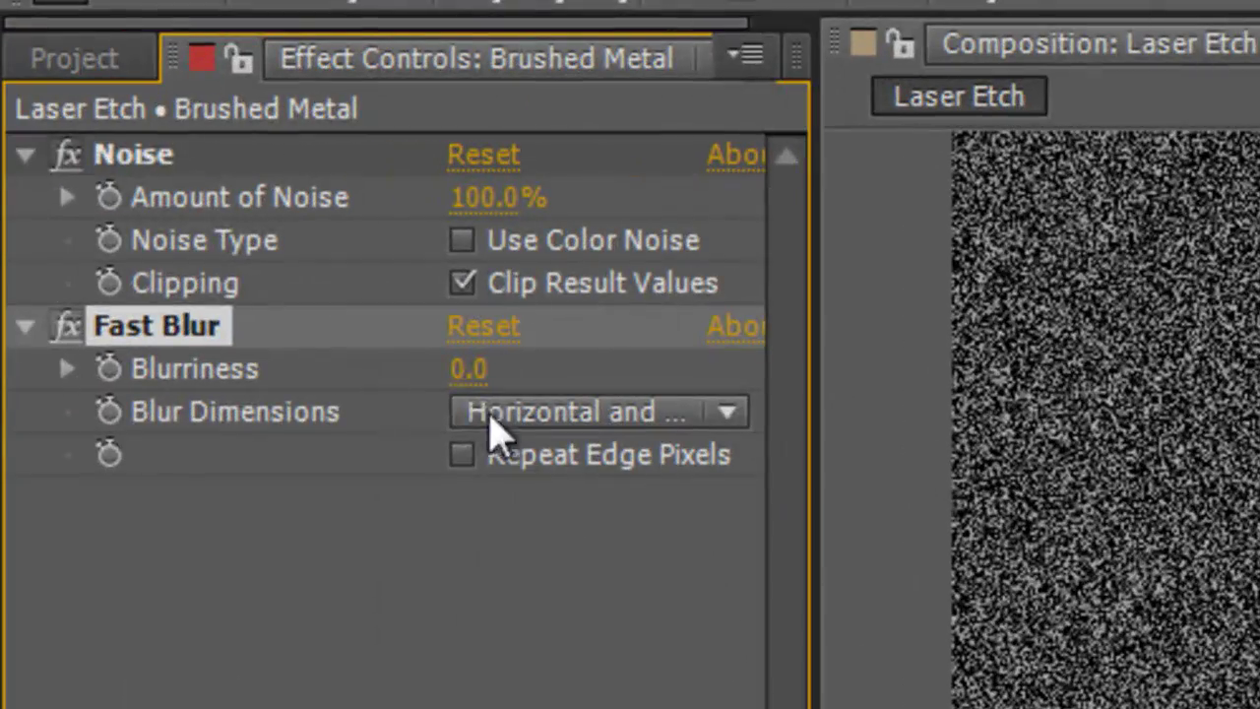
{"action": "left_click_drag", "start_coordinate": [469, 370], "coordinate": [652, 380]}
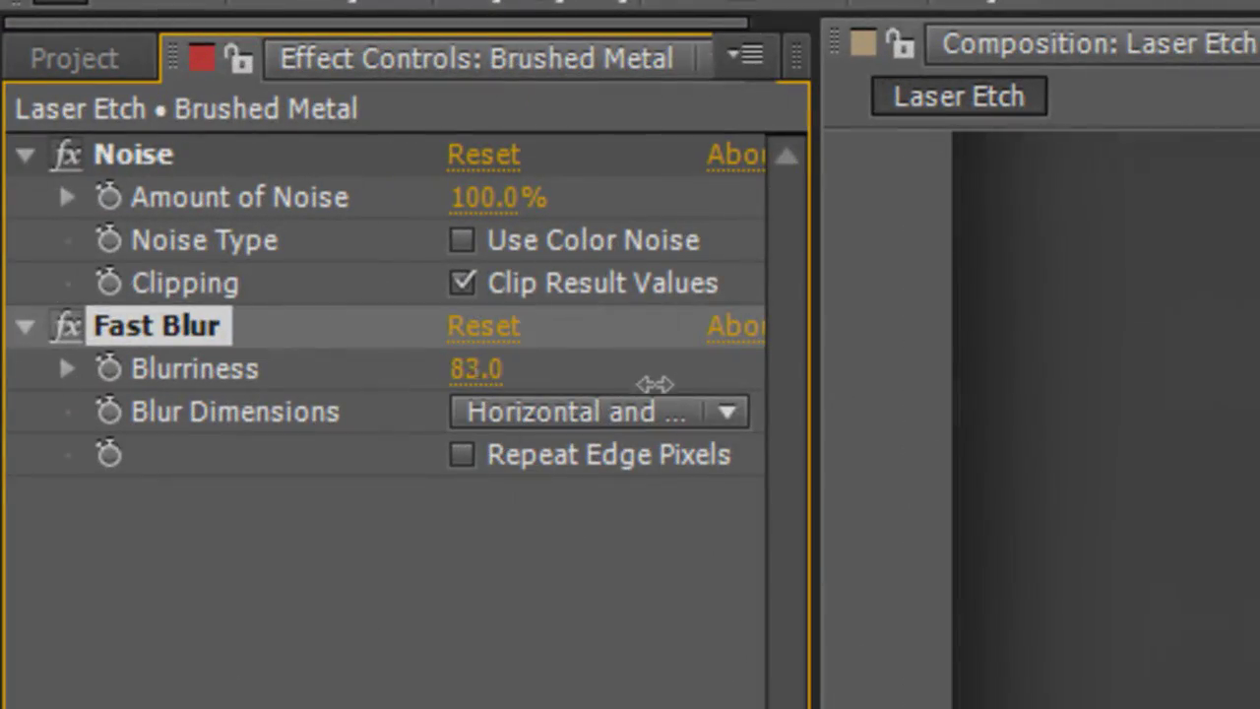
{"action": "left_click", "coordinate": [468, 370]}
{"action": "type", "text": "15"}
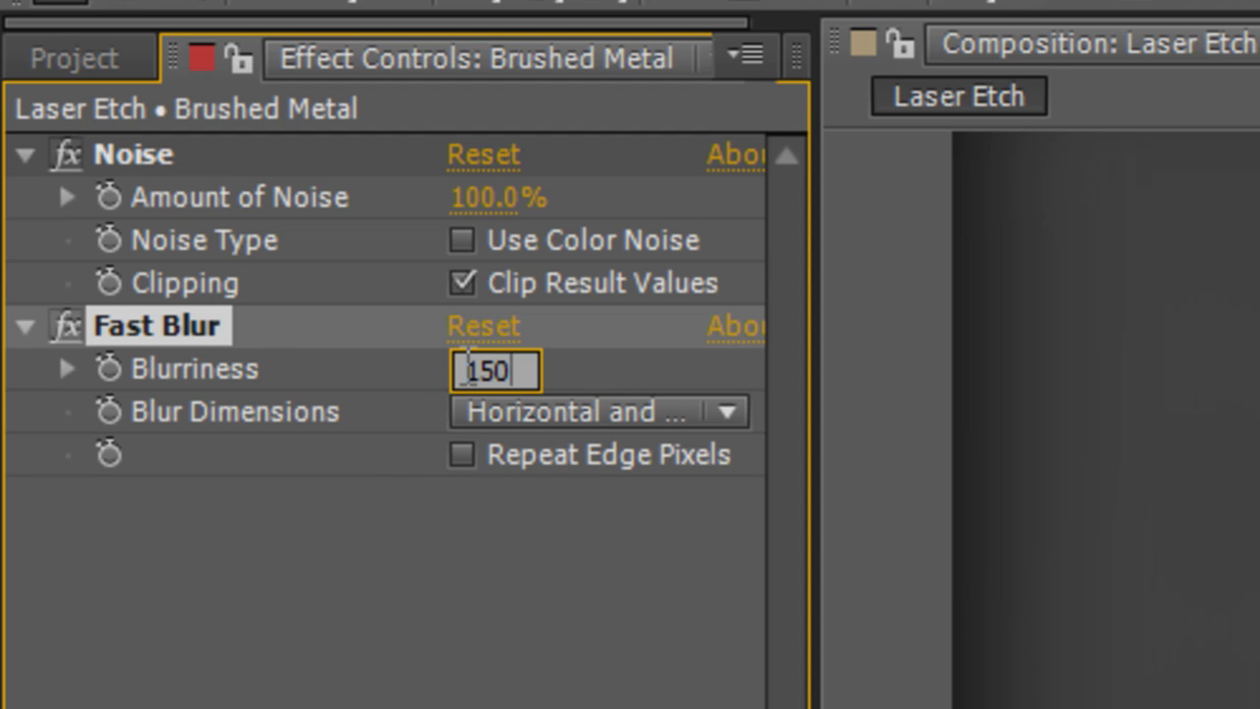
{"action": "type", "text": "0"}
{"action": "key", "text": "Return"}
{"action": "left_click", "coordinate": [612, 413]}
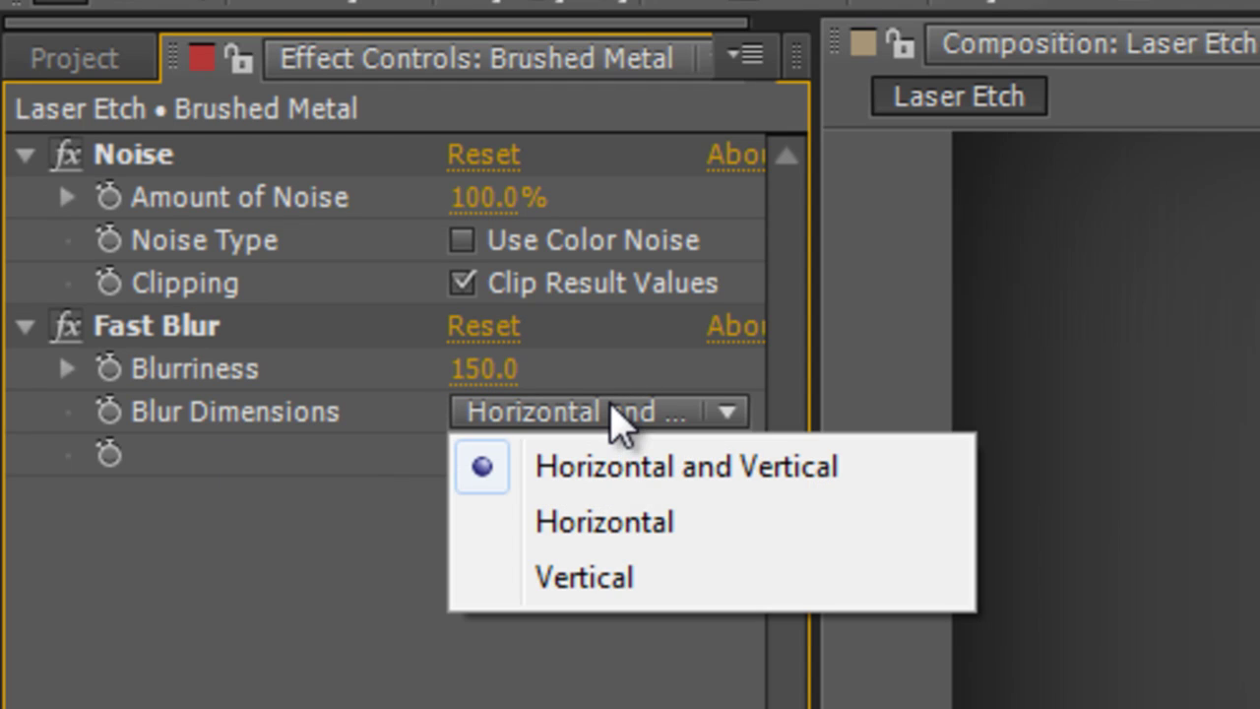
{"action": "left_click", "coordinate": [630, 519]}
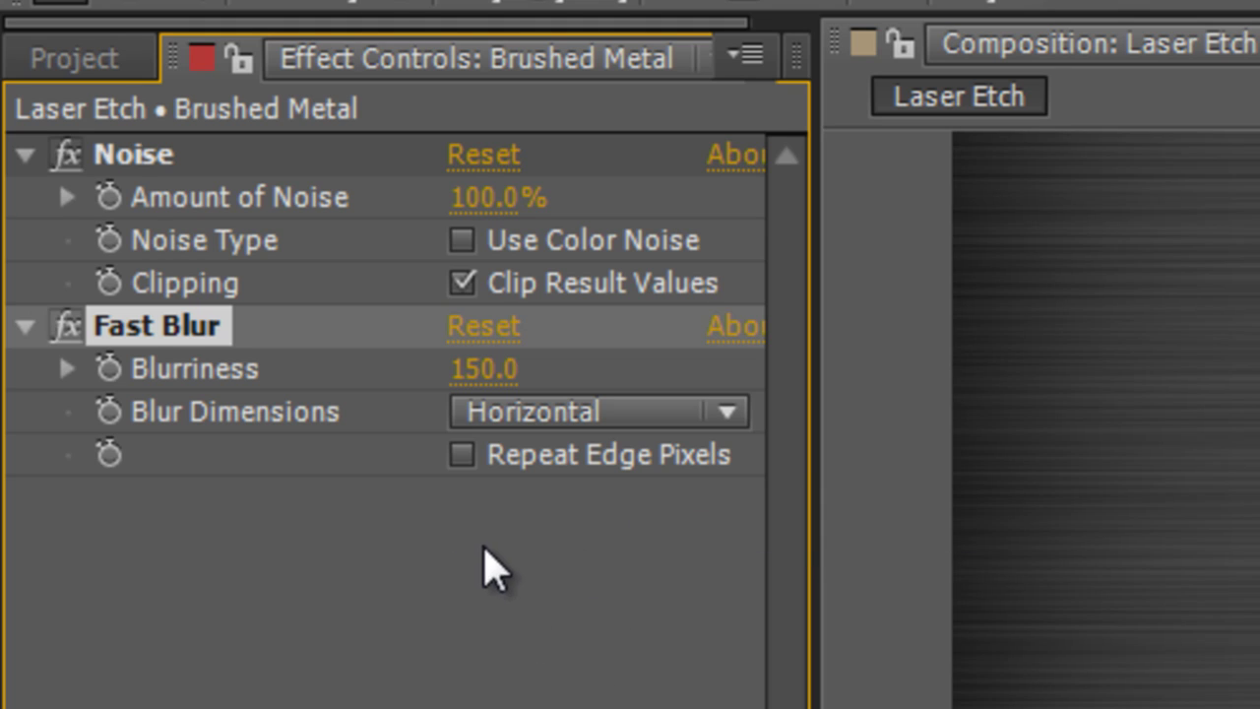
{"action": "left_click", "coordinate": [462, 455]}
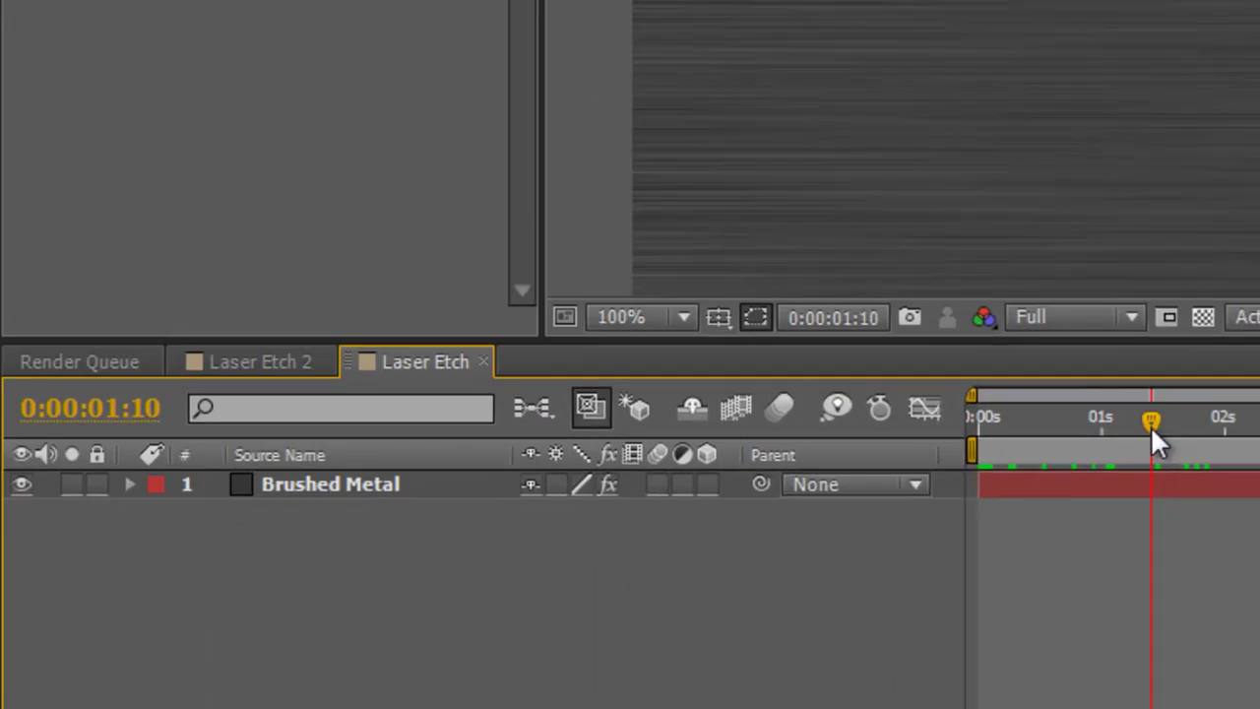
- Pre-compose Brushed Metal into Brushed Metal Comp 1 with all attributes moved, playhead at 0
{"action": "key", "text": "Home"}
{"action": "left_click", "coordinate": [435, 207]}
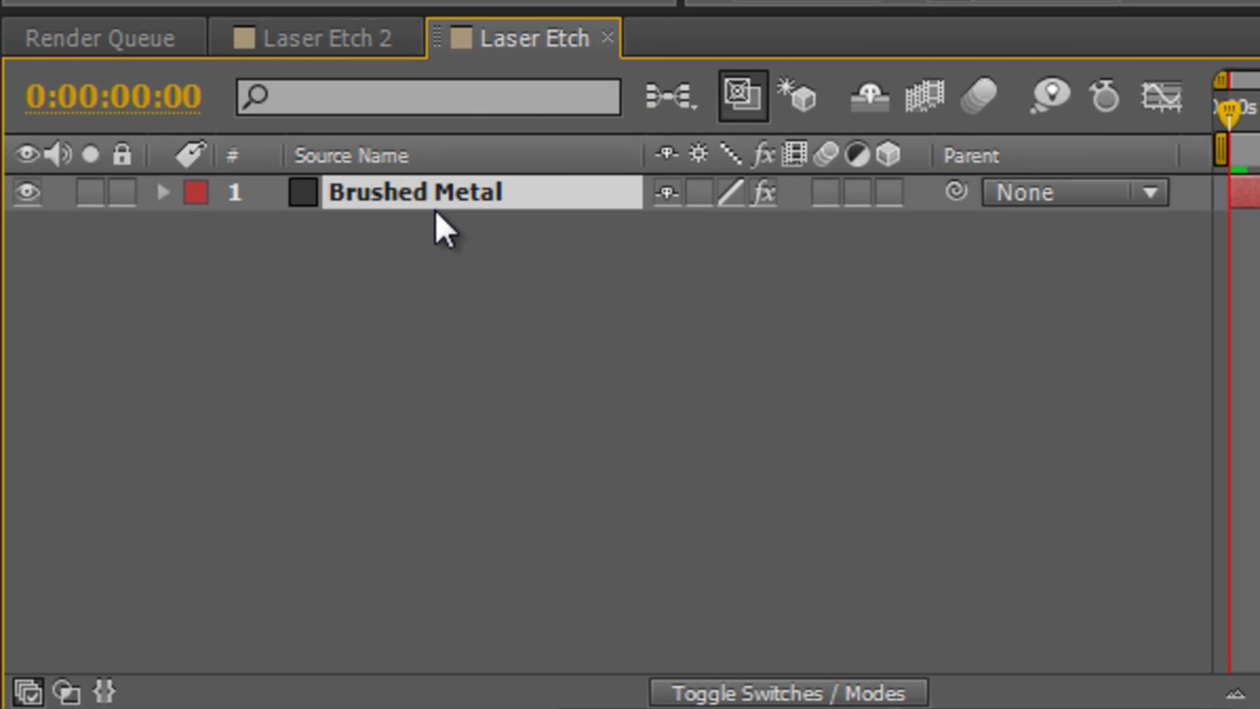
{"action": "key", "text": "ctrl+shift+c"}
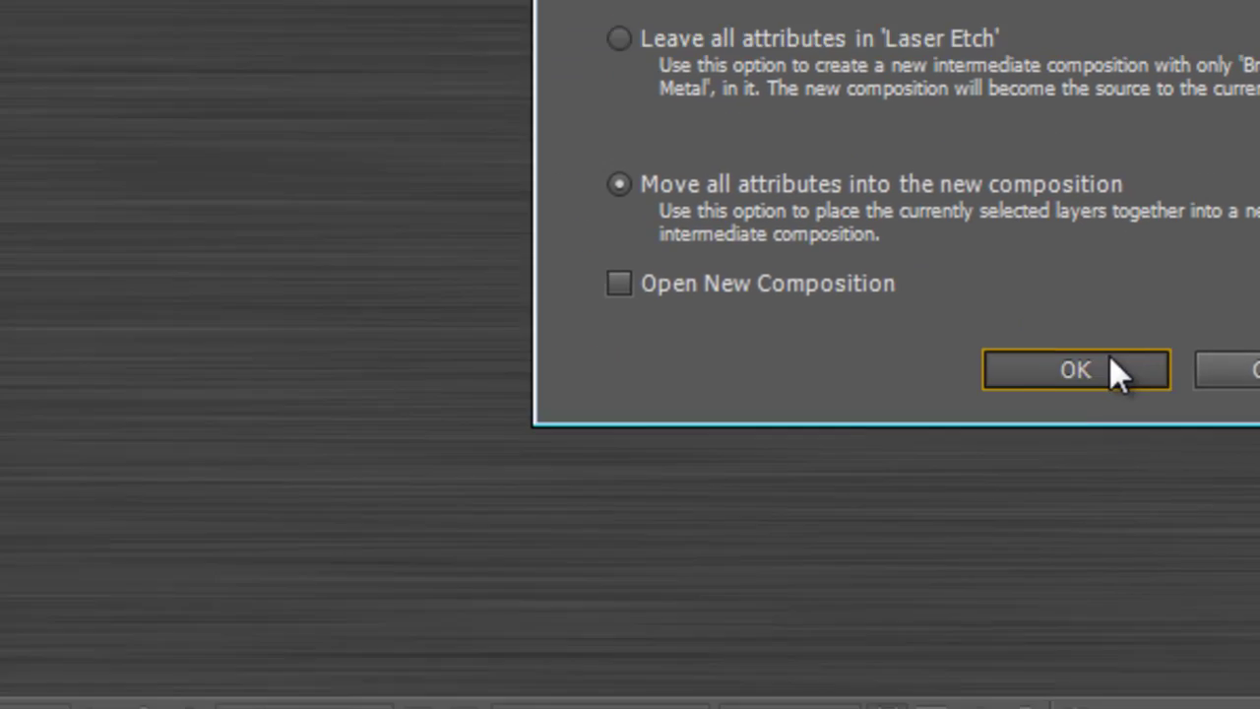
{"action": "left_click", "coordinate": [809, 566]}
{"action": "right_click", "coordinate": [430, 192]}
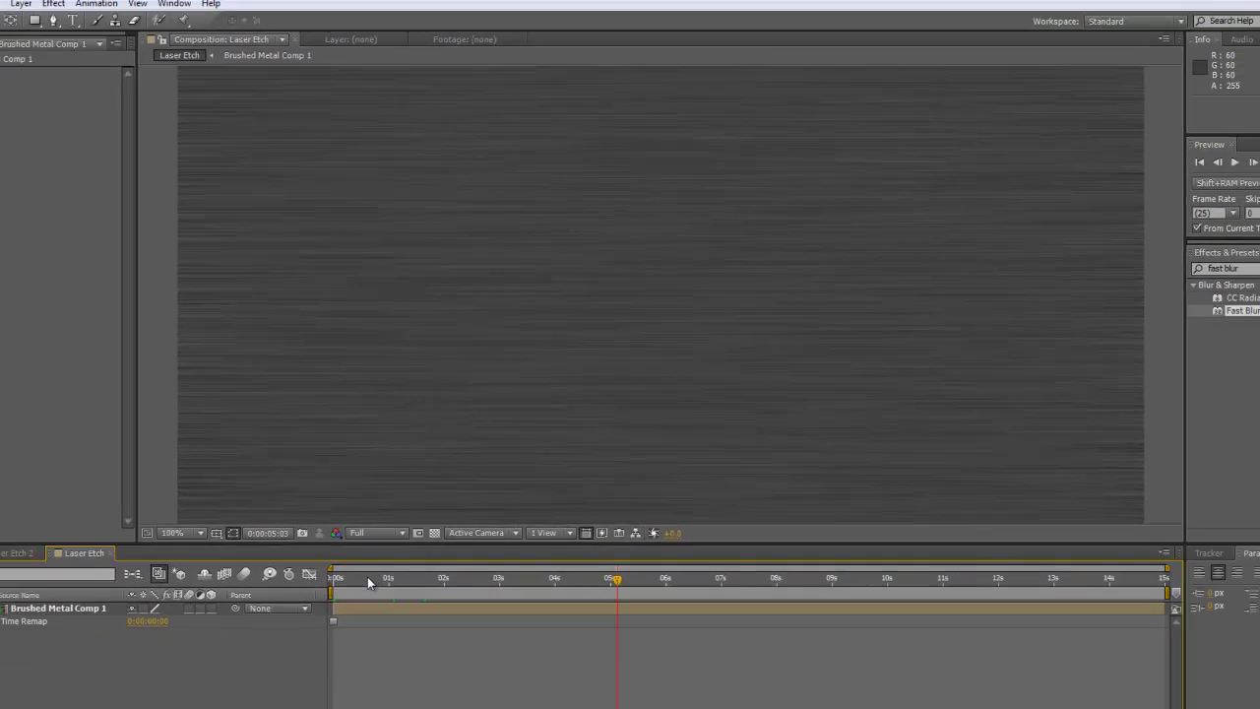
{"action": "key", "text": "Home"}
{"action": "left_click", "coordinate": [51, 547]}
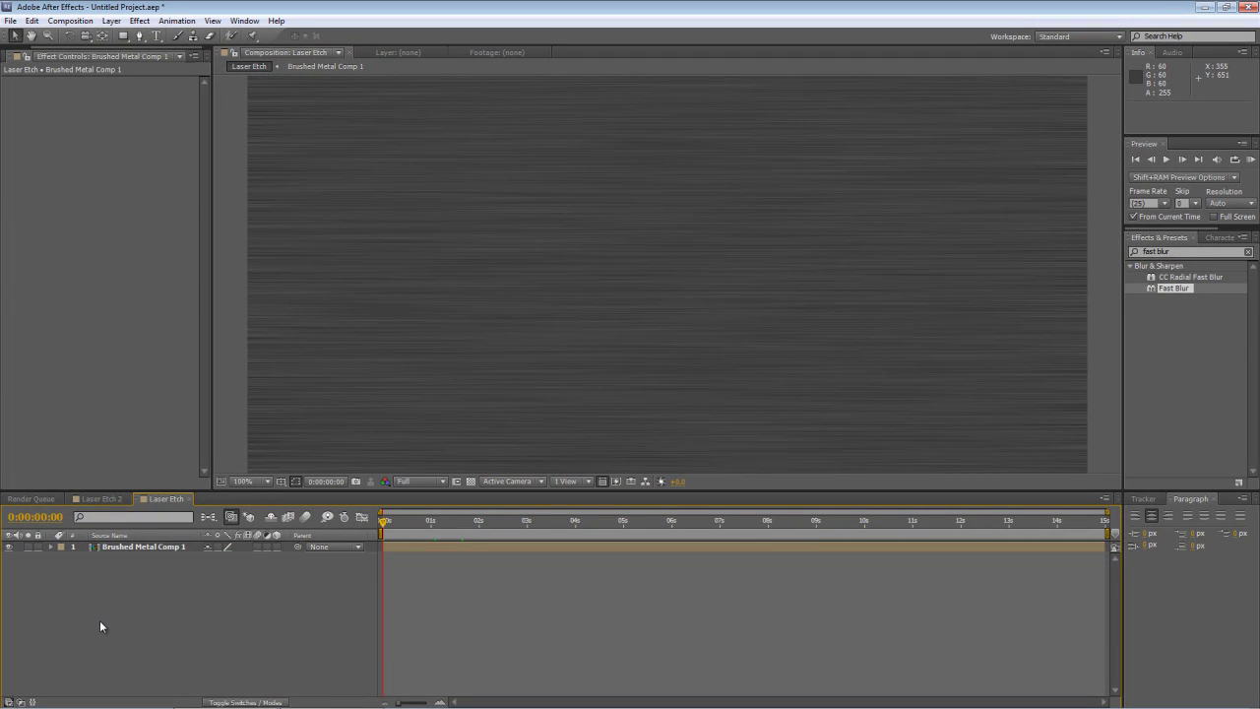
- Type a white Arial text layer reading 'text' over Brushed Metal Comp 1
{"action": "left_click", "coordinate": [155, 36]}
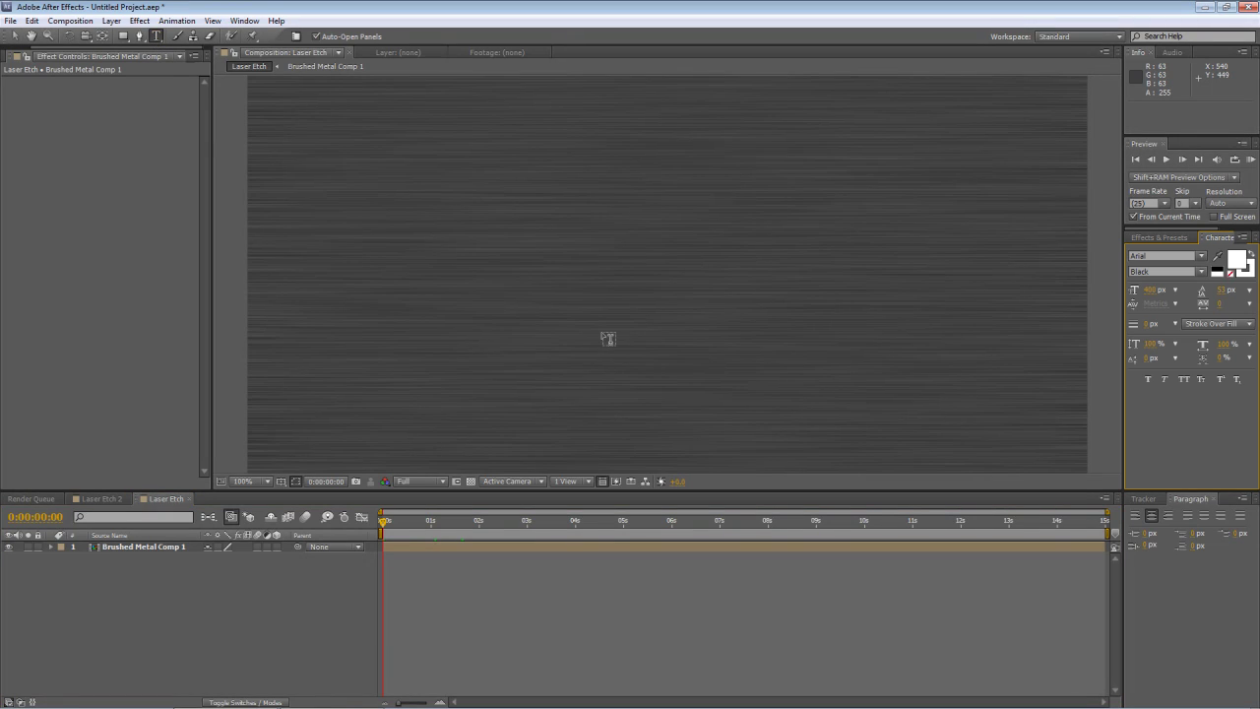
{"action": "left_click", "coordinate": [501, 308]}
{"action": "type", "text": "text"}
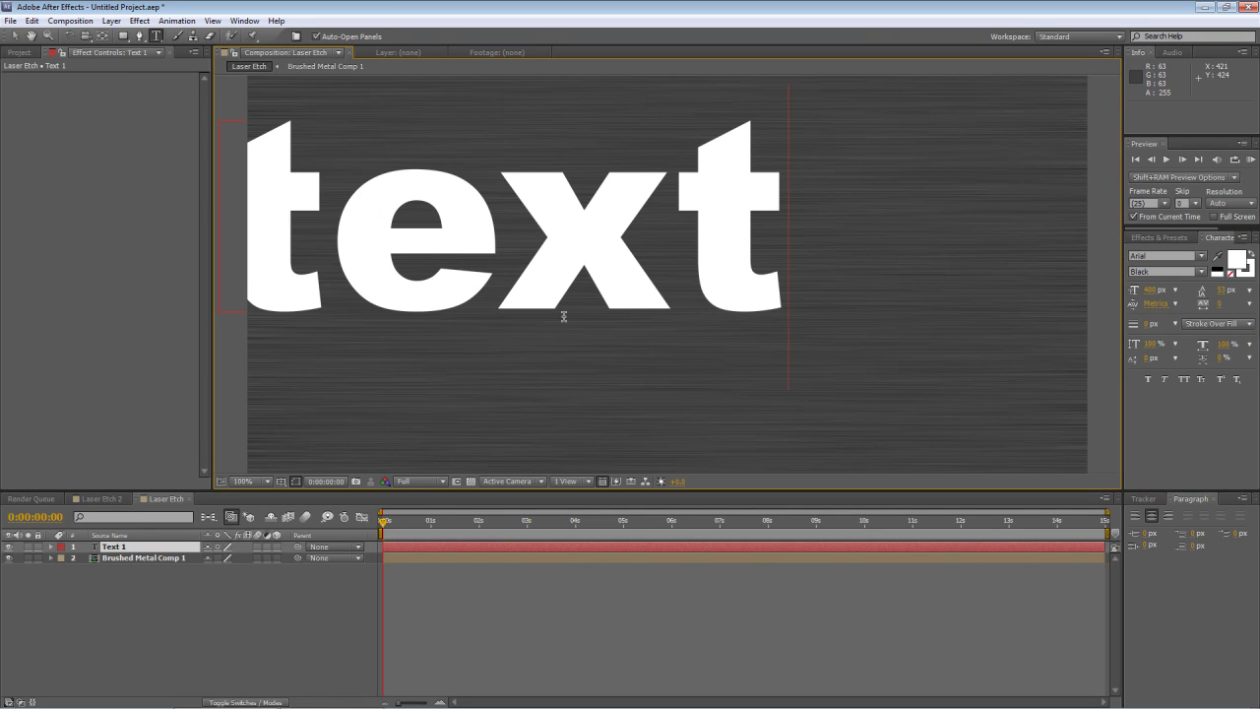
{"action": "left_click", "coordinate": [142, 548]}
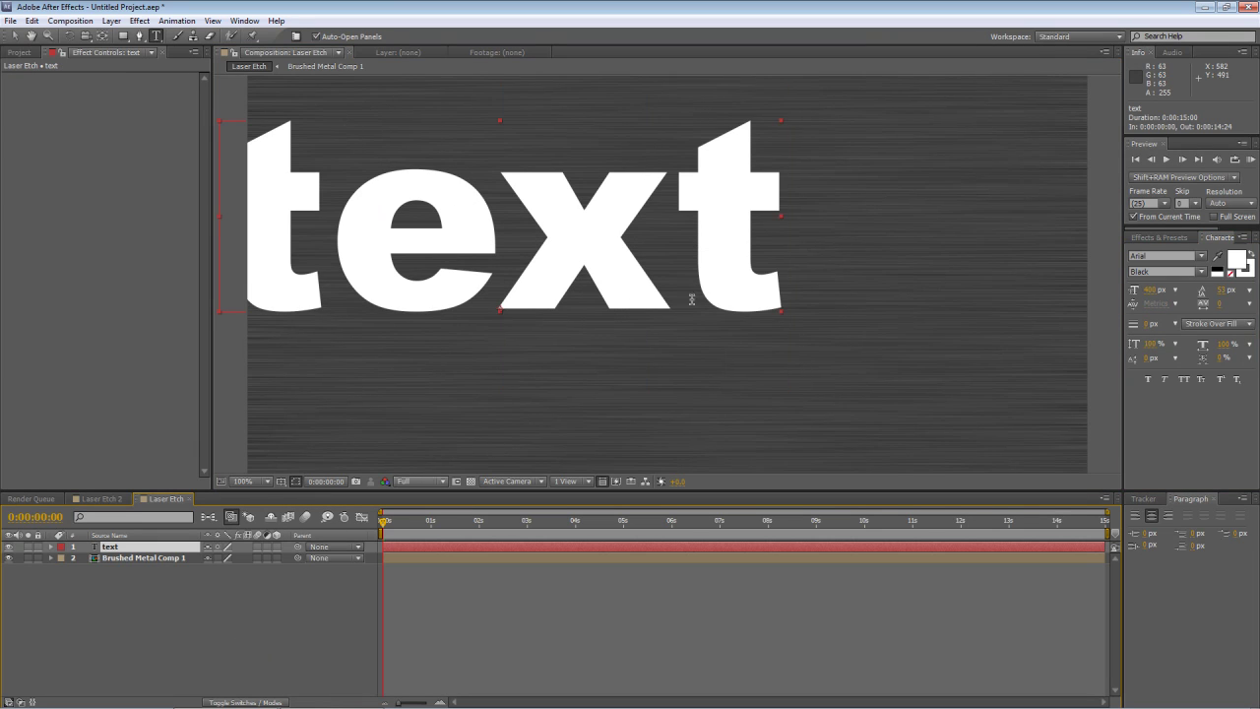
{"action": "scroll", "coordinate": [692, 299], "scroll_direction": "down", "scroll_amount": 2}
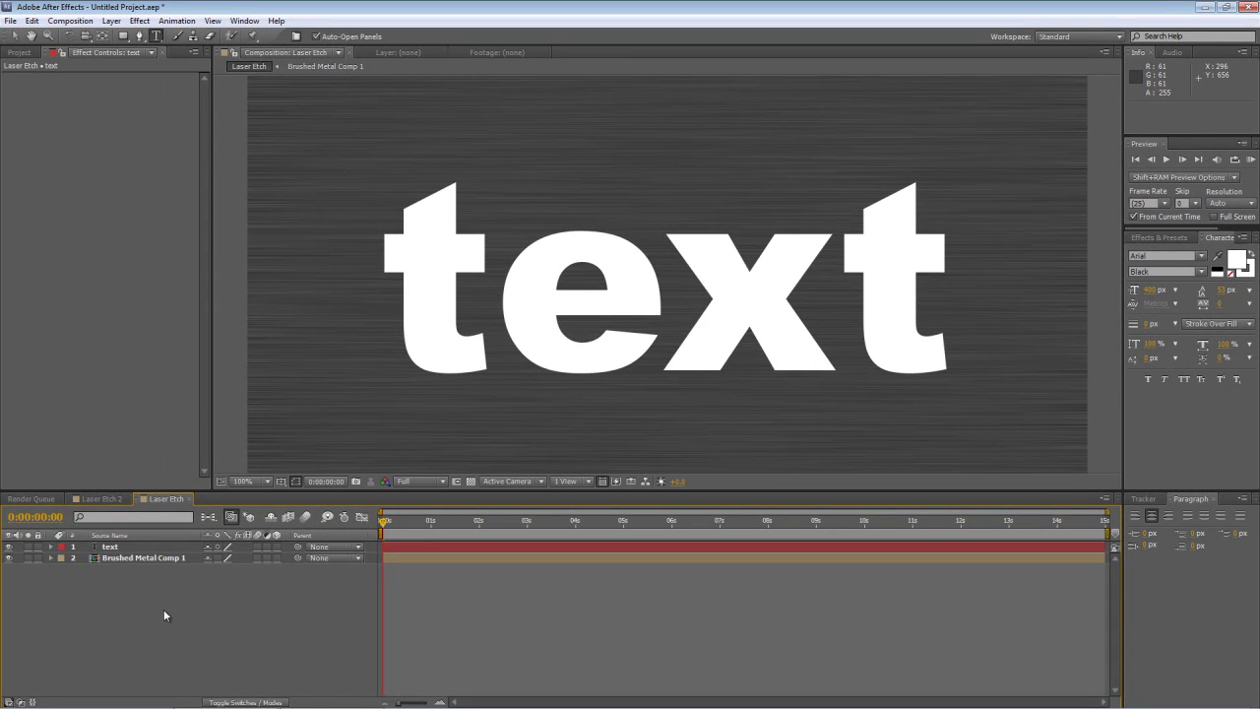
- Create masks from the text layer and expand text Outlines to show its five letter masks
{"action": "left_click", "coordinate": [140, 549]}
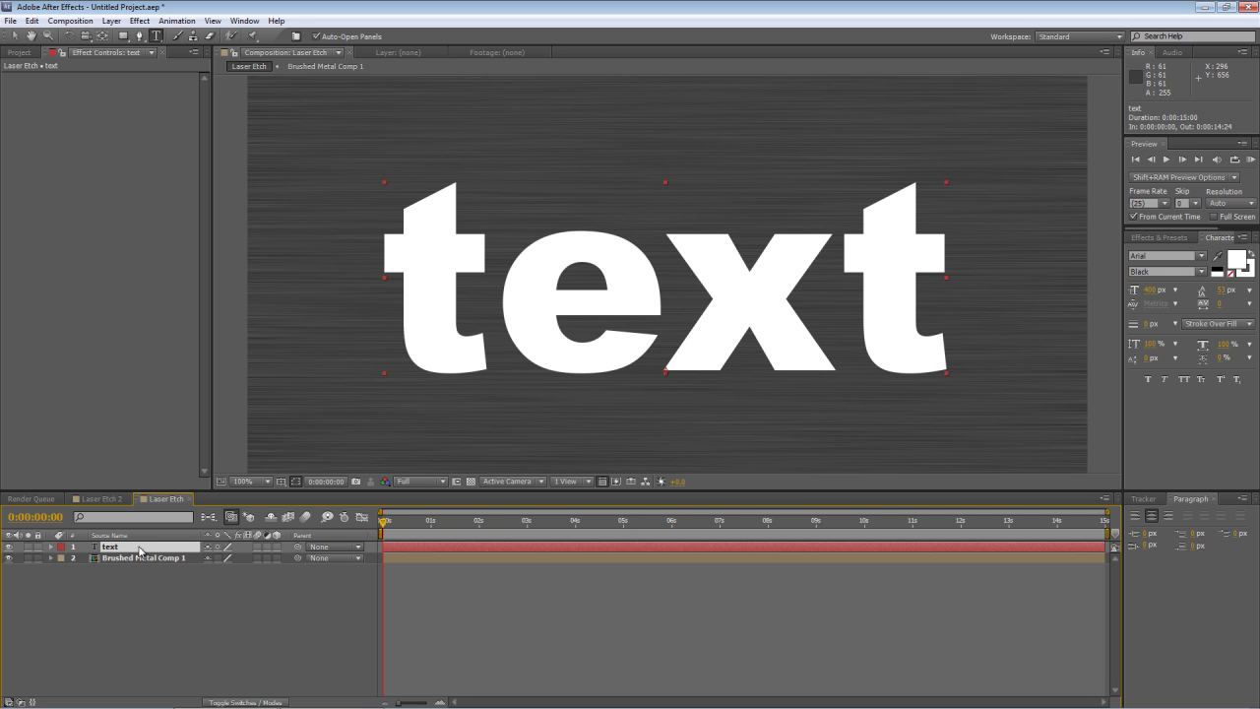
{"action": "right_click", "coordinate": [139, 549]}
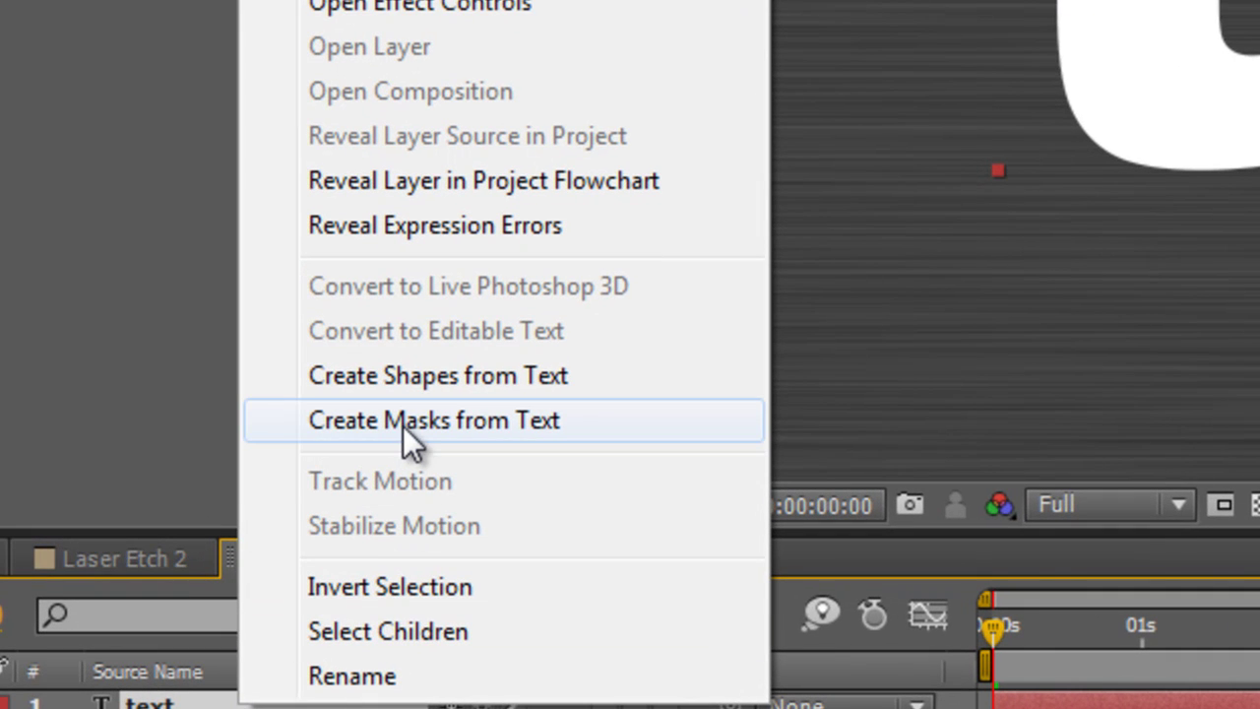
{"action": "left_click", "coordinate": [402, 420]}
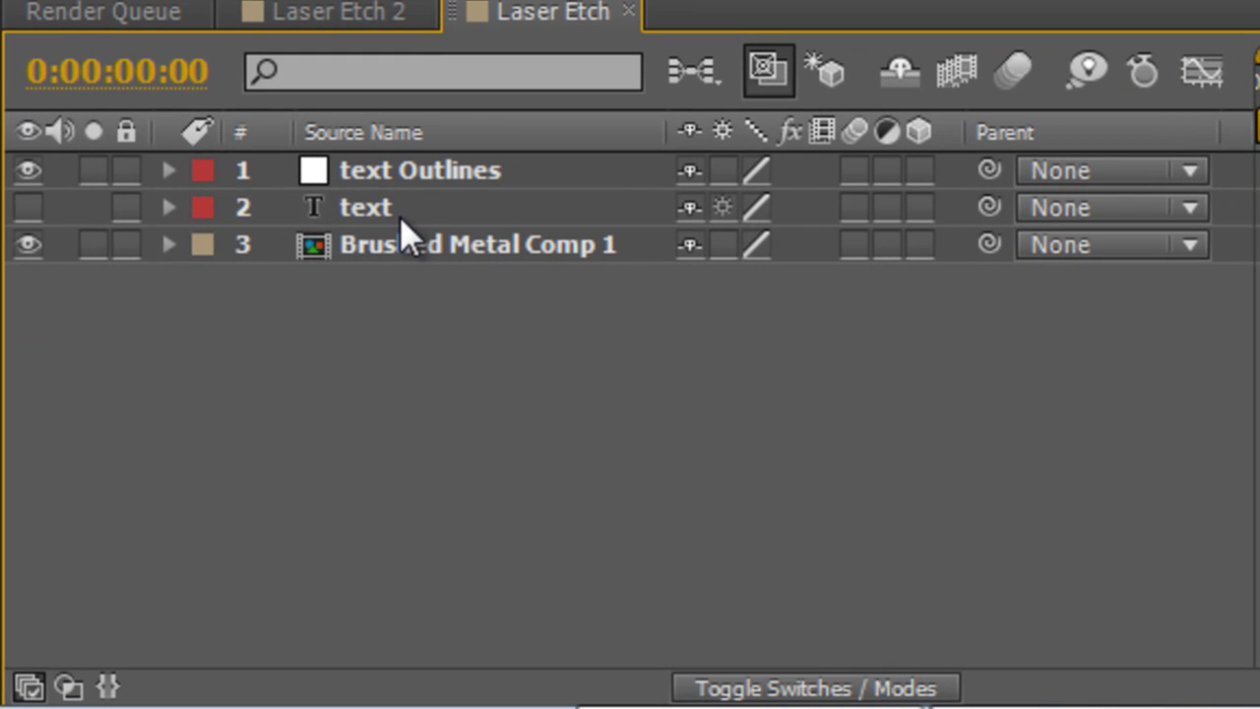
{"action": "left_click", "coordinate": [401, 210]}
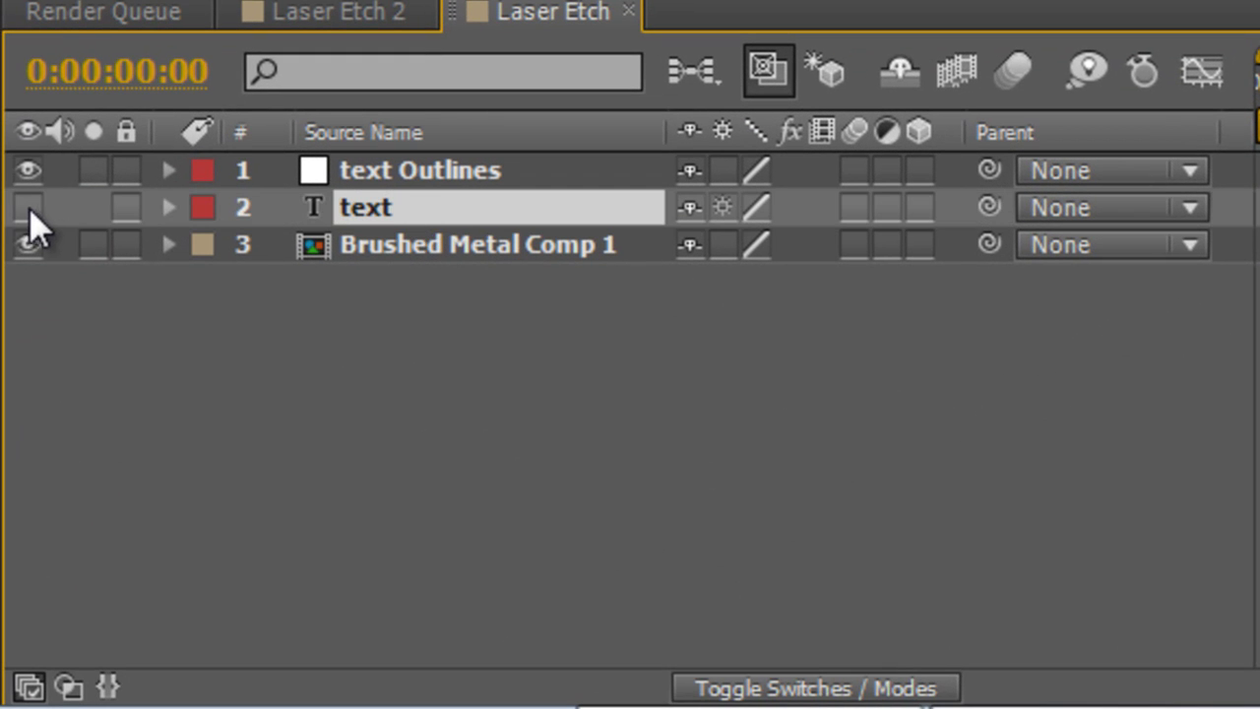
{"action": "left_click", "coordinate": [481, 170]}
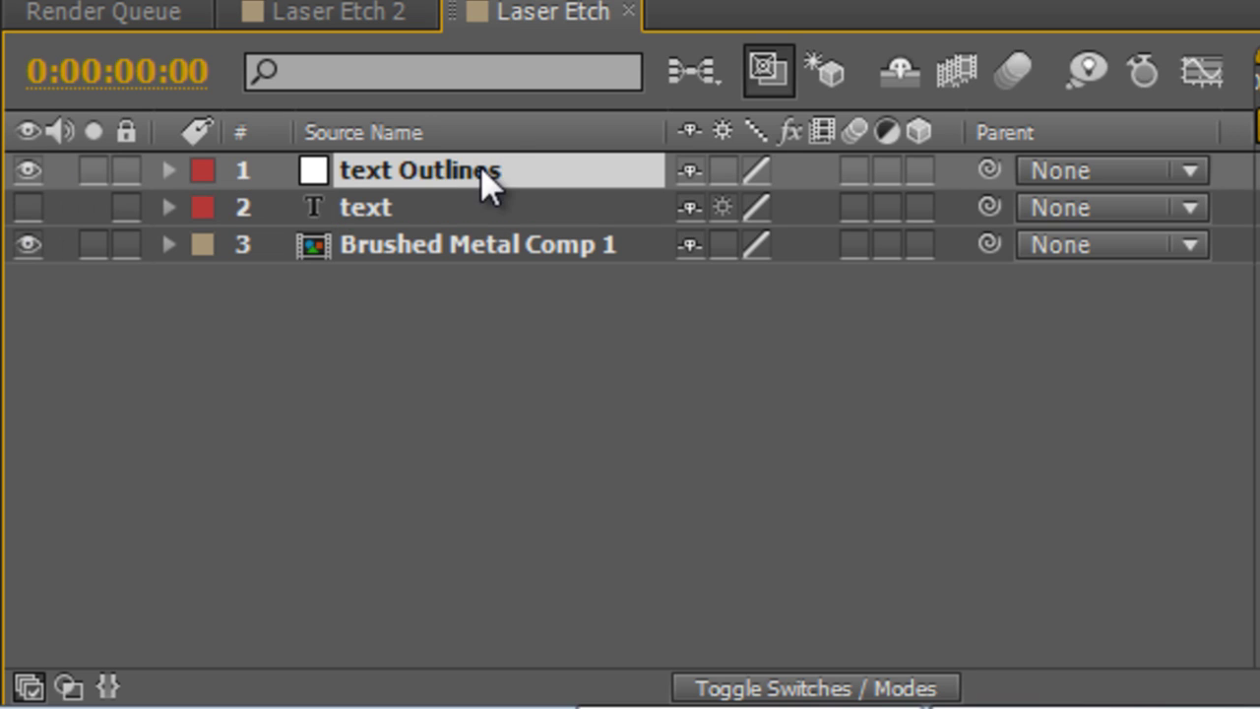
{"action": "left_click", "coordinate": [163, 173]}
{"action": "left_click", "coordinate": [205, 209]}
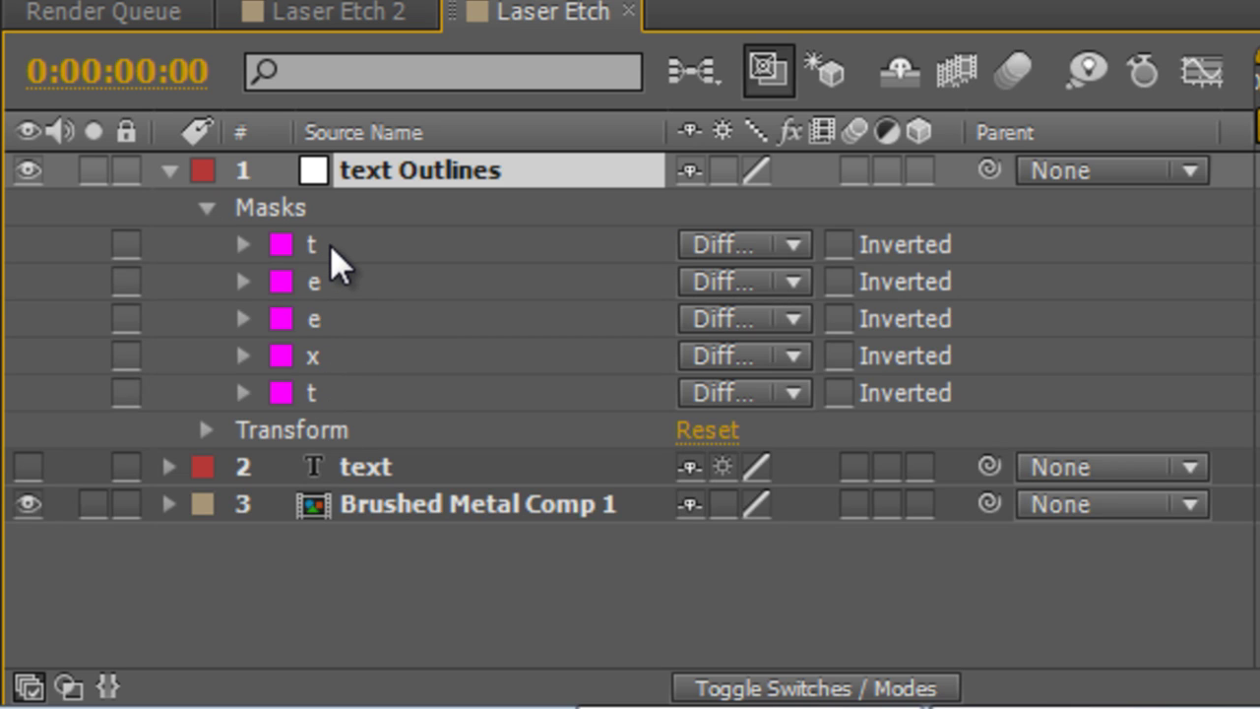
- Rename the text Outlines layer to Etch Outer
{"action": "left_click", "coordinate": [206, 207]}
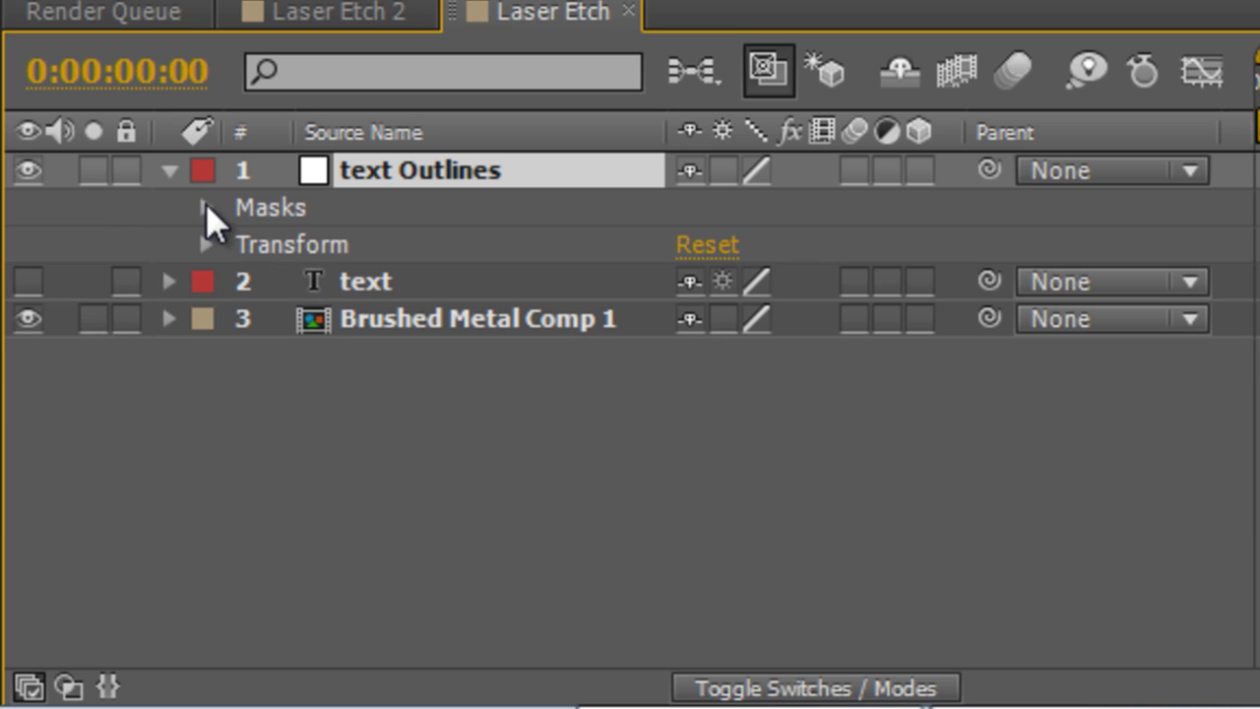
{"action": "left_click", "coordinate": [168, 170]}
{"action": "left_click", "coordinate": [382, 417]}
{"action": "left_click", "coordinate": [436, 177]}
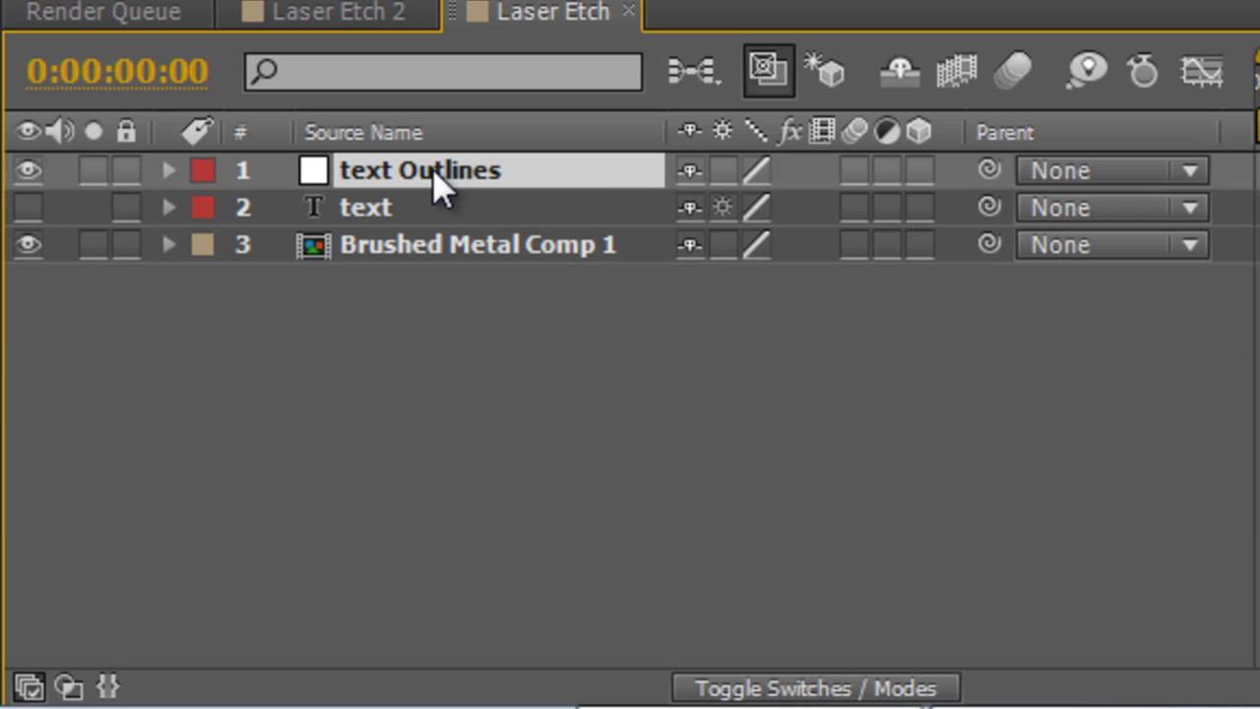
{"action": "key", "text": "Return"}
{"action": "type", "text": "Etc"}
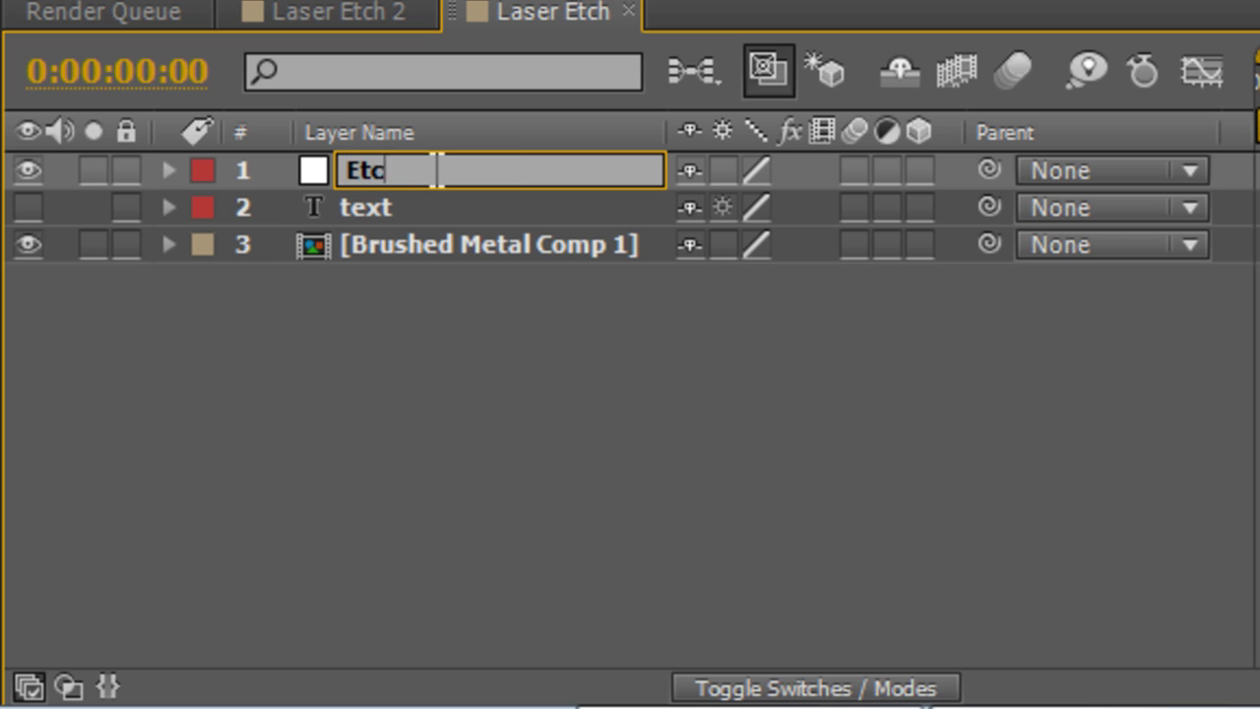
{"action": "type", "text": "h Outer"}
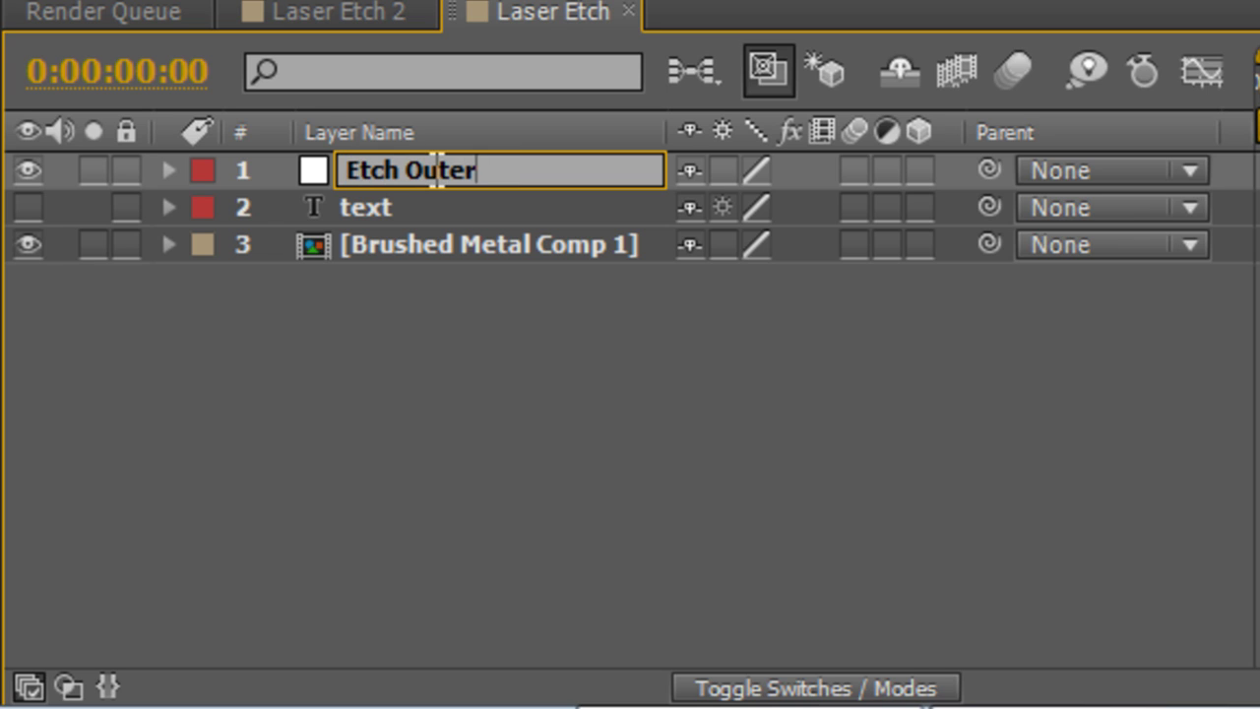
{"action": "left_click", "coordinate": [503, 484]}
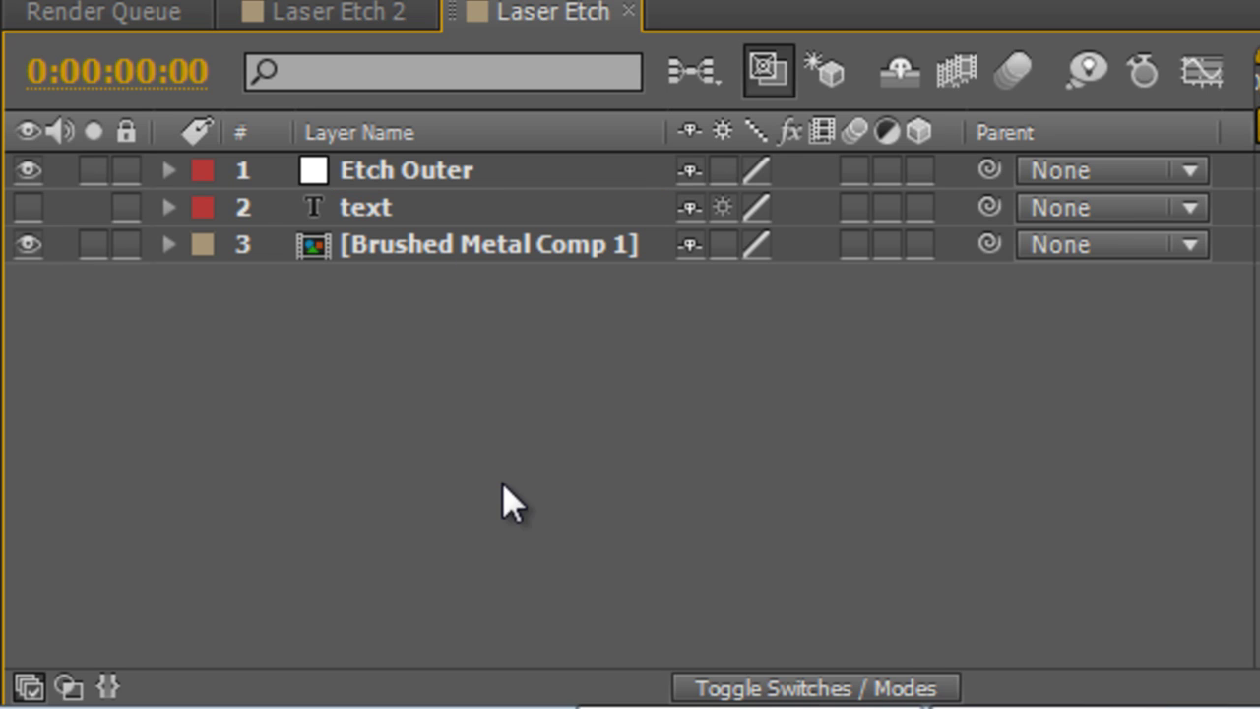
- Mark the original text layer shy and hide shy layers from the timeline
{"action": "left_click", "coordinate": [405, 208]}
{"action": "left_click", "coordinate": [695, 208]}
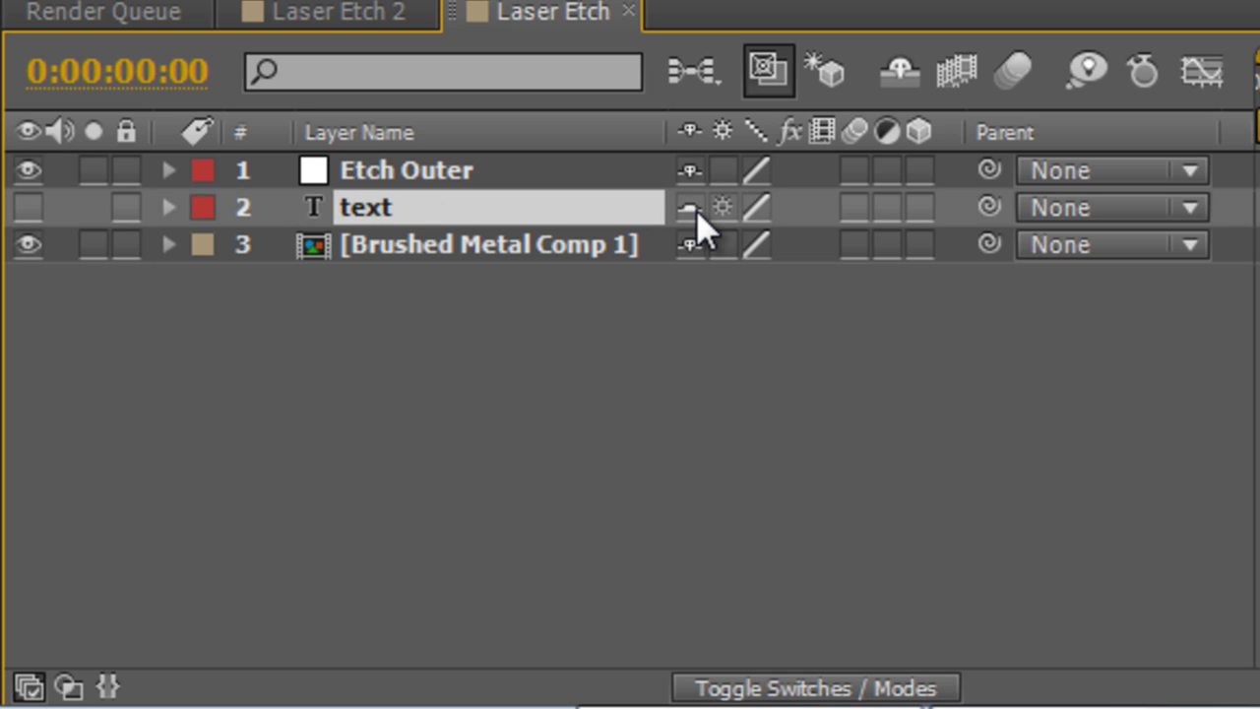
{"action": "left_click", "coordinate": [899, 73]}
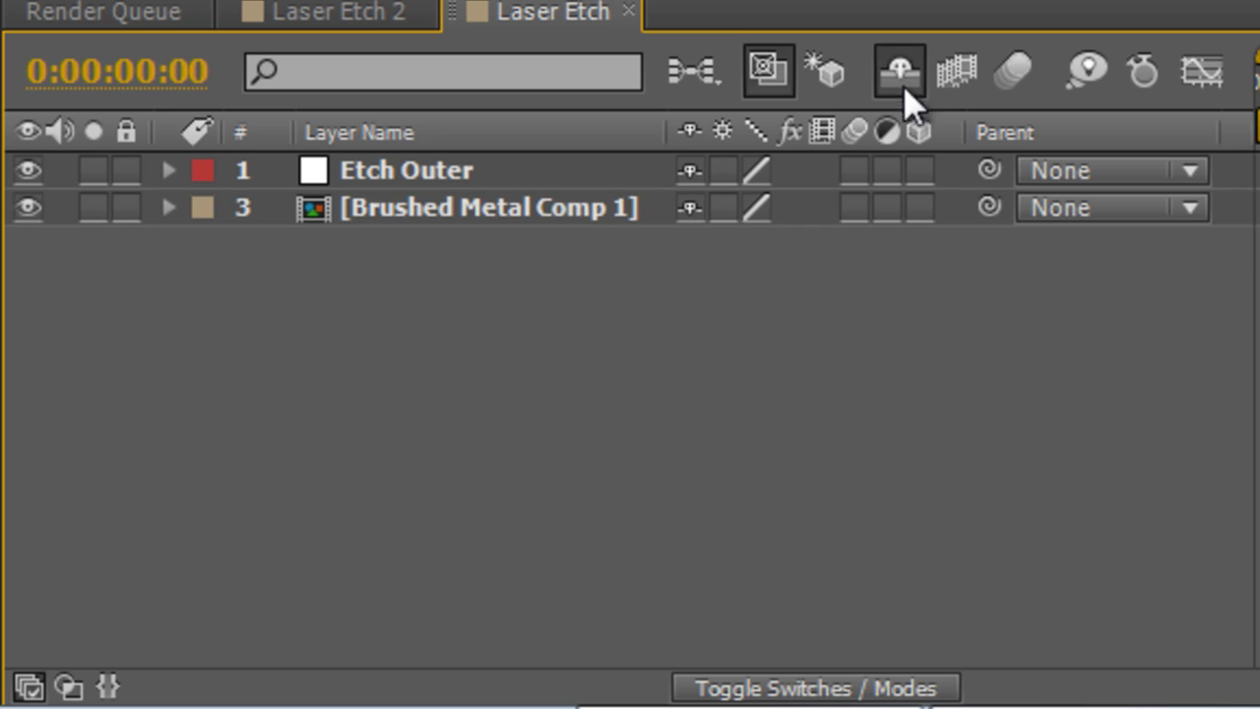
{"action": "left_click", "coordinate": [786, 377]}
{"action": "left_click", "coordinate": [418, 165]}
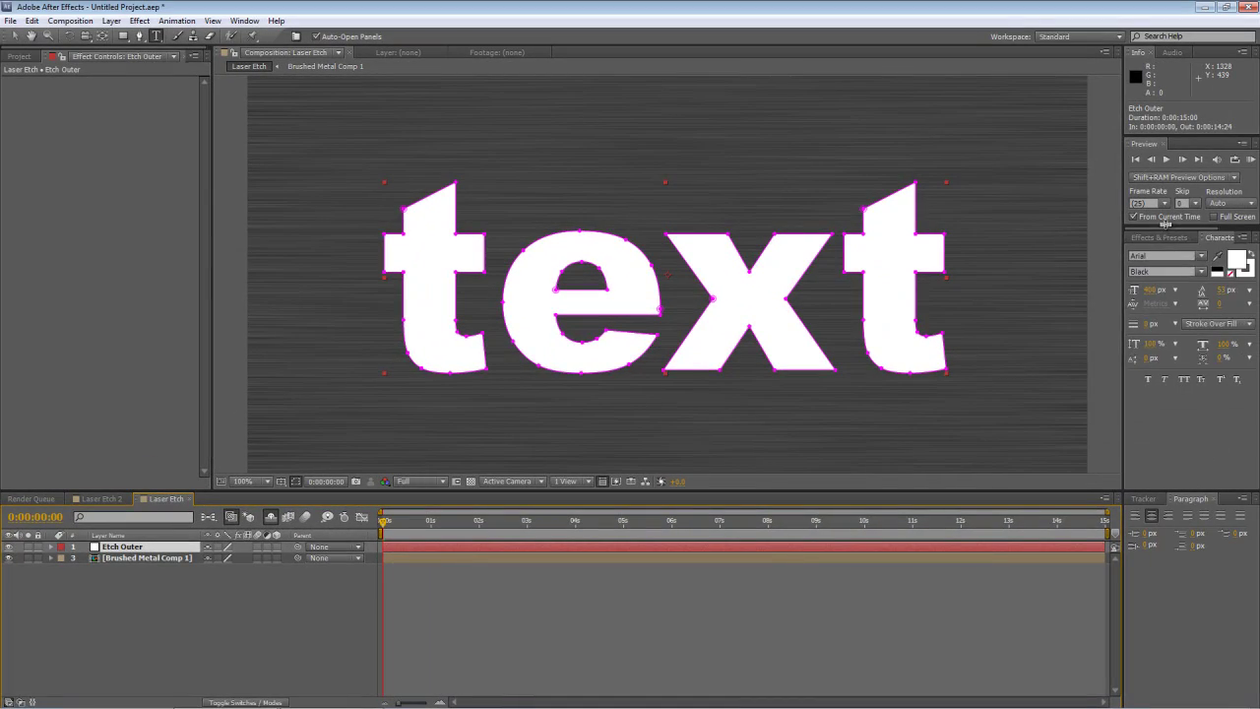
- Apply Stroke to Etch Outer with All Masks and Stroke Sequentially enabled
{"action": "left_click", "coordinate": [1169, 245]}
{"action": "left_click_drag", "start_coordinate": [1187, 255], "coordinate": [1083, 257]}
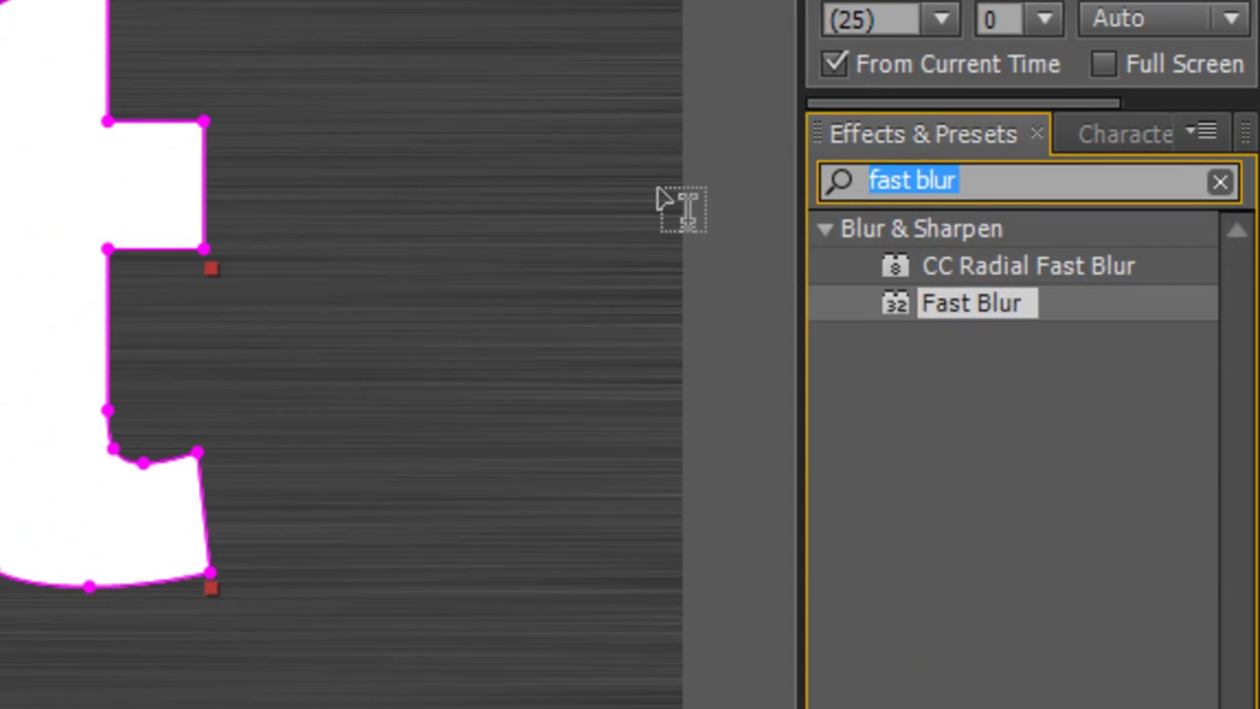
{"action": "type", "text": "stroke"}
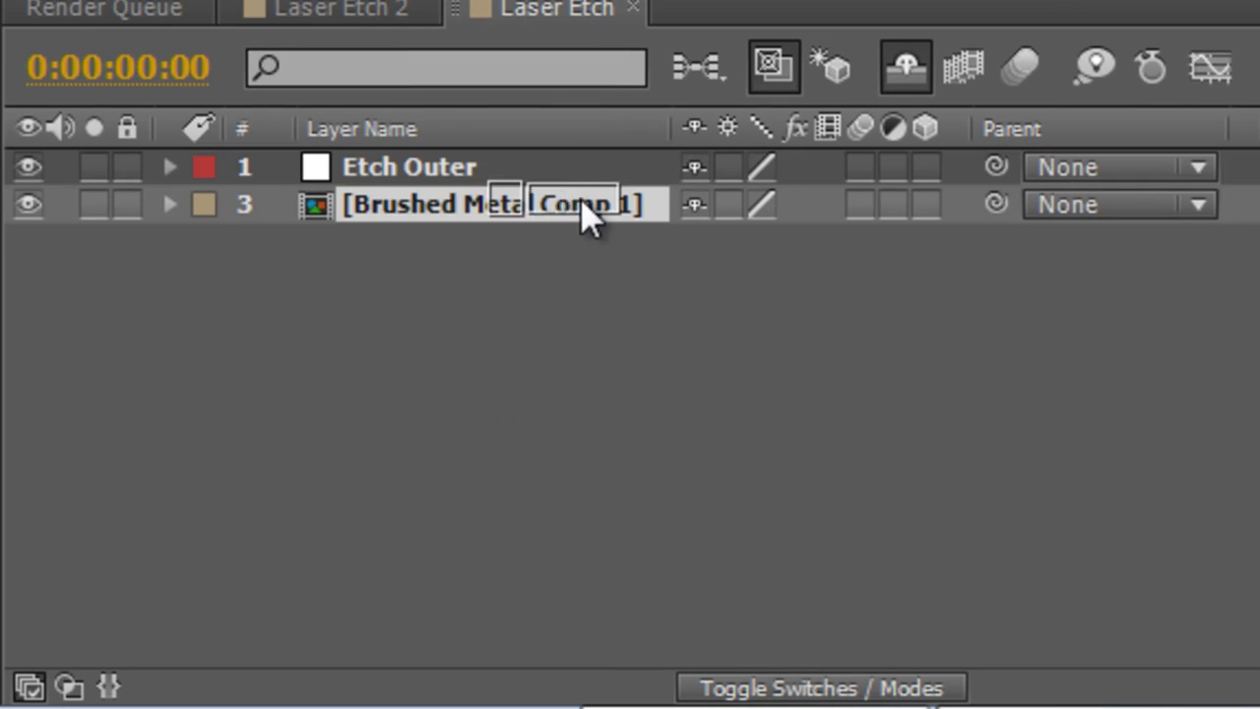
{"action": "left_click_drag", "start_coordinate": [591, 220], "coordinate": [544, 185]}
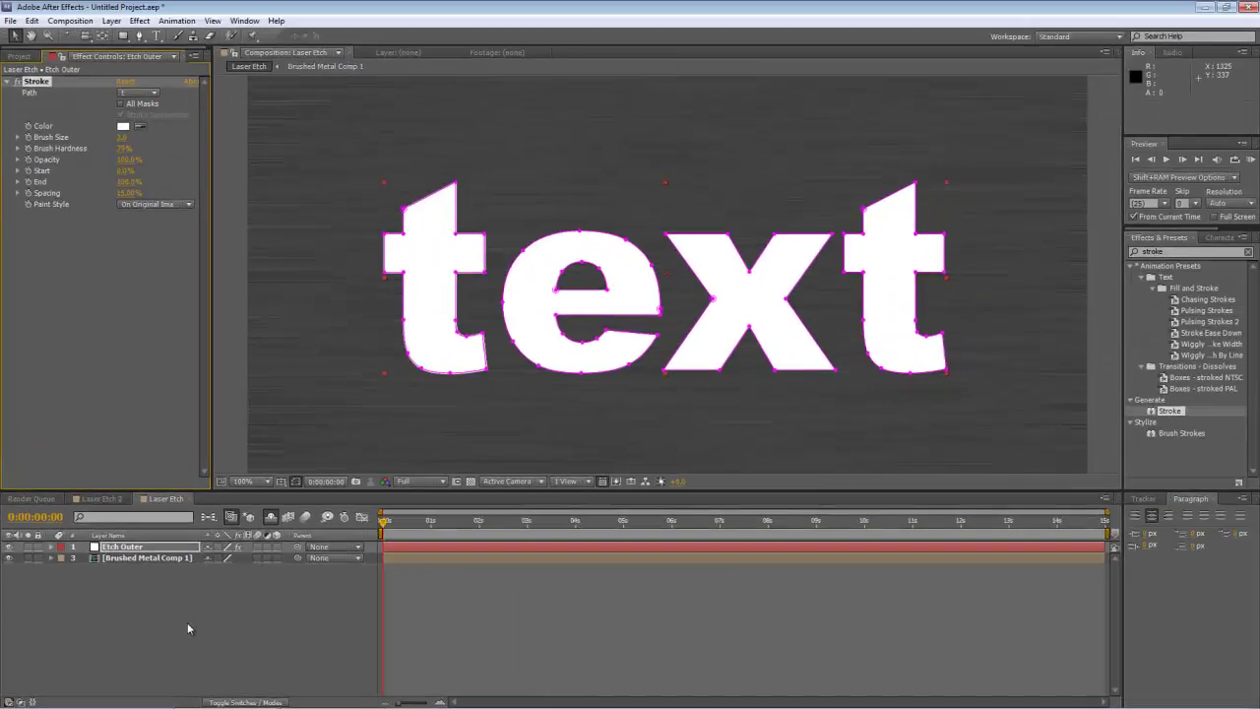
{"action": "left_click", "coordinate": [187, 622]}
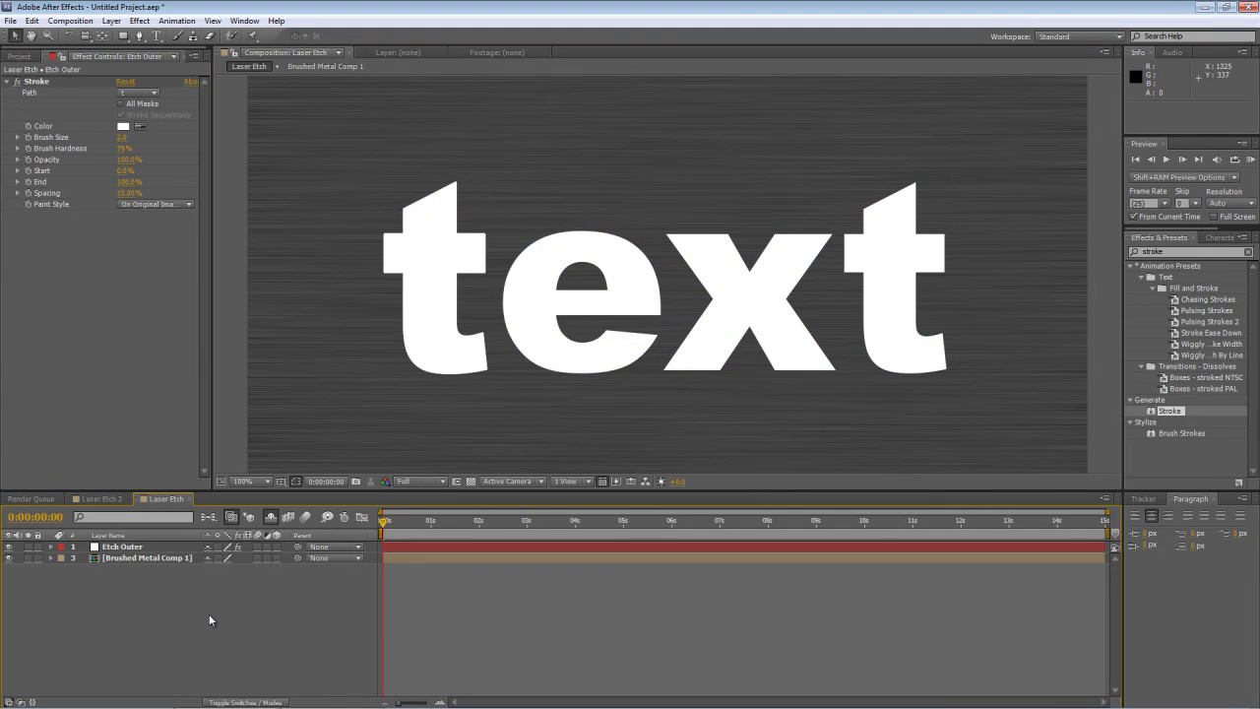
{"action": "left_click", "coordinate": [134, 547]}
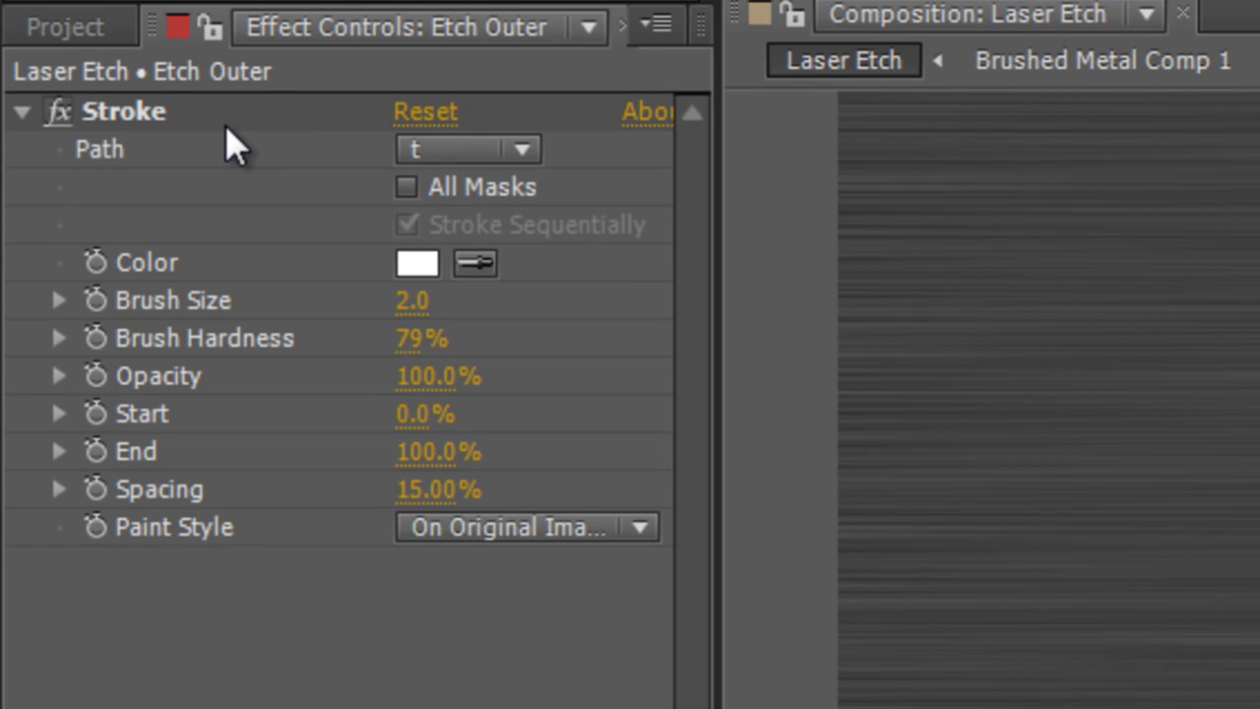
{"action": "left_click", "coordinate": [406, 187]}
{"action": "left_click", "coordinate": [407, 224]}
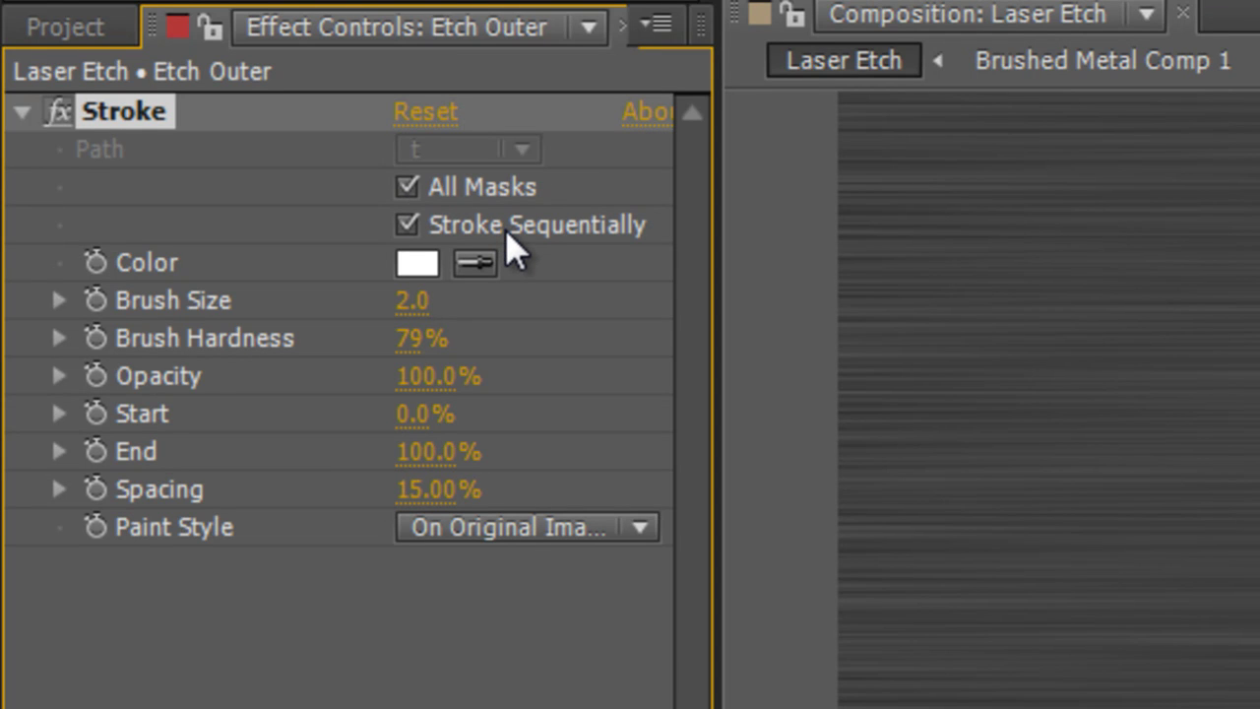
- Change the Etch Outer stroke colour to orange E78800
{"action": "left_click", "coordinate": [418, 263]}
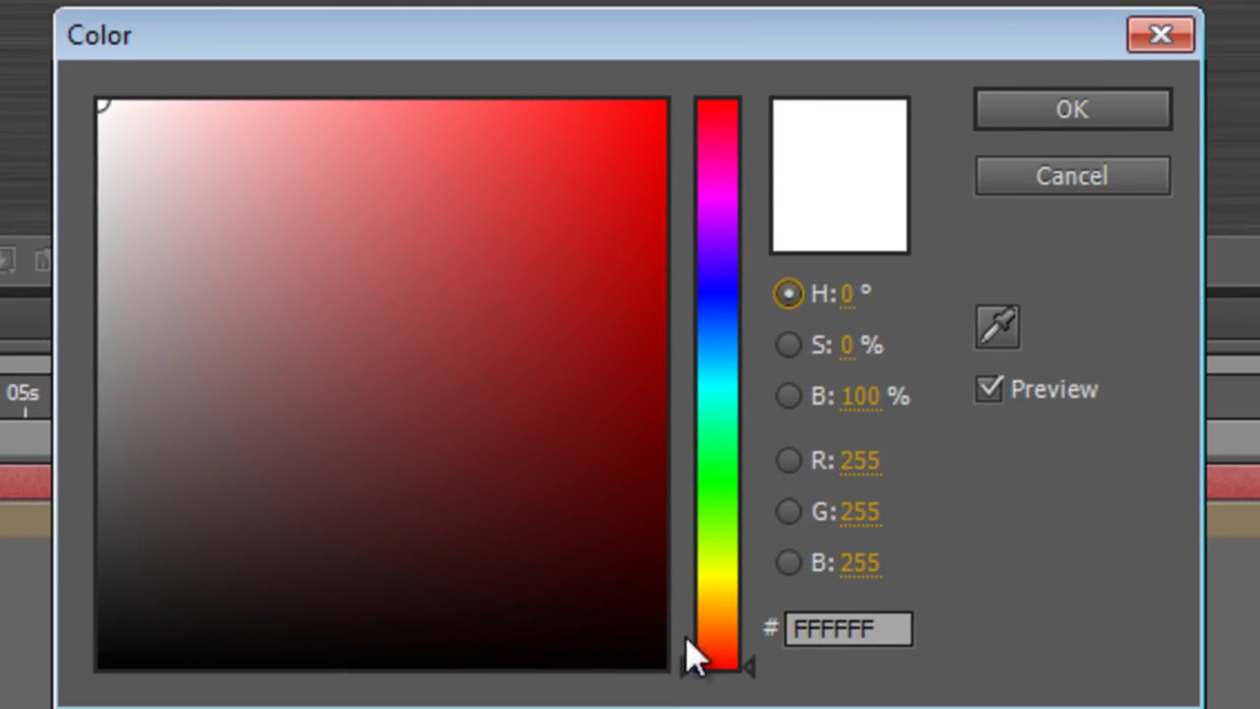
{"action": "left_click", "coordinate": [725, 608]}
{"action": "mouse_move", "coordinate": [557, 450]}
{"action": "left_mouse_down"}
{"action": "mouse_move", "coordinate": [619, 414]}
{"action": "mouse_move", "coordinate": [728, 250]}
{"action": "mouse_move", "coordinate": [763, 150]}
{"action": "left_mouse_up"}
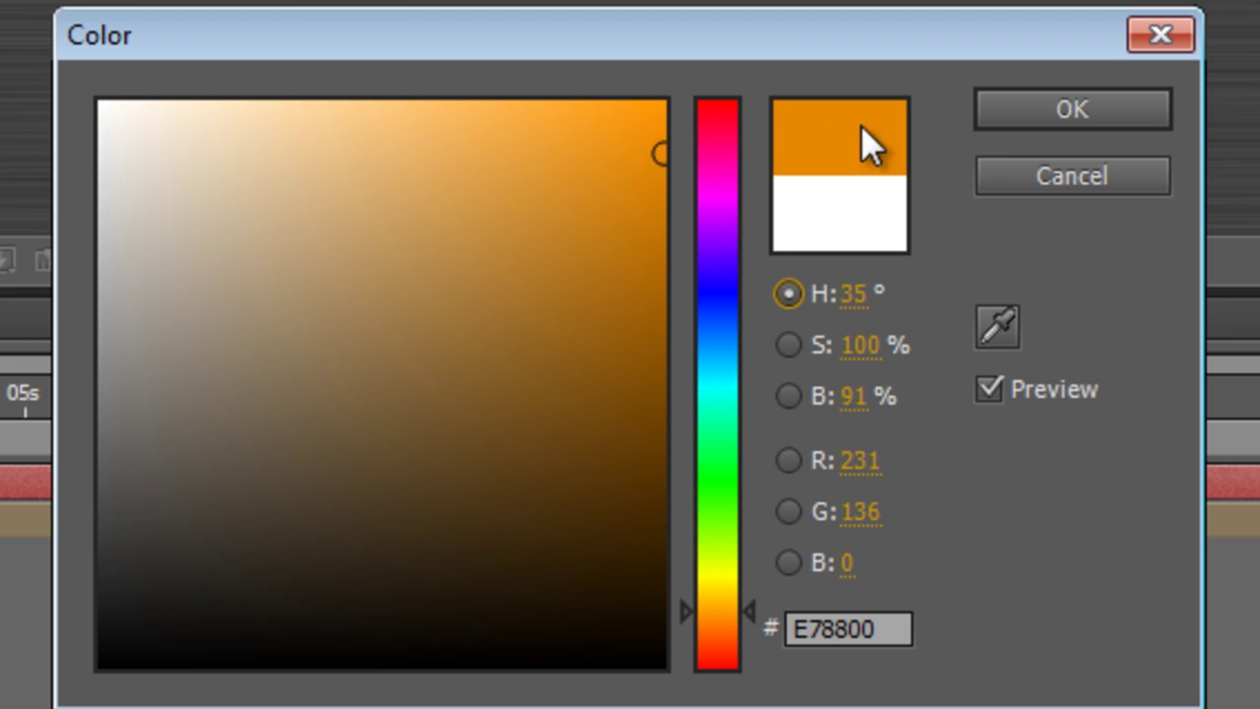
{"action": "left_click", "coordinate": [1051, 112]}
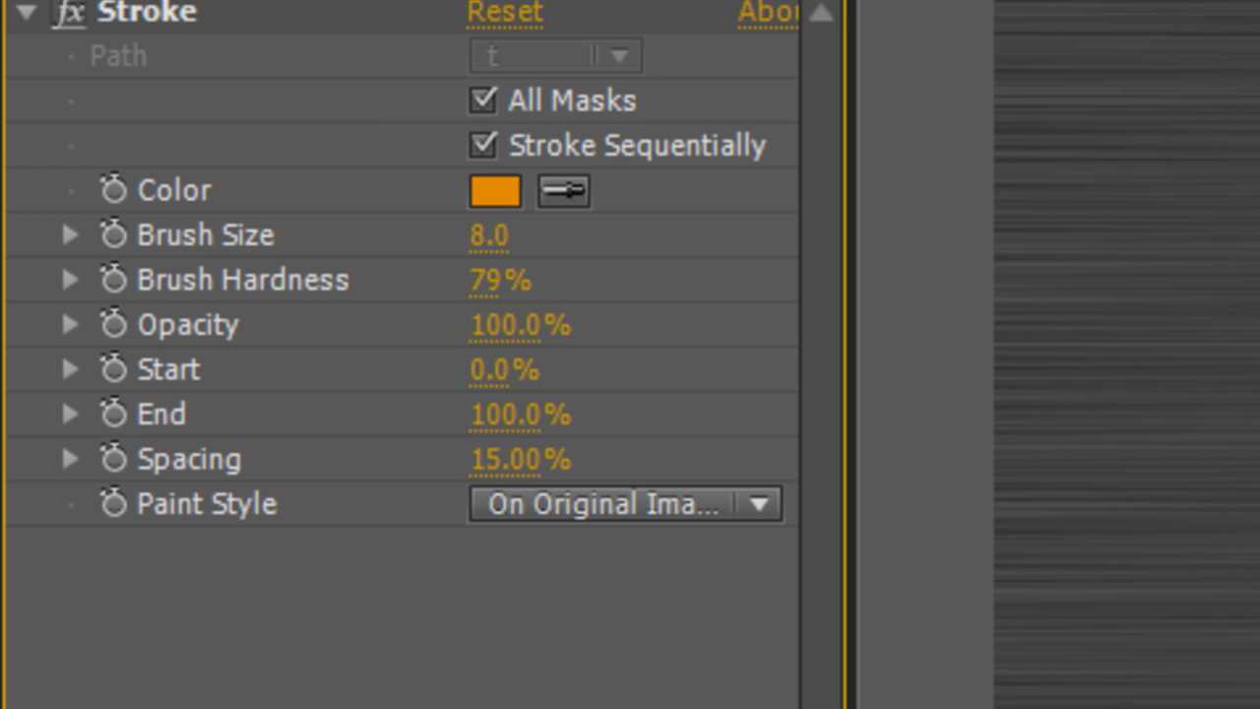
- Keyframe Stroke End from 0% at the start to 100% at 03:24, then rewind to check
{"action": "left_click", "coordinate": [111, 430]}
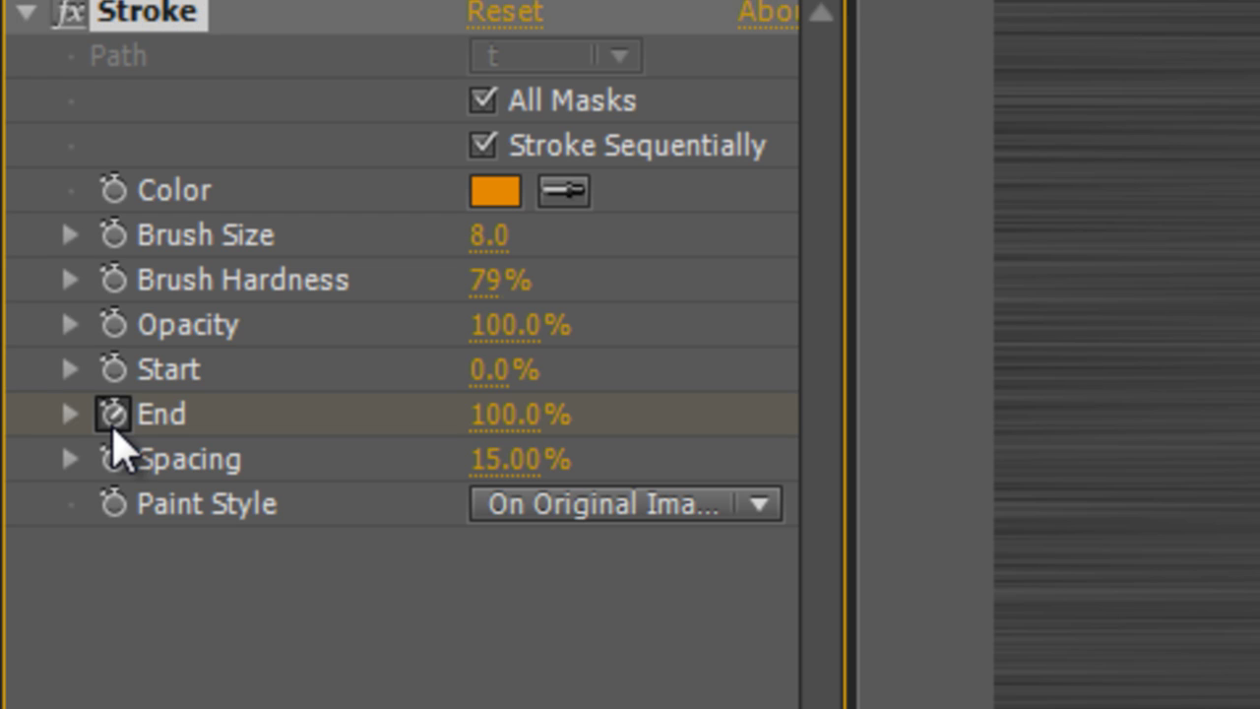
{"action": "left_click", "coordinate": [487, 414]}
{"action": "type", "text": "0"}
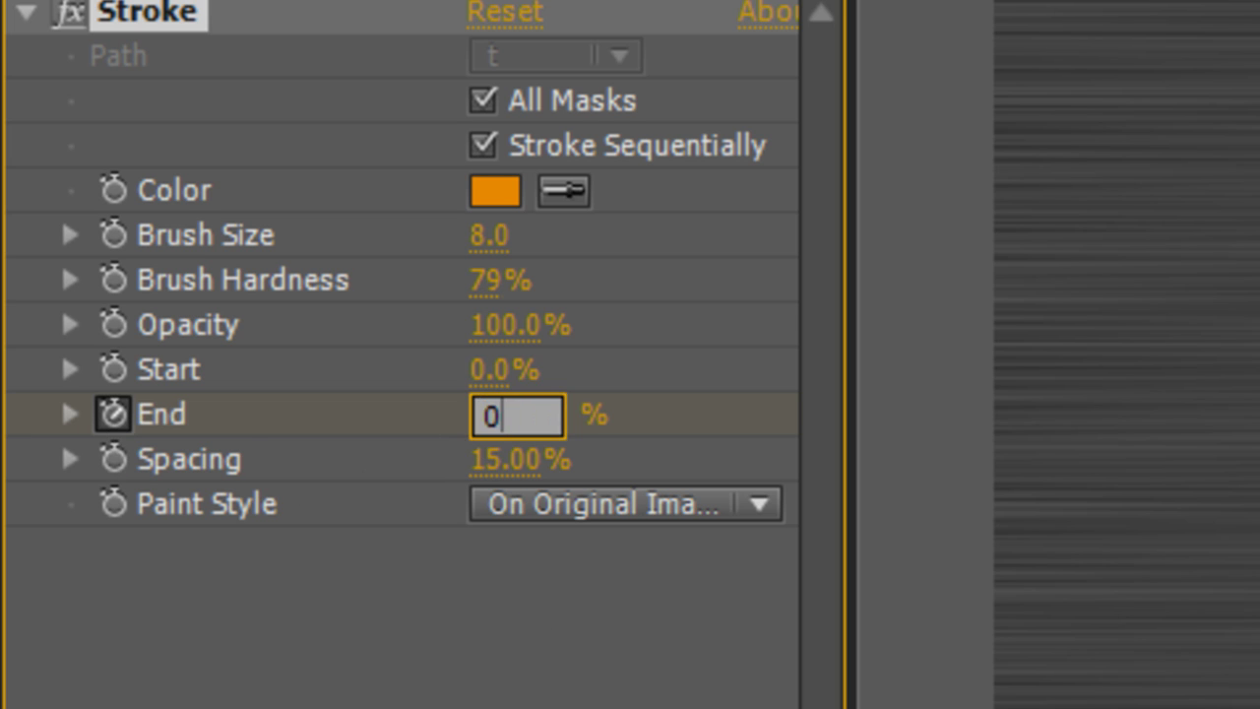
{"action": "key", "text": "Return"}
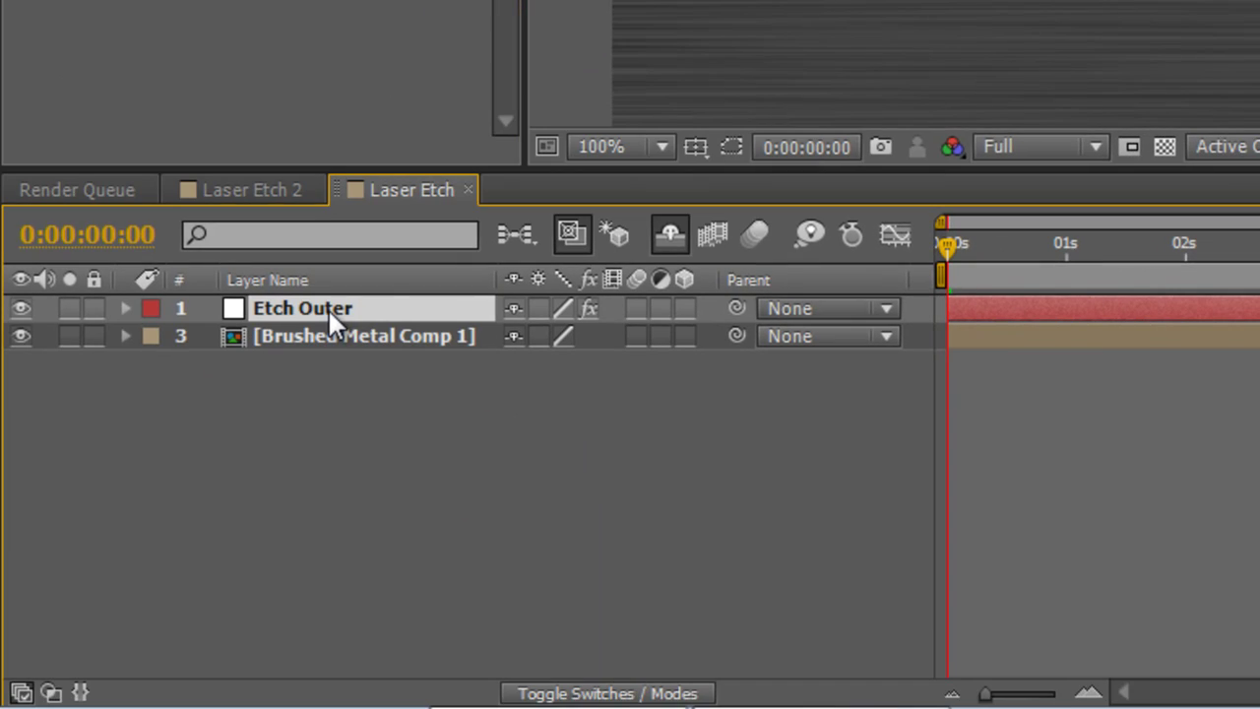
{"action": "key", "text": "u"}
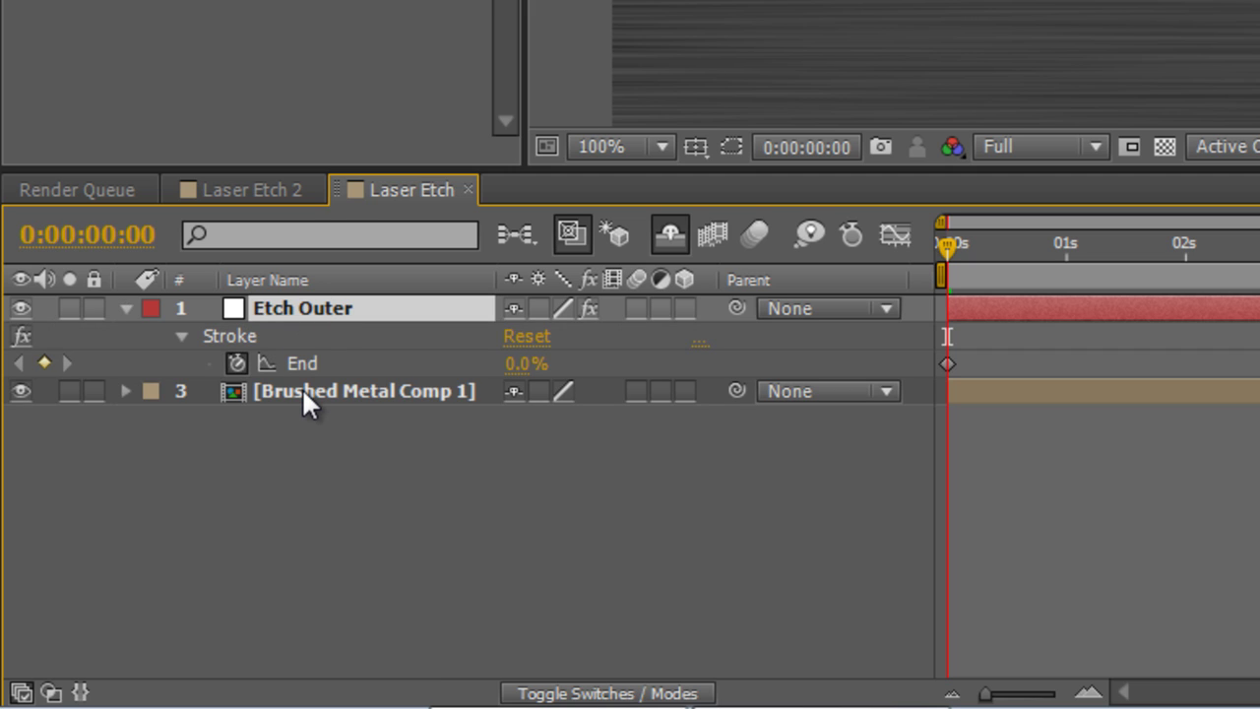
{"action": "left_click", "coordinate": [328, 366]}
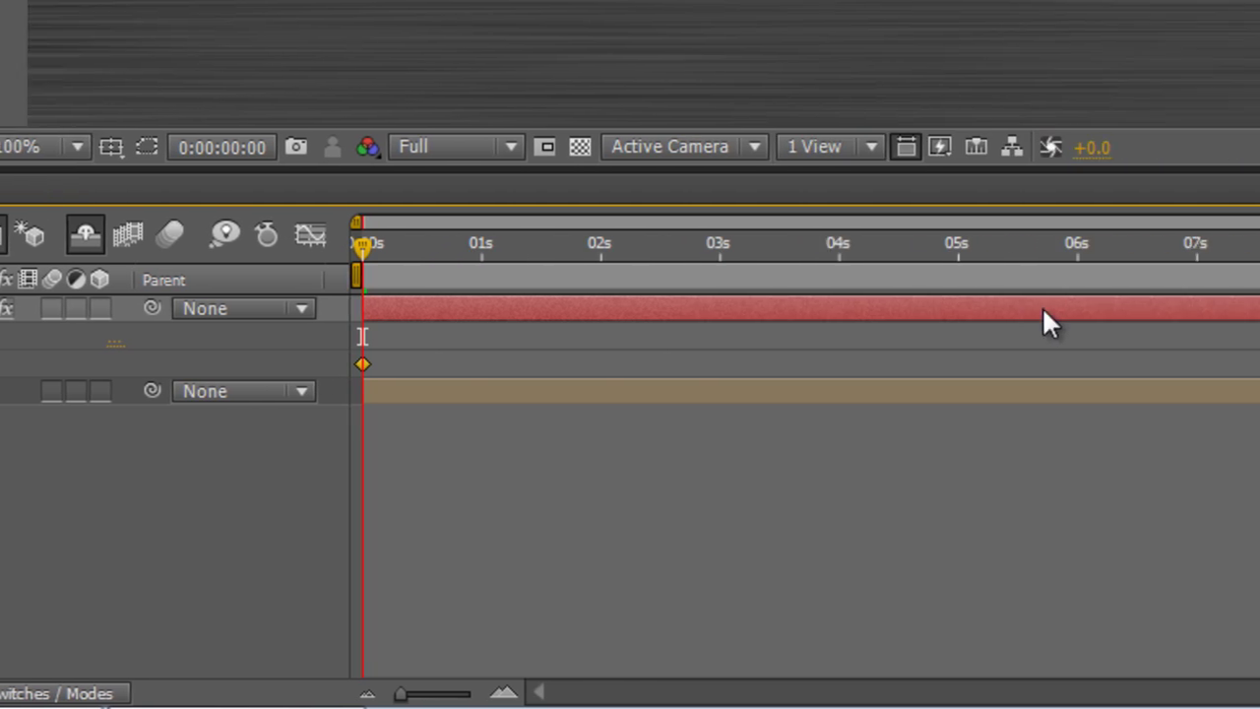
{"action": "left_click", "coordinate": [667, 246]}
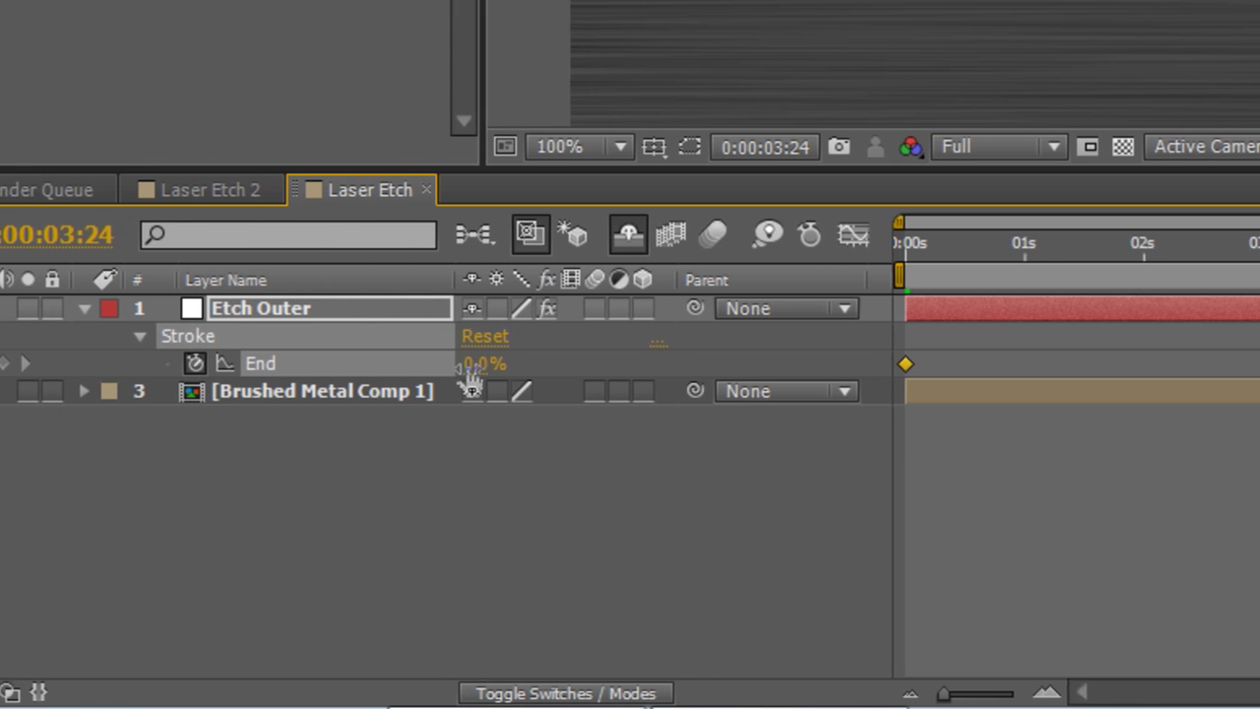
{"action": "left_click_drag", "start_coordinate": [470, 377], "coordinate": [678, 363]}
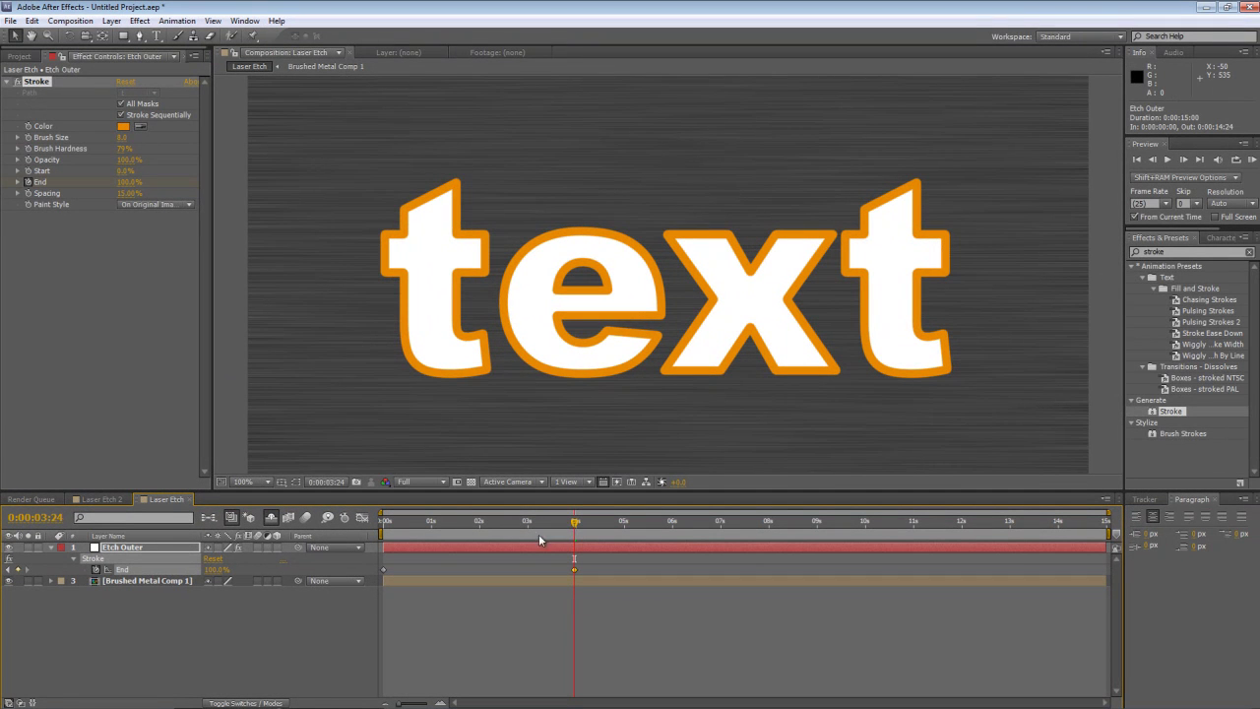
{"action": "mouse_move", "coordinate": [578, 527]}
{"action": "left_mouse_down"}
{"action": "mouse_move", "coordinate": [364, 534]}
{"action": "mouse_move", "coordinate": [576, 534]}
{"action": "left_mouse_up"}
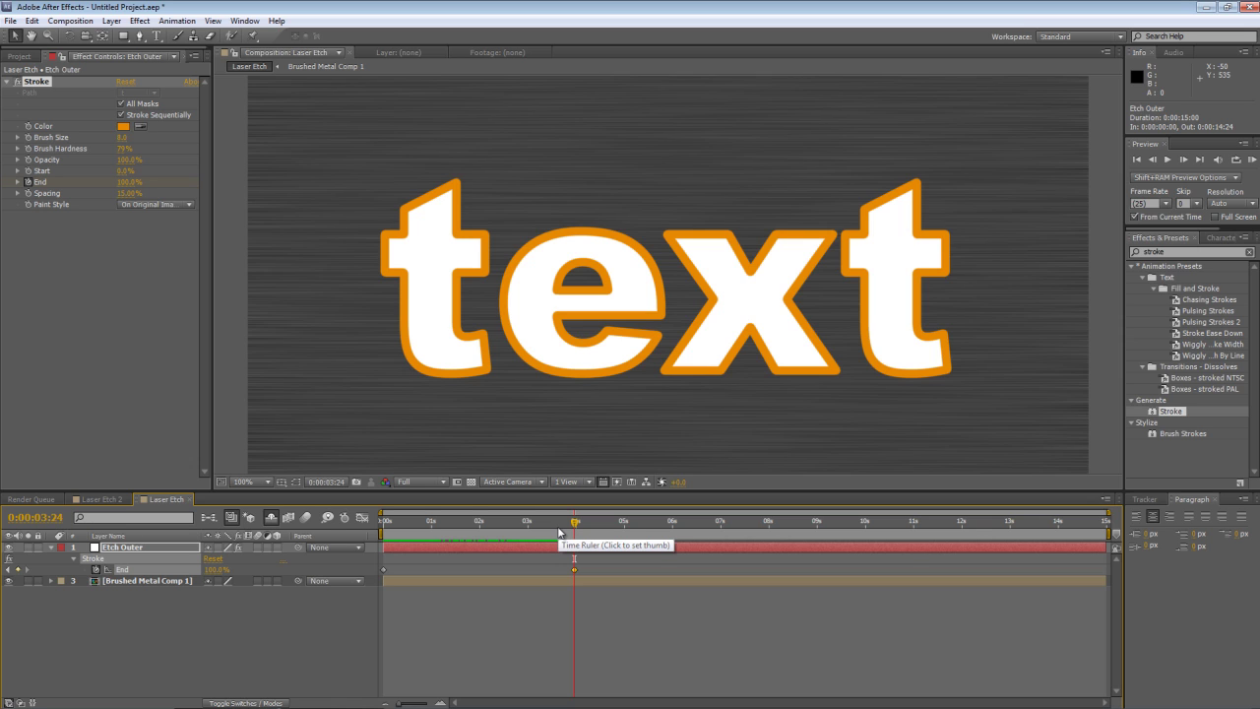
- Set the Stroke effect's Paint Style to On Transparent so only the orange outlines remain
{"action": "left_click", "coordinate": [139, 396]}
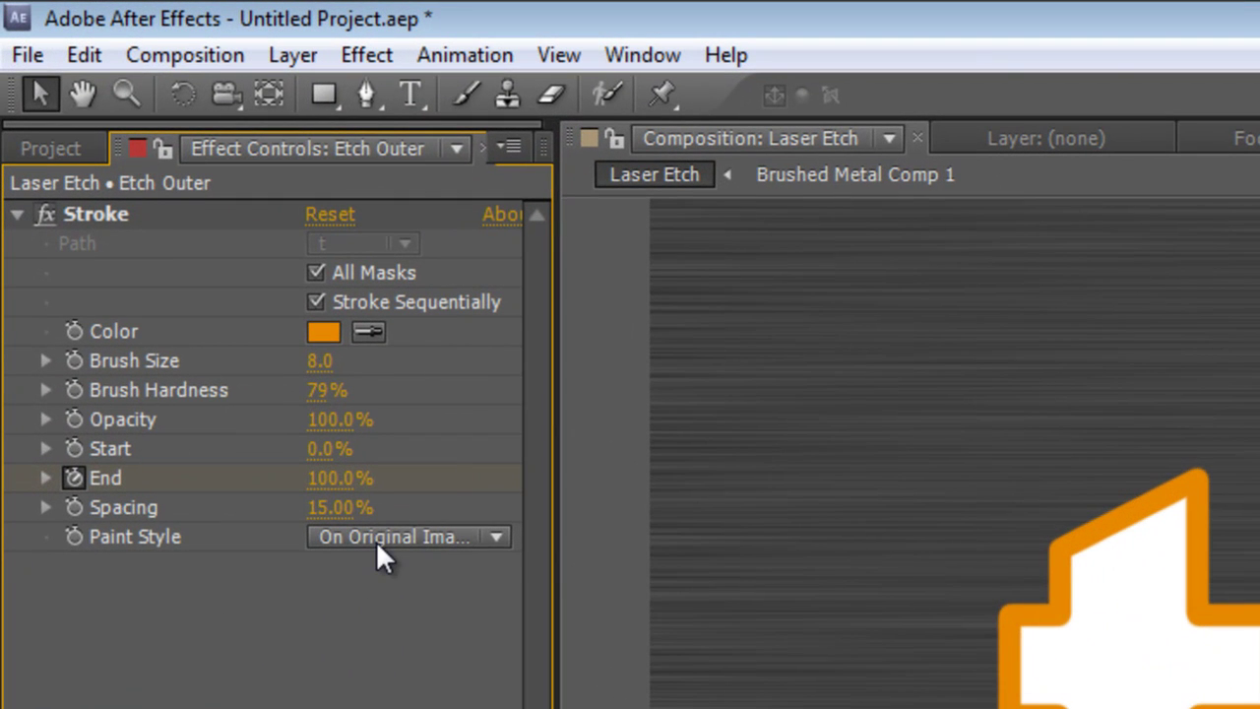
{"action": "left_click", "coordinate": [376, 533]}
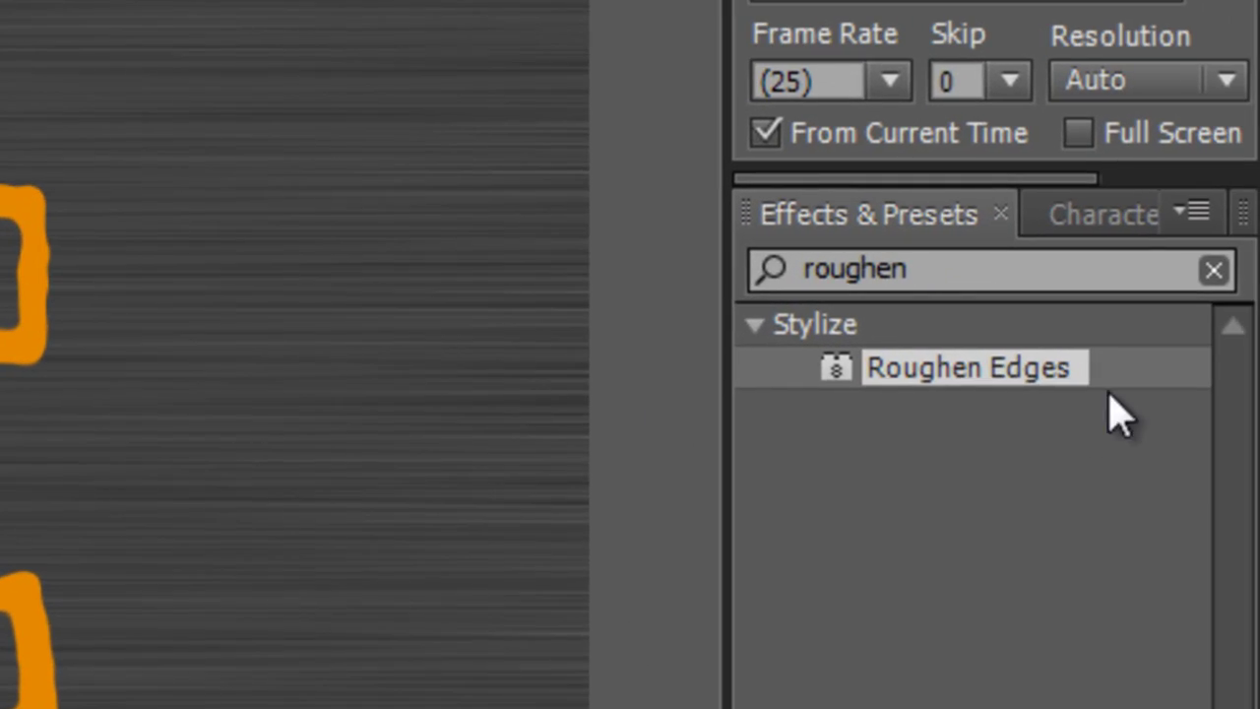
- Apply a Glow effect to Etch Outer and set its Glow Radius to 40
{"action": "left_click", "coordinate": [1024, 271]}
{"action": "type", "text": "glow"}
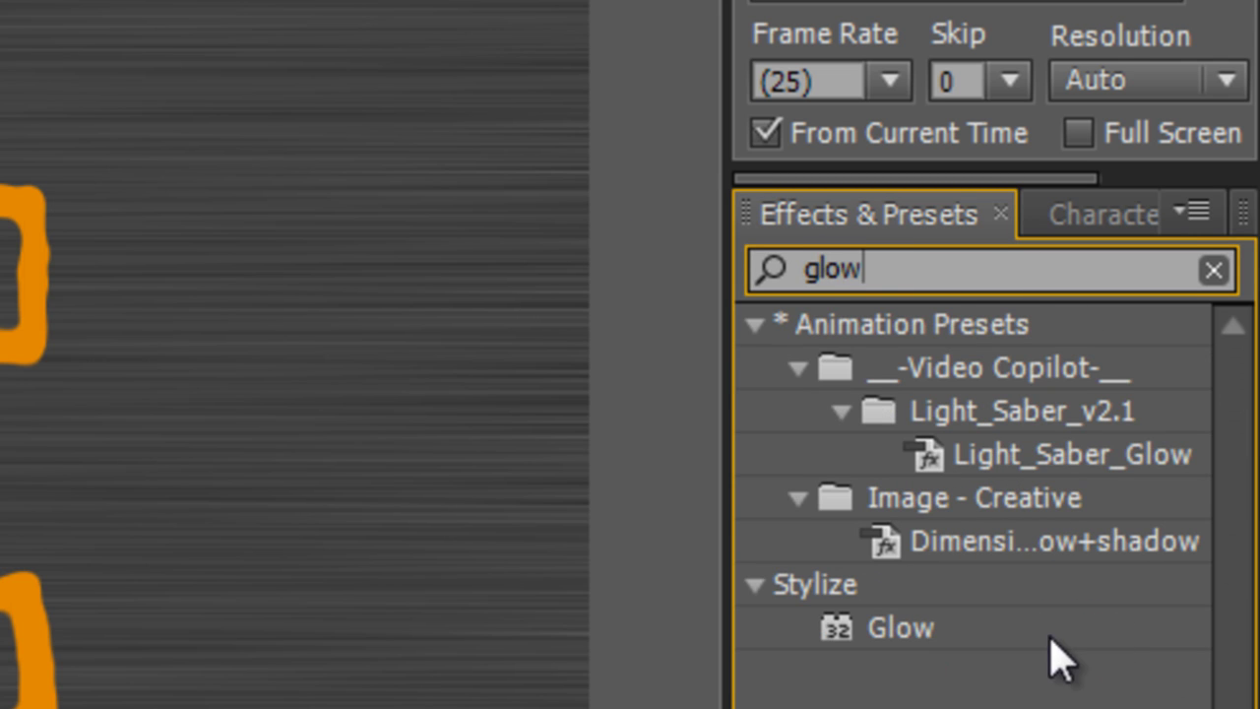
{"action": "left_click_drag", "start_coordinate": [892, 627], "coordinate": [675, 253]}
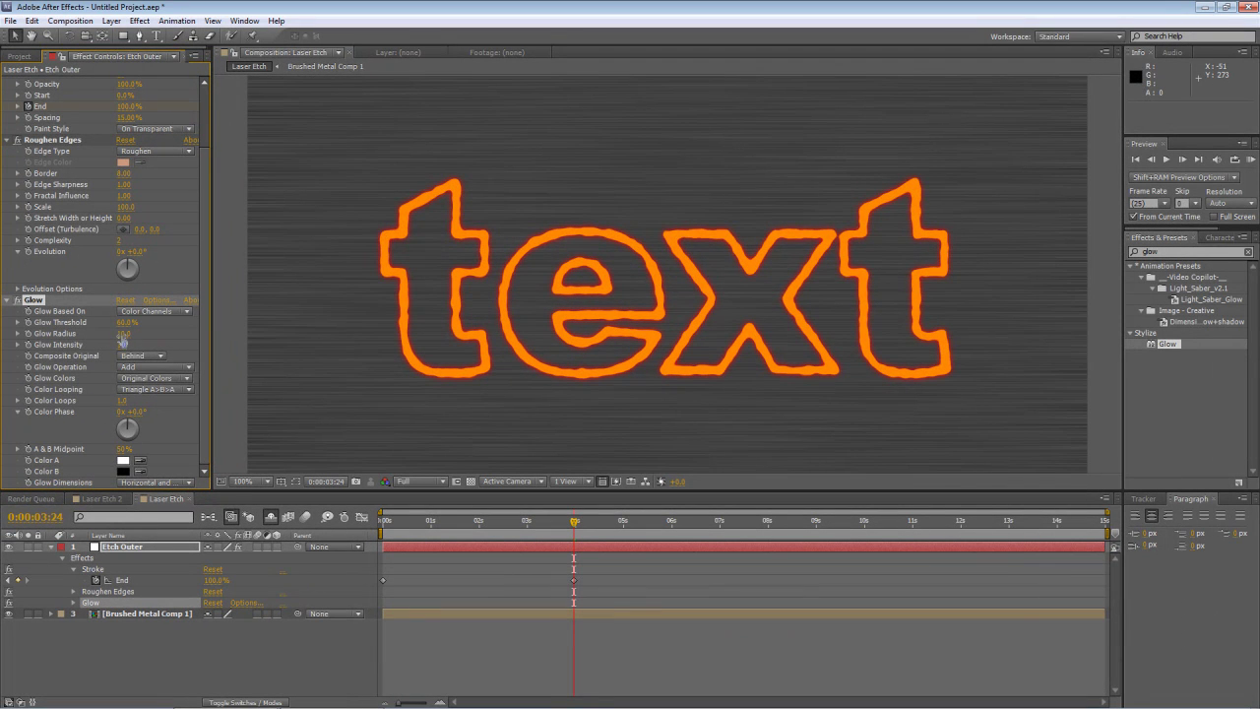
{"action": "left_click_drag", "start_coordinate": [122, 335], "coordinate": [140, 333]}
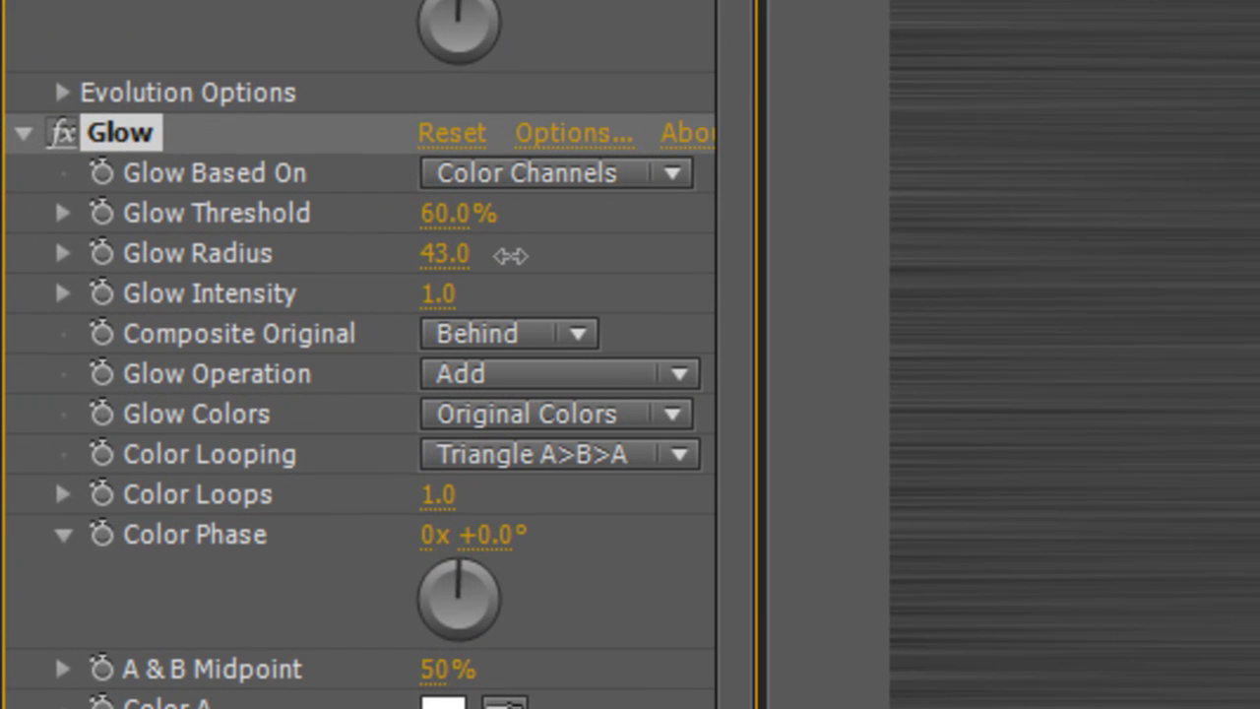
{"action": "left_click_drag", "start_coordinate": [510, 256], "coordinate": [522, 282]}
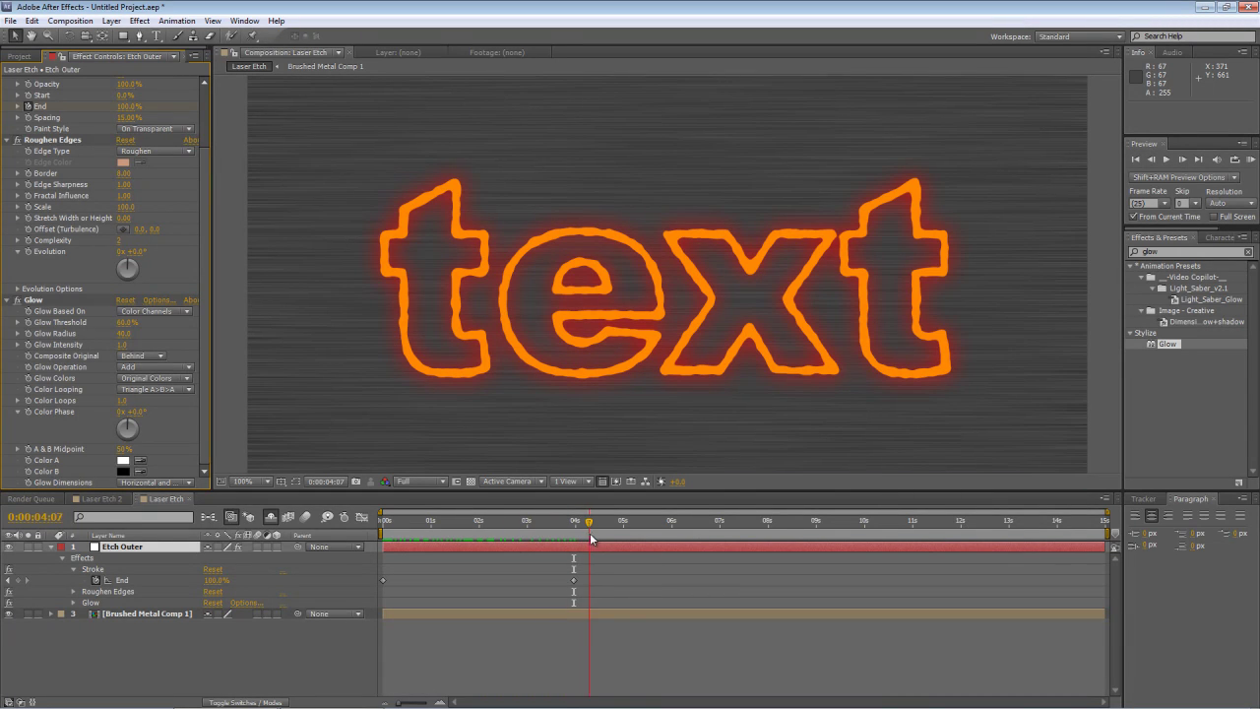
{"action": "left_click_drag", "start_coordinate": [605, 539], "coordinate": [608, 540]}
{"action": "left_click", "coordinate": [148, 548]}
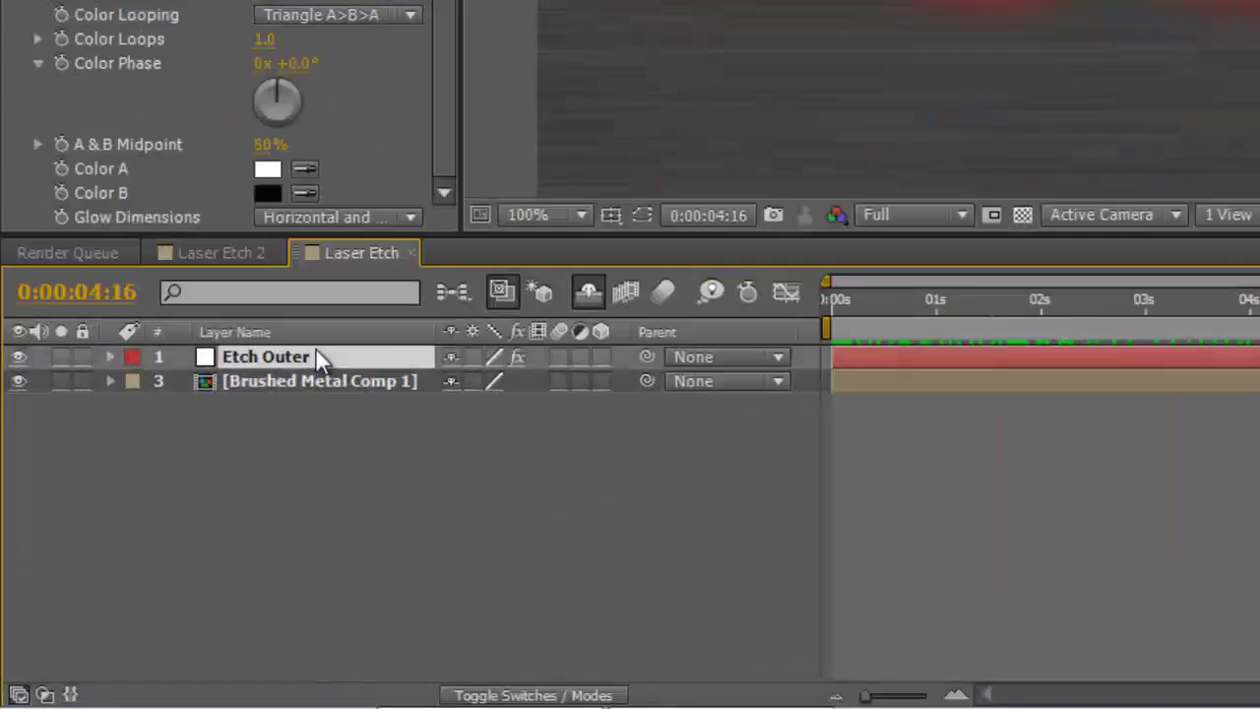
- Duplicate Etch Outer, rename the copy Etch Inner, and hide the original Etch Outer layer
{"action": "key", "text": "ctrl+d"}
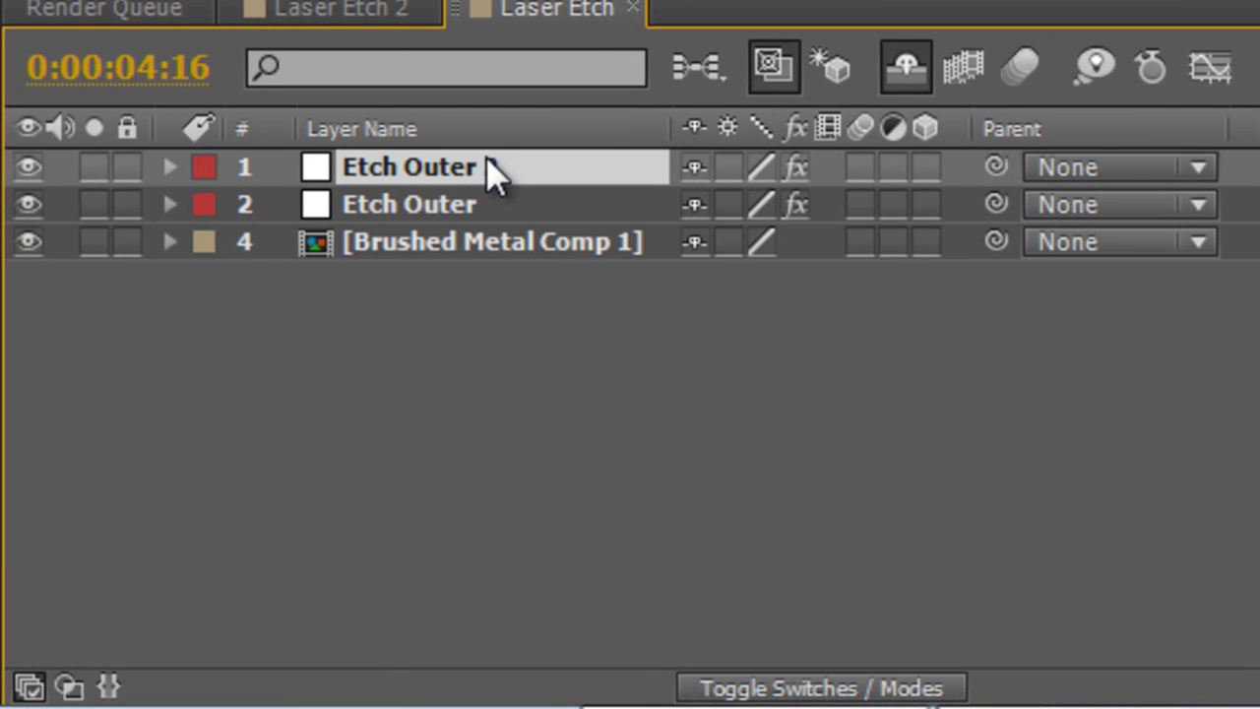
{"action": "key", "text": "Return"}
{"action": "type", "text": "\\"}
{"action": "key", "text": "BackSpace"}
{"action": "type", "text": "Etch Inner"}
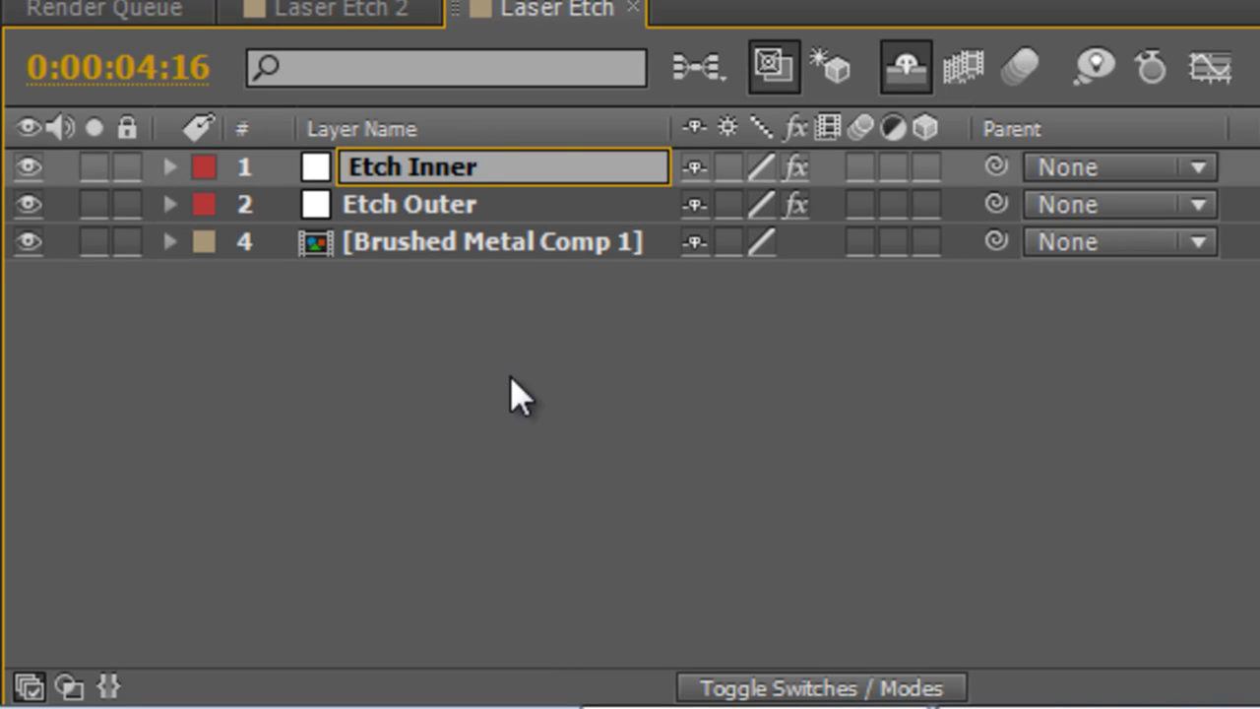
{"action": "left_click", "coordinate": [638, 374]}
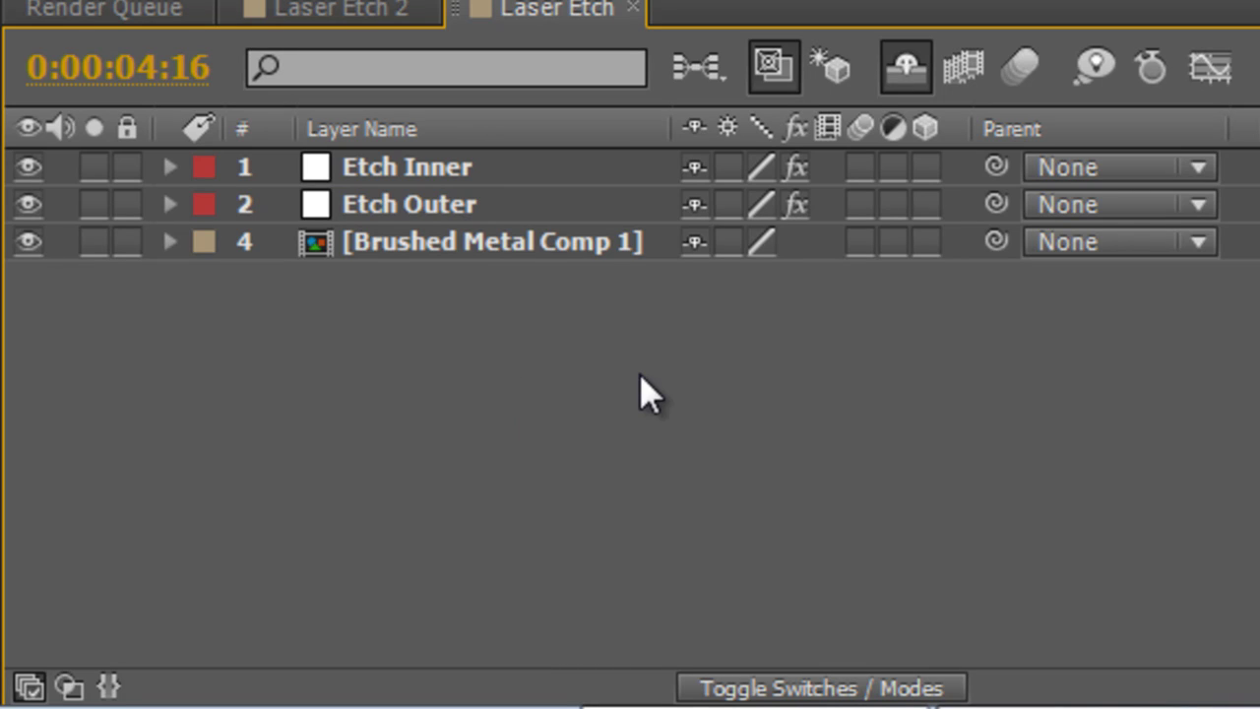
{"action": "left_click", "coordinate": [33, 203]}
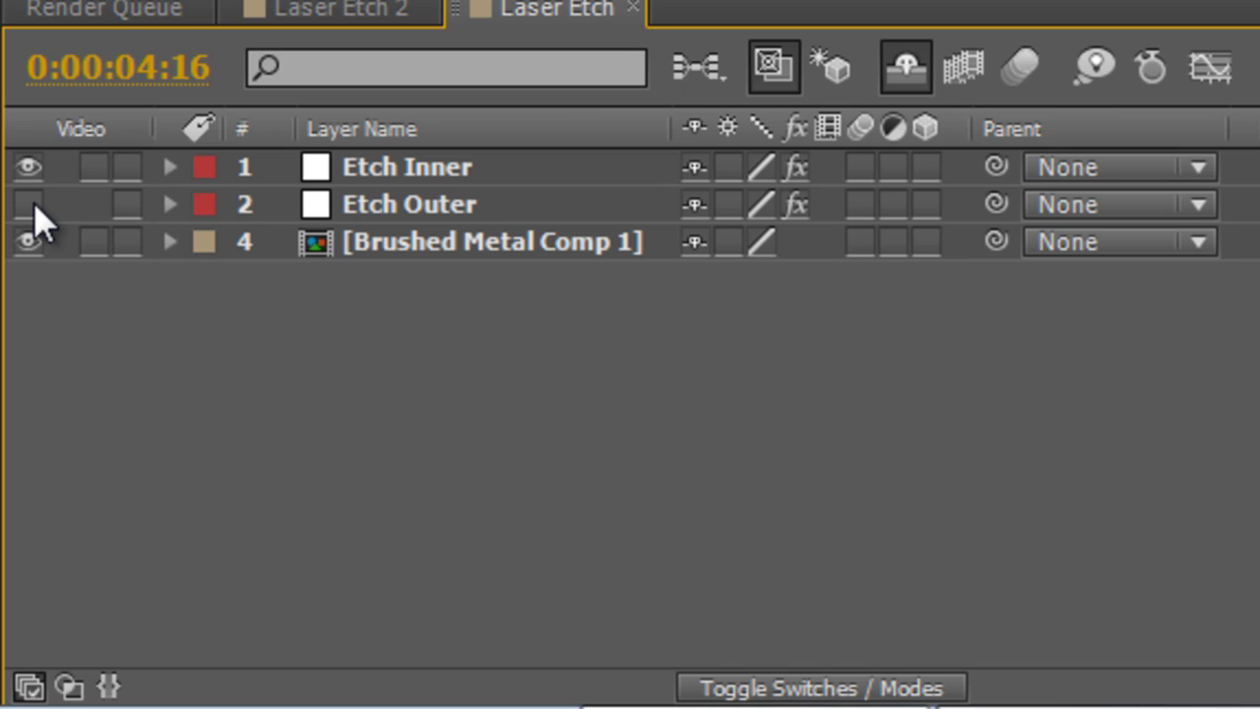
{"action": "left_click", "coordinate": [406, 169]}
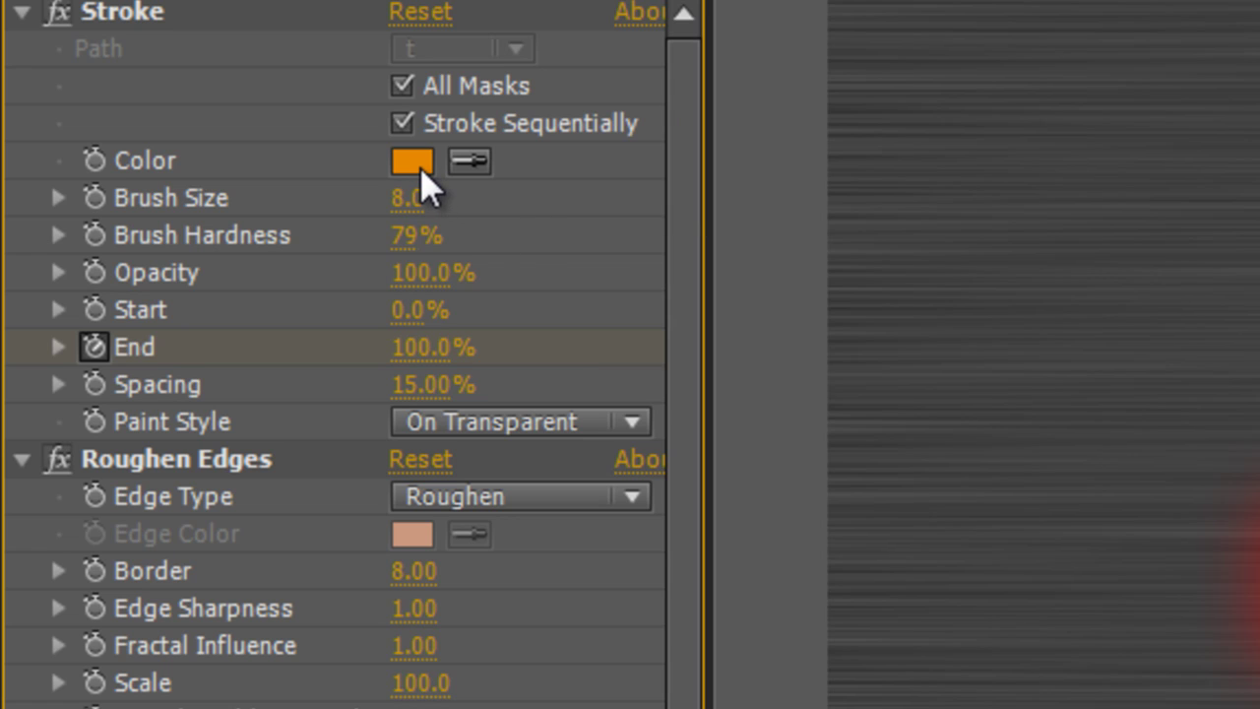
- Make Etch Inner's stroke colour yellow and reduce its brush size to 4.0
{"action": "left_click", "coordinate": [421, 169]}
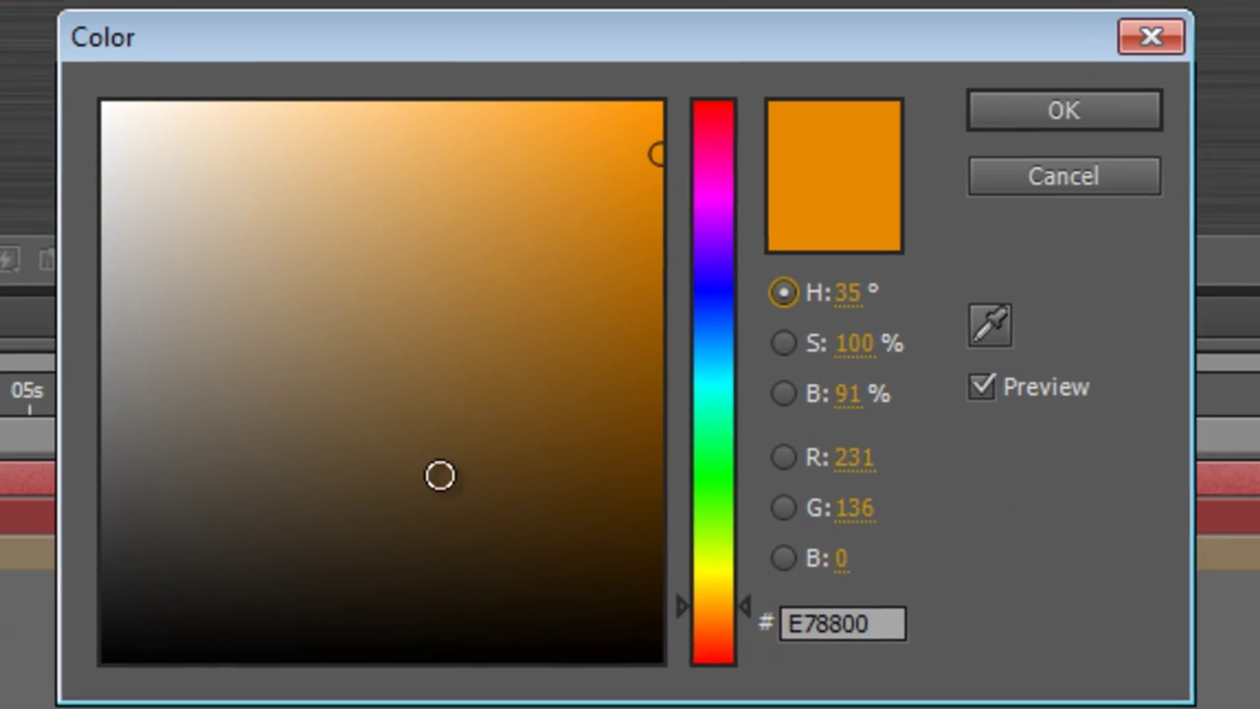
{"action": "left_click_drag", "start_coordinate": [741, 593], "coordinate": [740, 583]}
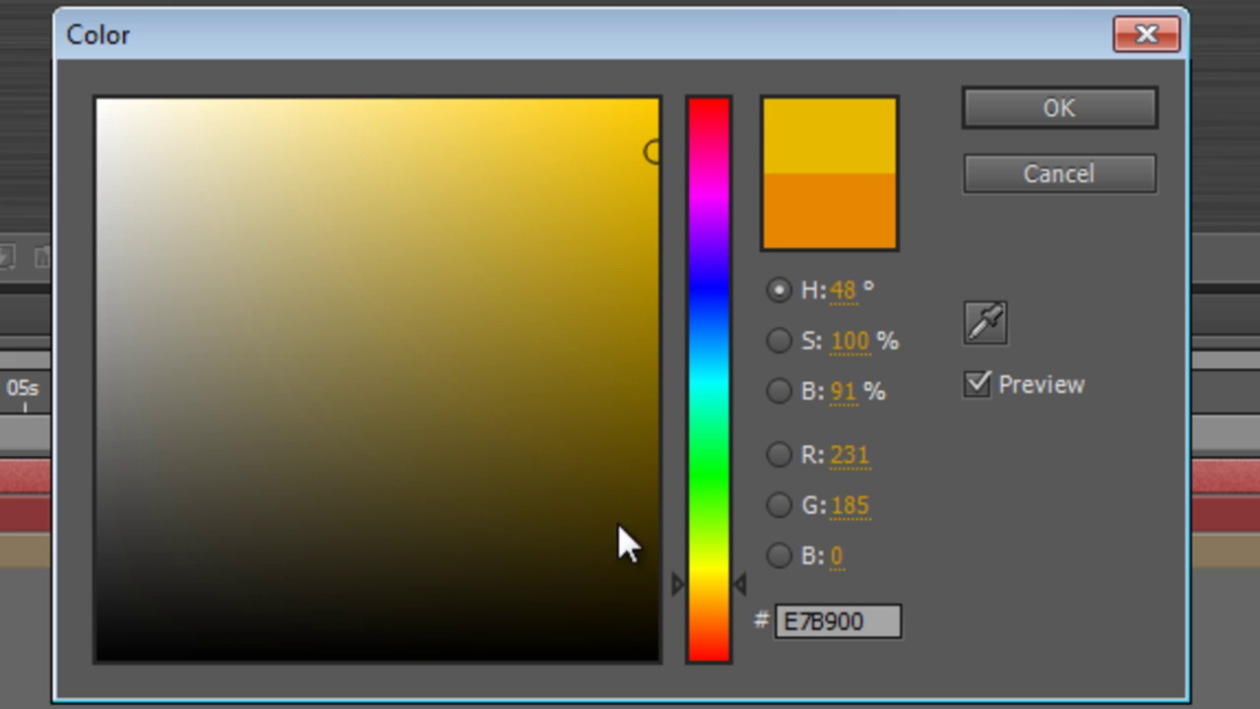
{"action": "left_click", "coordinate": [1051, 108]}
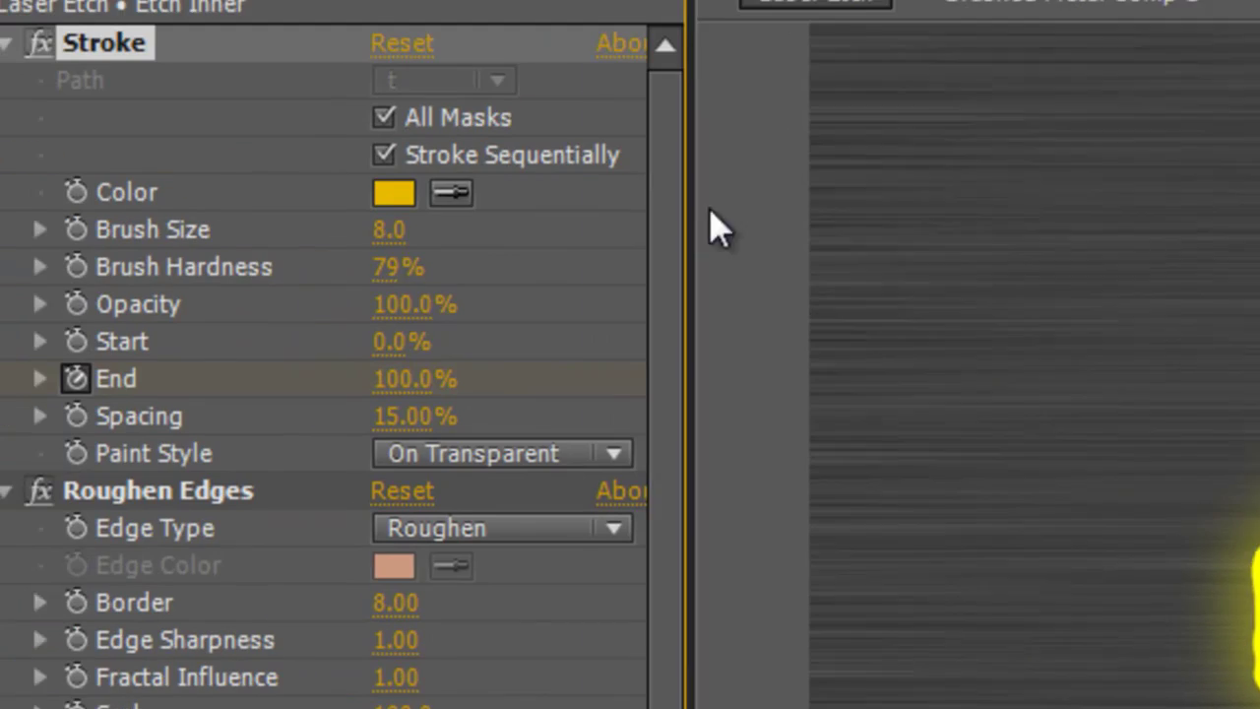
{"action": "mouse_move", "coordinate": [401, 239]}
{"action": "left_mouse_down"}
{"action": "mouse_move", "coordinate": [301, 253]}
{"action": "mouse_move", "coordinate": [329, 253]}
{"action": "left_mouse_up"}
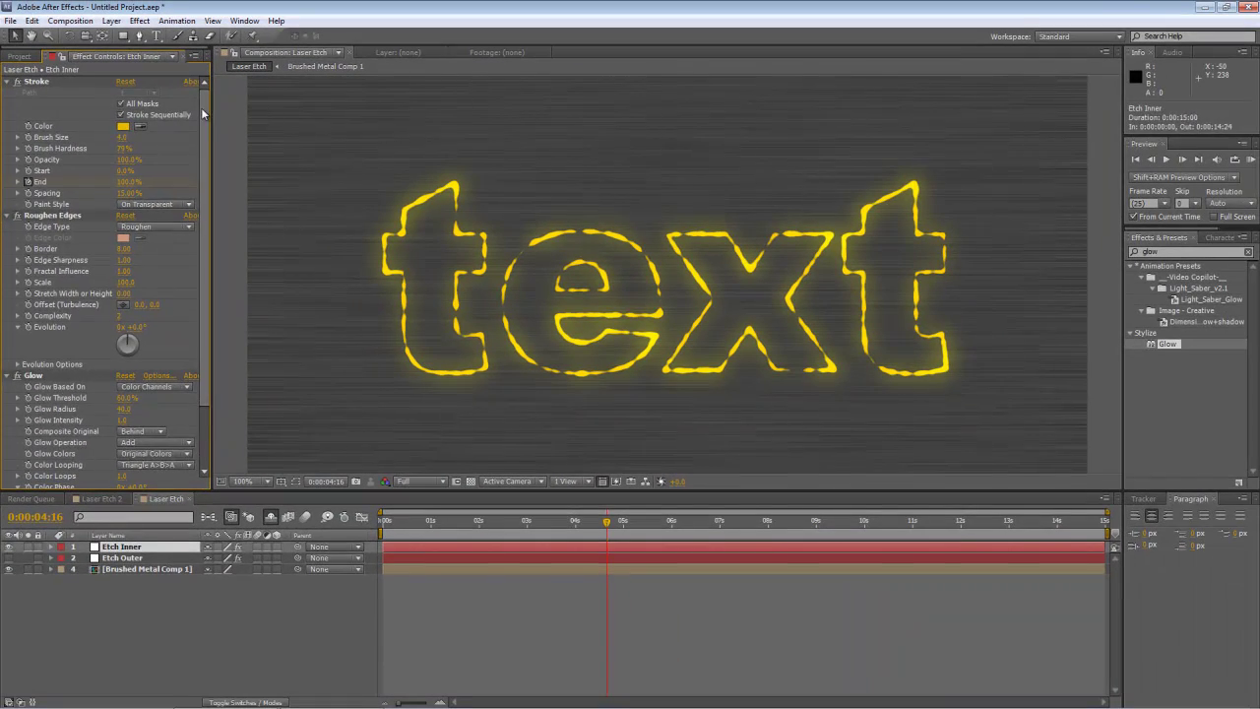
{"action": "scroll", "coordinate": [355, 75], "scroll_direction": "down", "scroll_amount": 3}
- Show Etch Outer again, deselect all layers, and rewind the current time to 0s
{"action": "left_click", "coordinate": [122, 558]}
{"action": "left_click", "coordinate": [9, 557]}
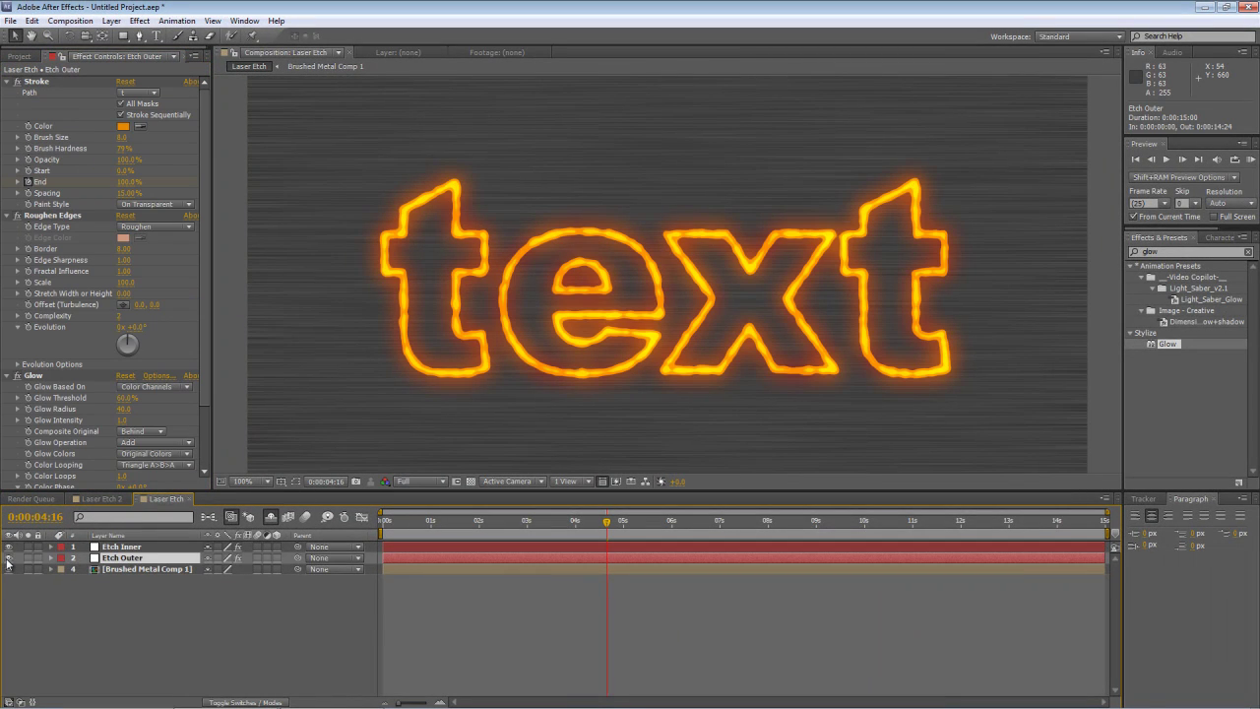
{"action": "left_click", "coordinate": [223, 637]}
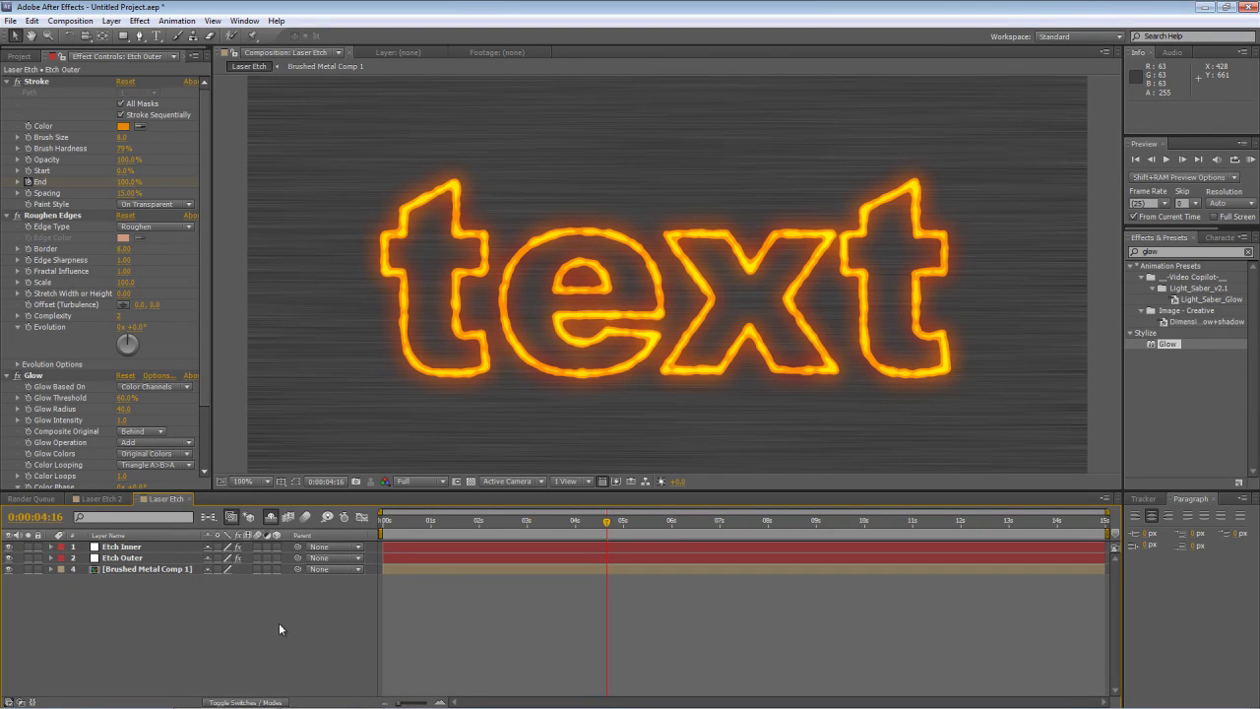
{"action": "left_click_drag", "start_coordinate": [429, 528], "coordinate": [382, 527]}
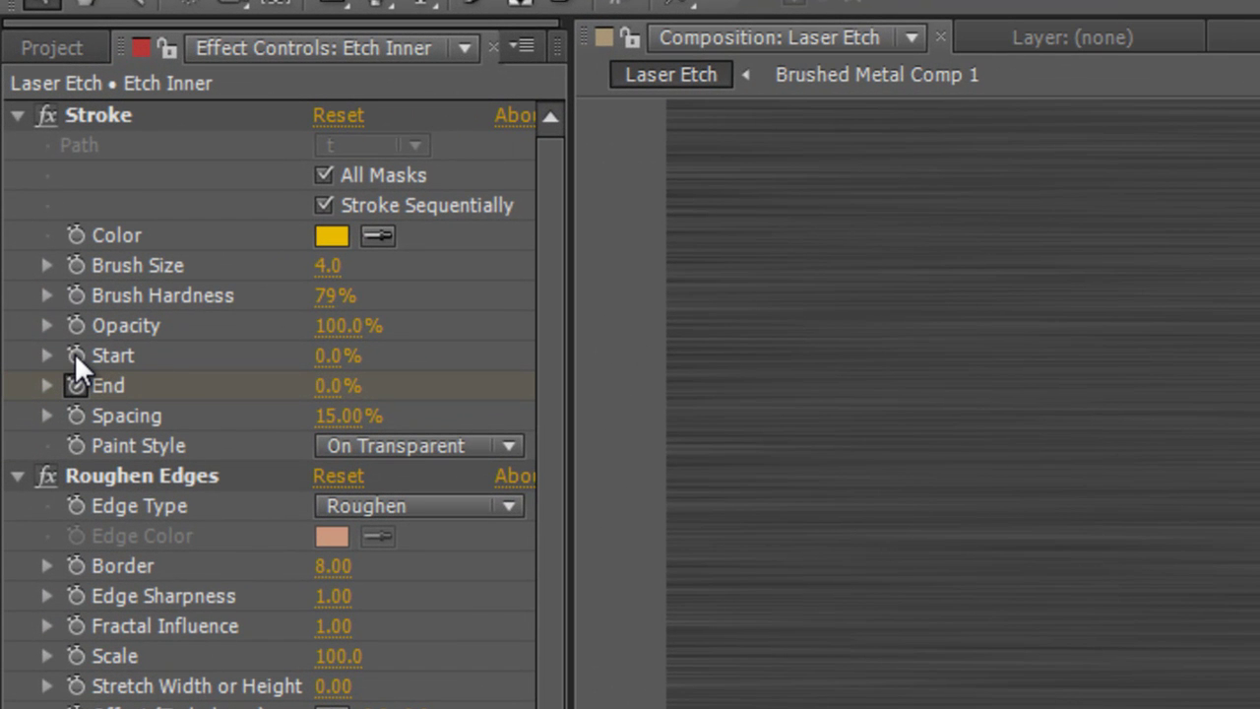
- Keyframe Etch Inner's Start from 0s to 100% at 3:24, offsetting both keys slightly later
{"action": "left_click", "coordinate": [76, 355]}
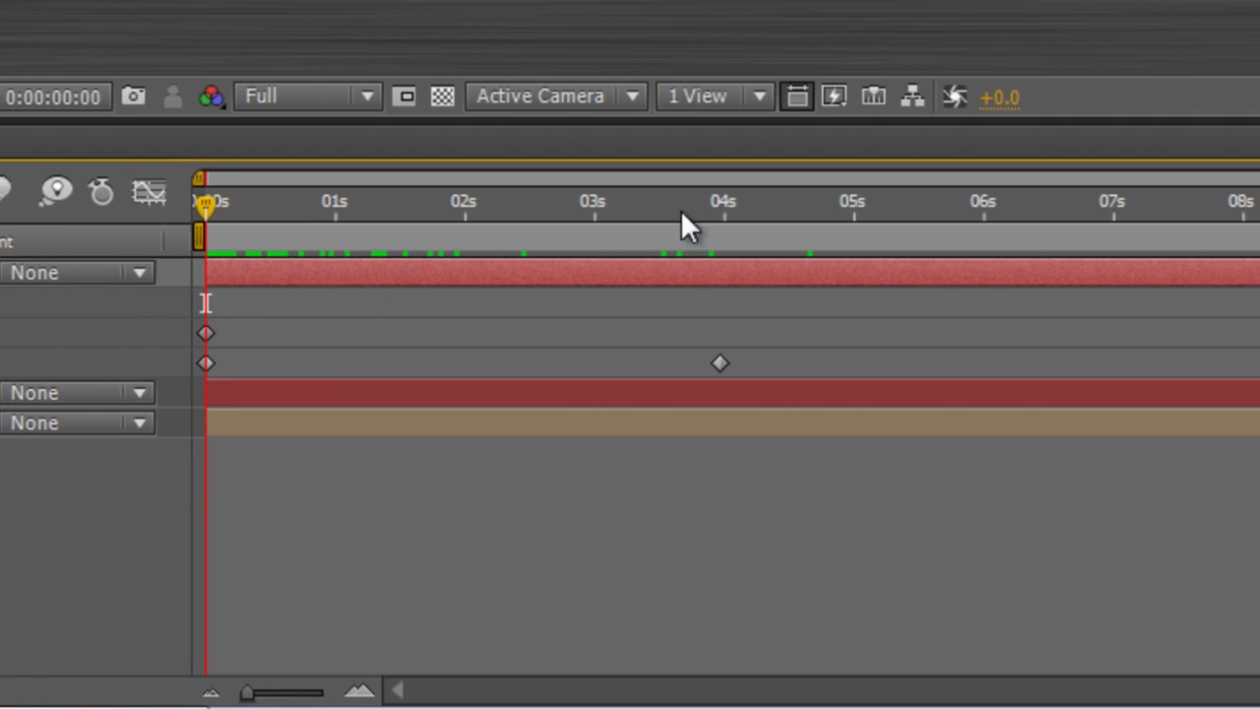
{"action": "left_click", "coordinate": [720, 209]}
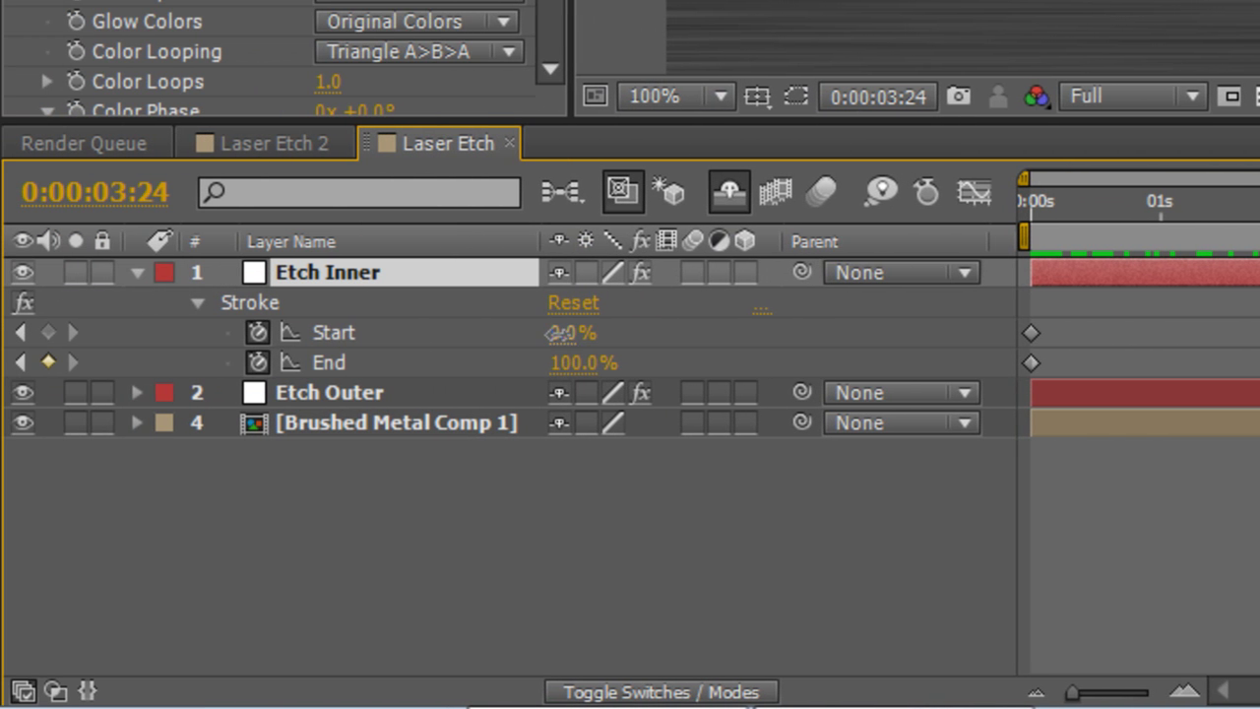
{"action": "left_click_drag", "start_coordinate": [578, 332], "coordinate": [809, 341]}
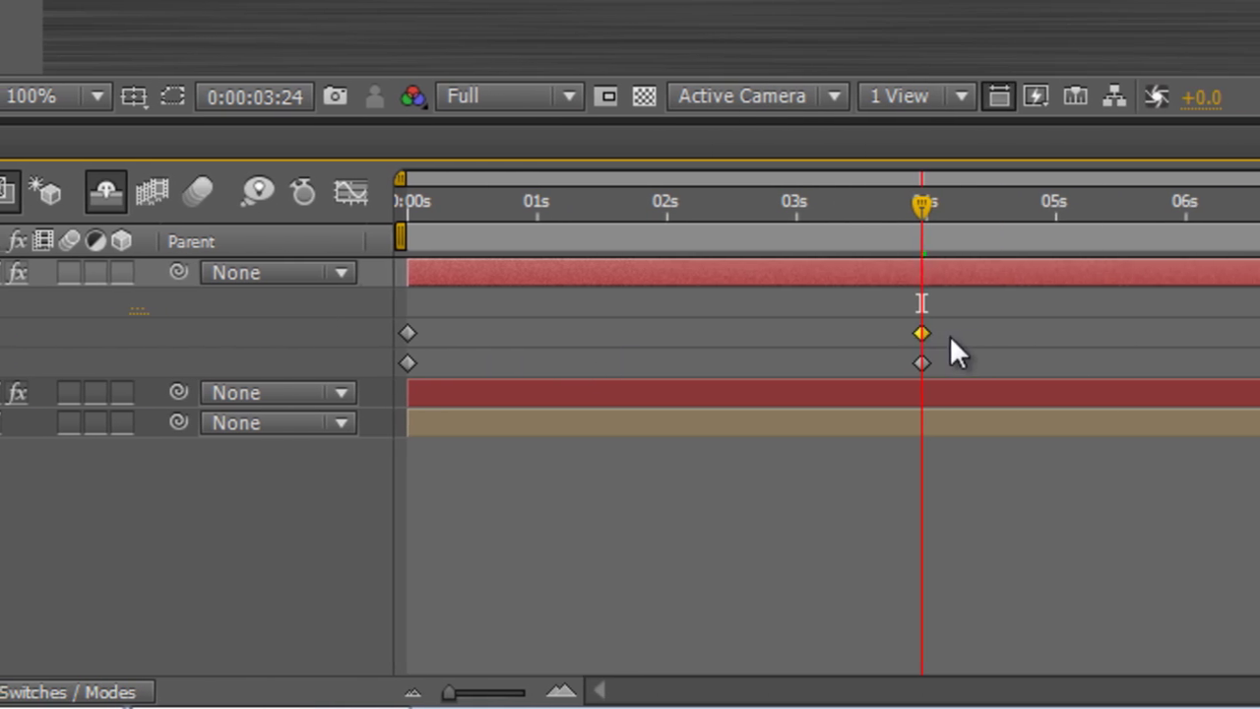
{"action": "left_click_drag", "start_coordinate": [947, 337], "coordinate": [420, 335]}
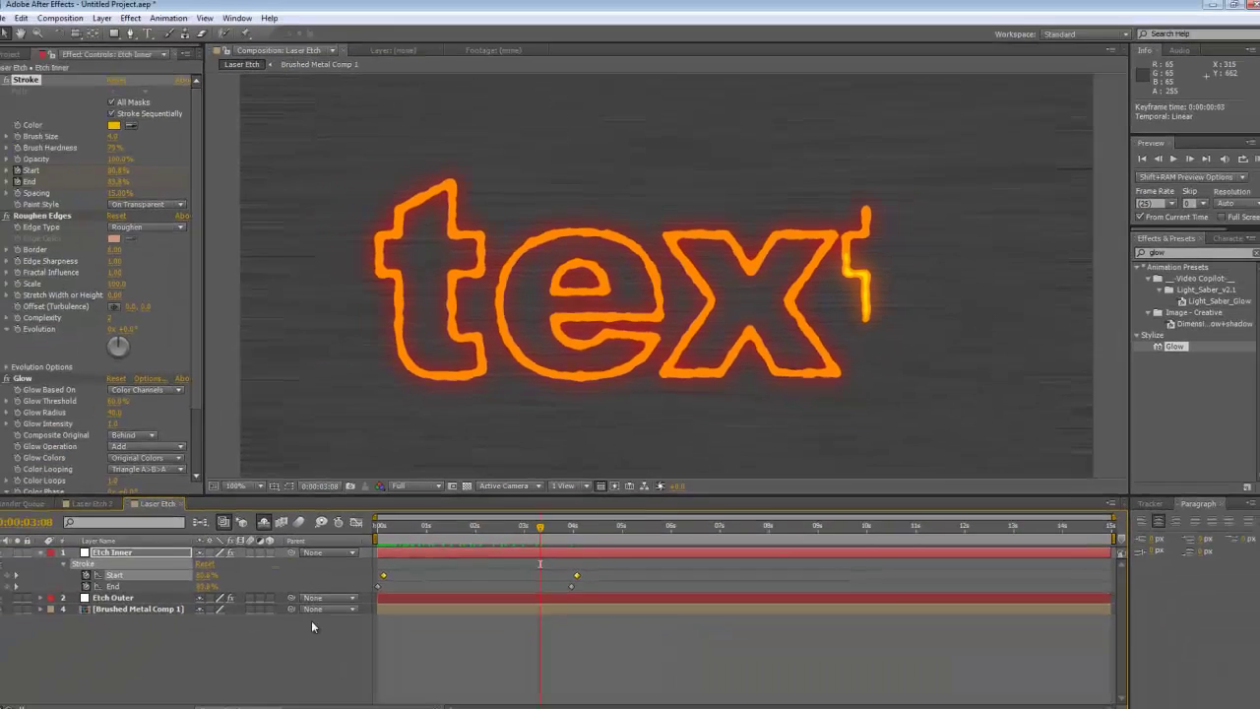
- Scrub the timeline to 2:22 to preview the short yellow spark travelling along the outlines
{"action": "scroll", "coordinate": [627, 380], "scroll_direction": "down", "scroll_amount": 2}
{"action": "scroll", "coordinate": [627, 380], "scroll_direction": "up", "scroll_amount": 2}
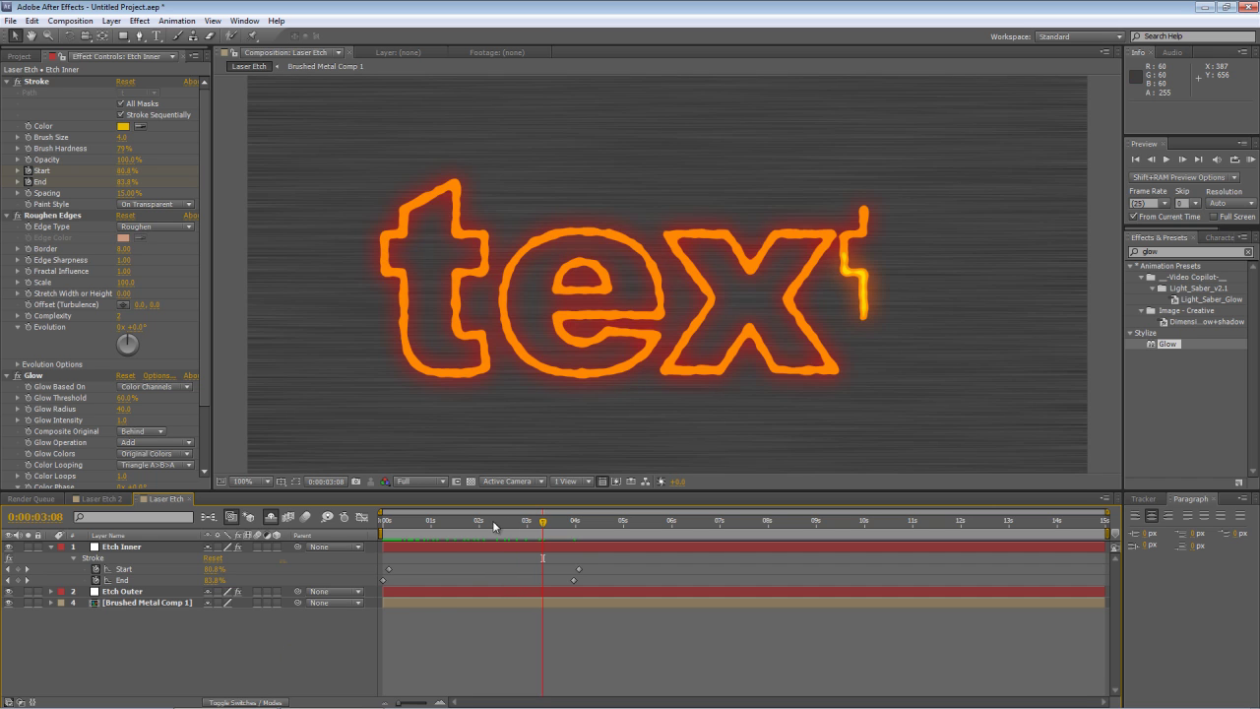
{"action": "left_click_drag", "start_coordinate": [497, 528], "coordinate": [364, 528]}
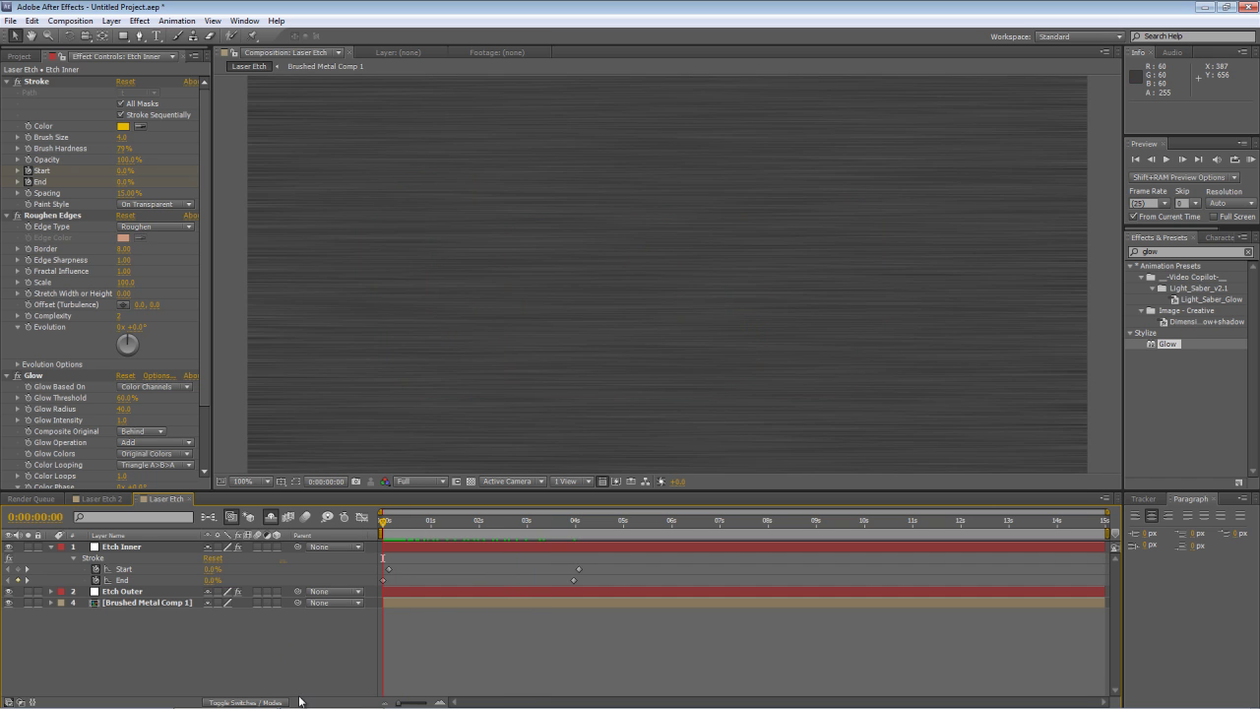
{"action": "left_click", "coordinate": [522, 527]}
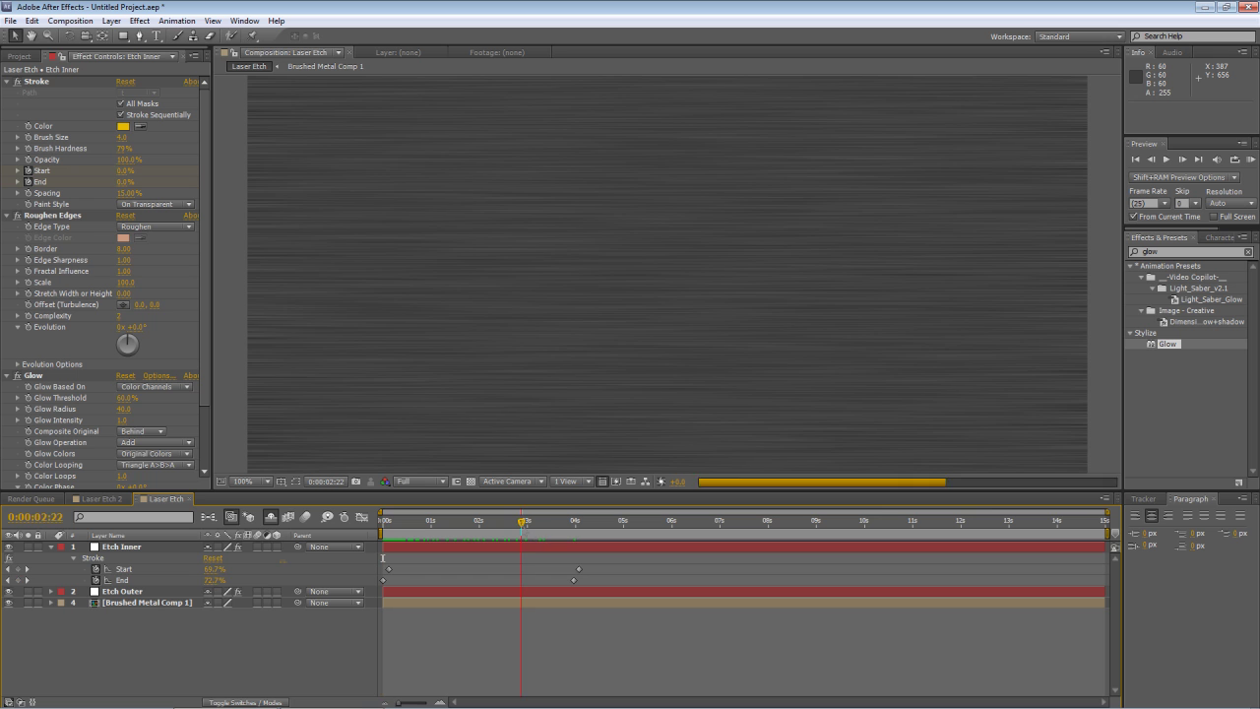
{"action": "left_click", "coordinate": [159, 594]}
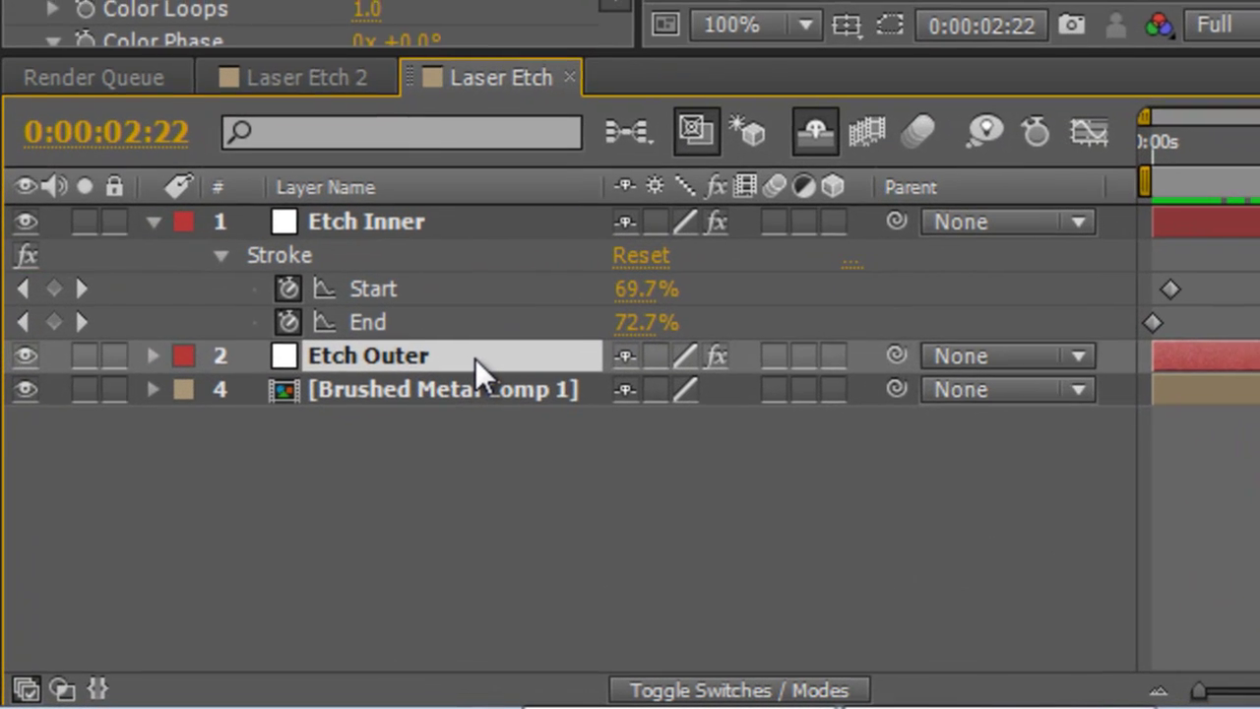
- Add a Bevel and Emboss layer style to Etch Outer with Direction Down and Size 10.0
{"action": "right_click", "coordinate": [477, 356]}
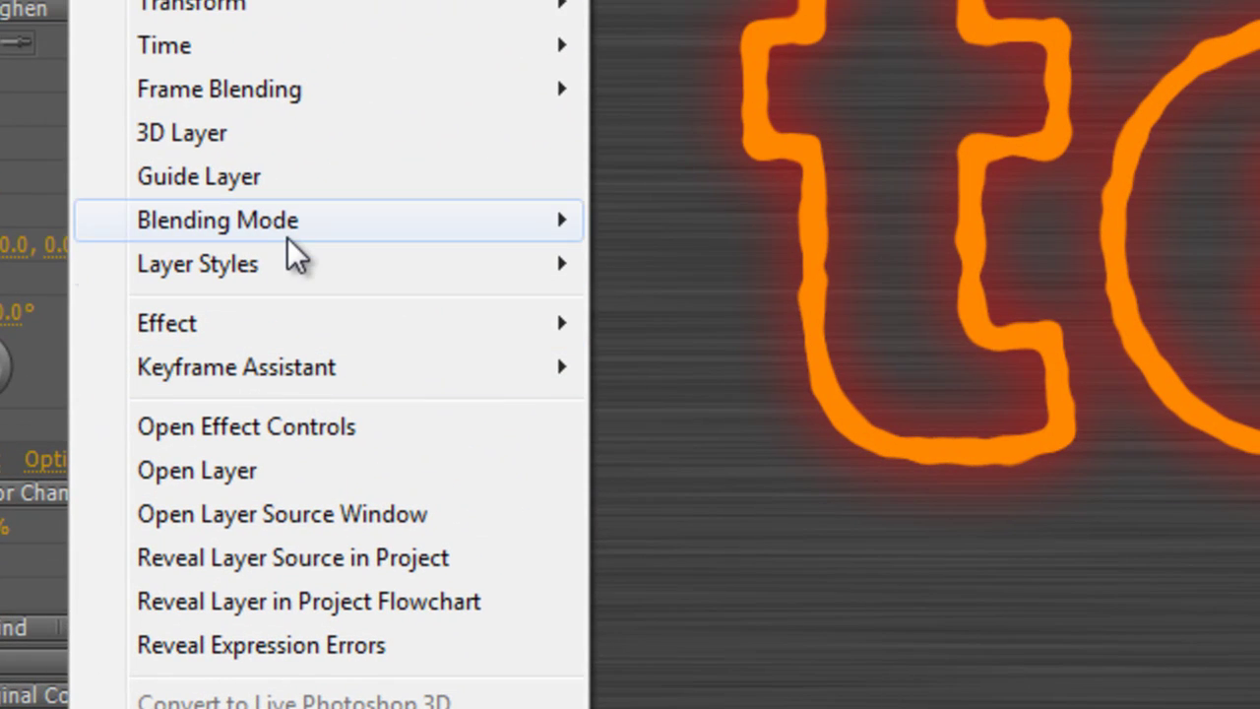
{"action": "mouse_move", "coordinate": [379, 267]}
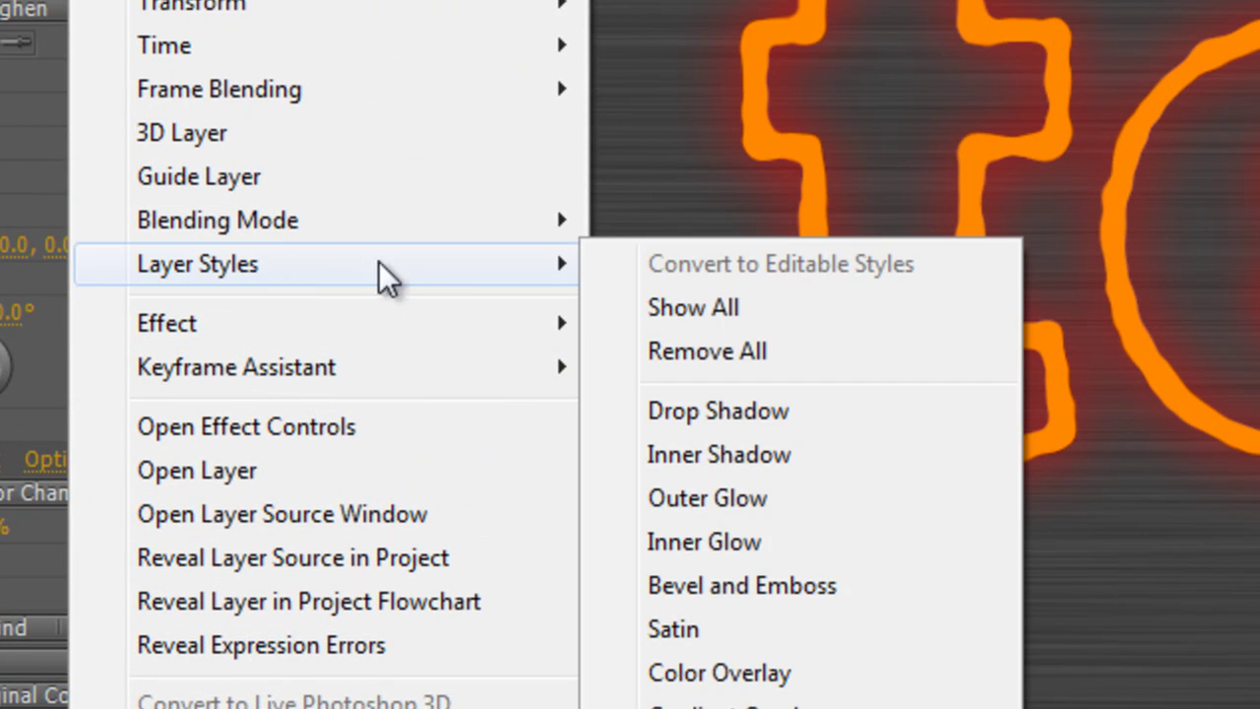
{"action": "left_click", "coordinate": [836, 567]}
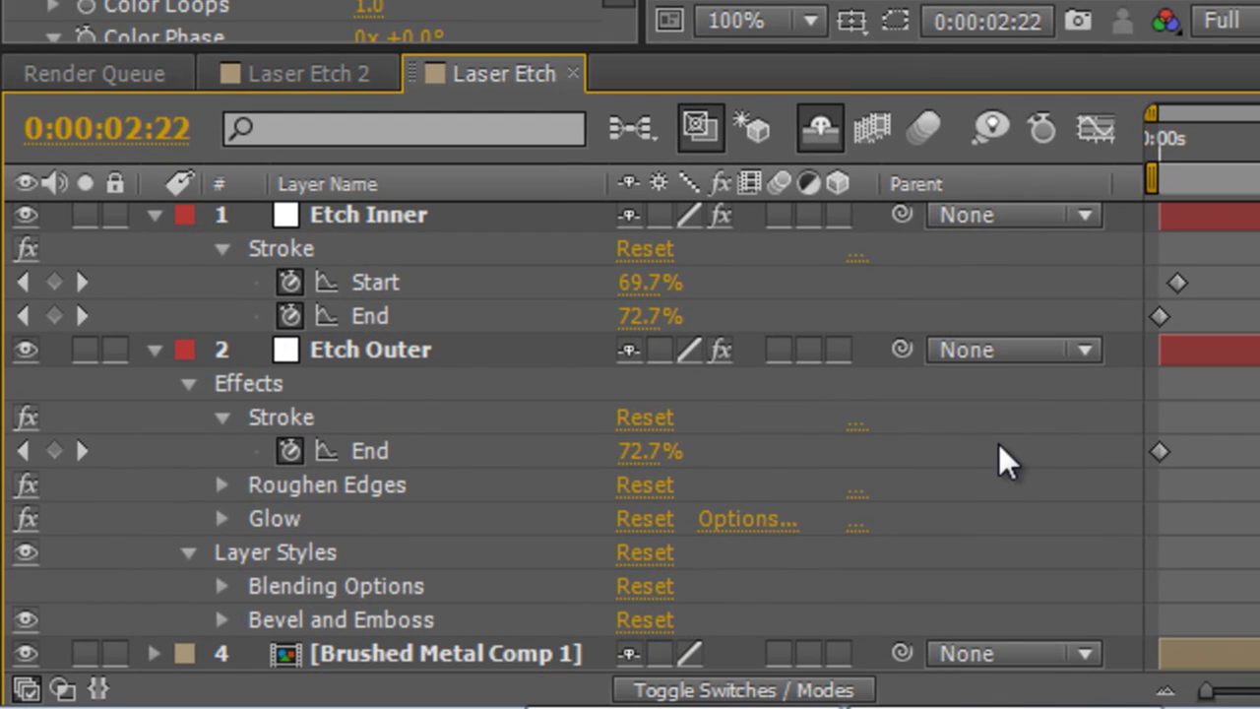
{"action": "left_click", "coordinate": [222, 619]}
{"action": "scroll", "coordinate": [788, 450], "scroll_direction": "down", "scroll_amount": 4}
{"action": "scroll", "coordinate": [988, 353], "scroll_direction": "down", "scroll_amount": 1}
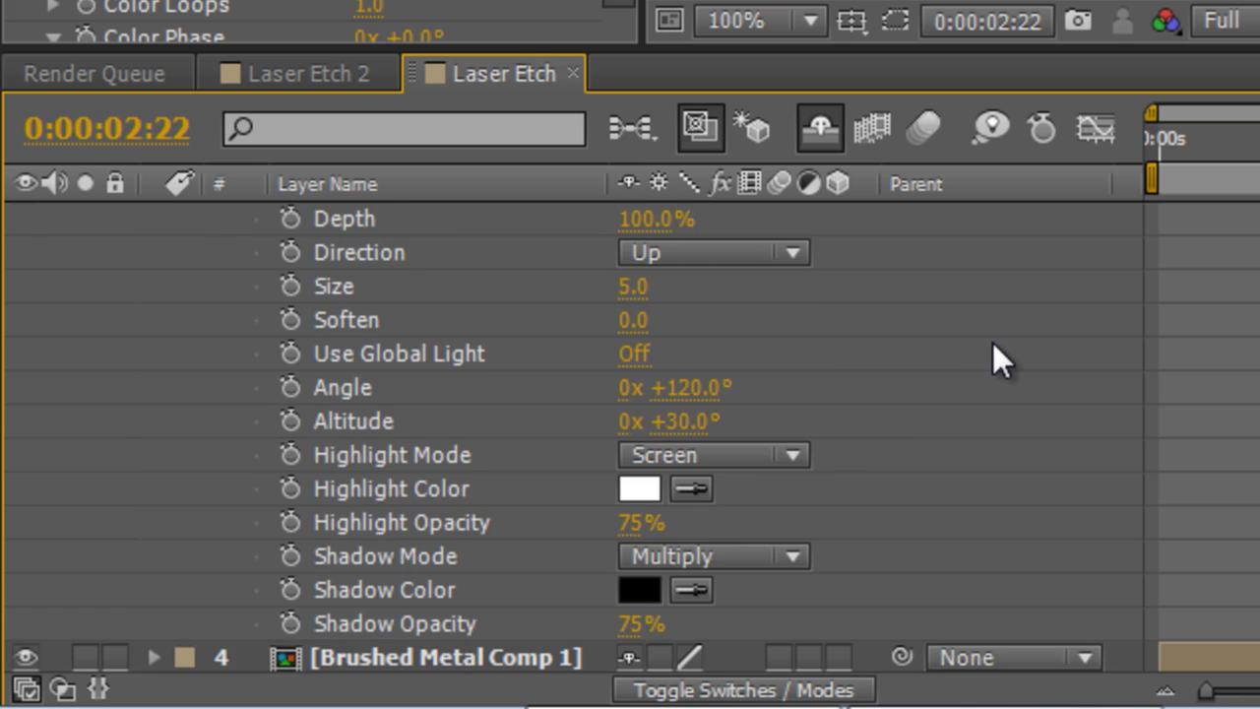
{"action": "scroll", "coordinate": [992, 341], "scroll_direction": "up", "scroll_amount": 1}
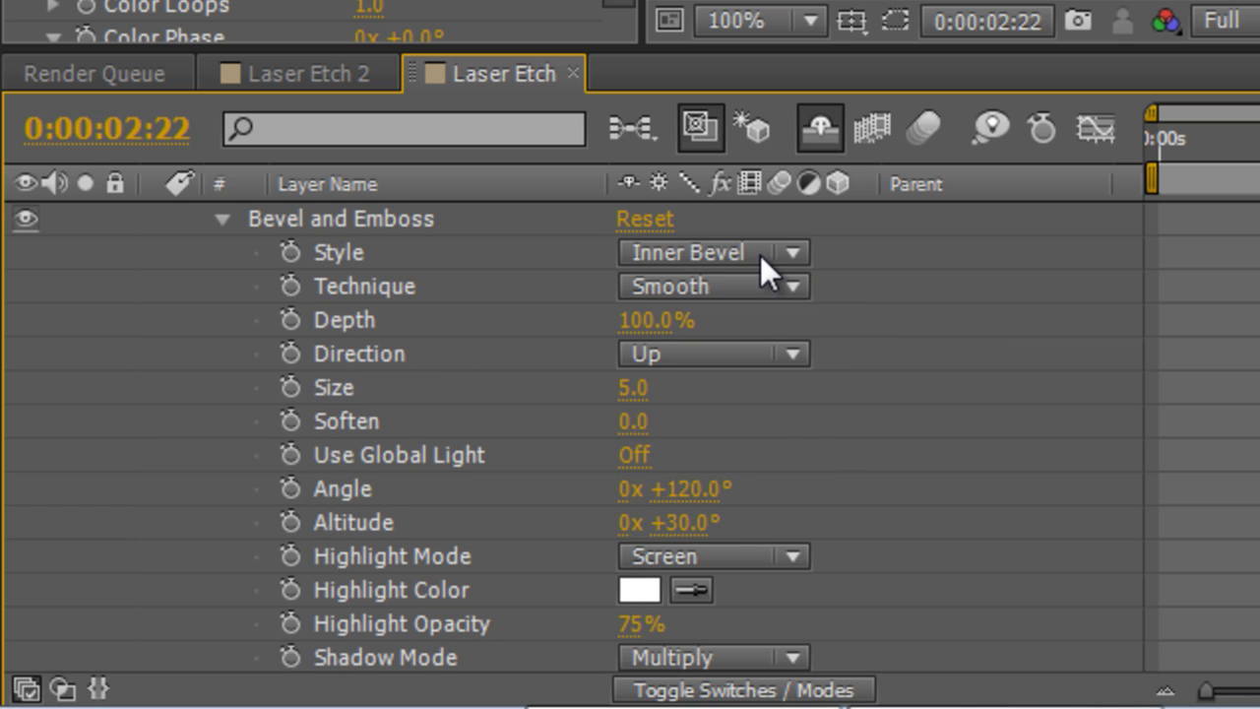
{"action": "left_click", "coordinate": [718, 353]}
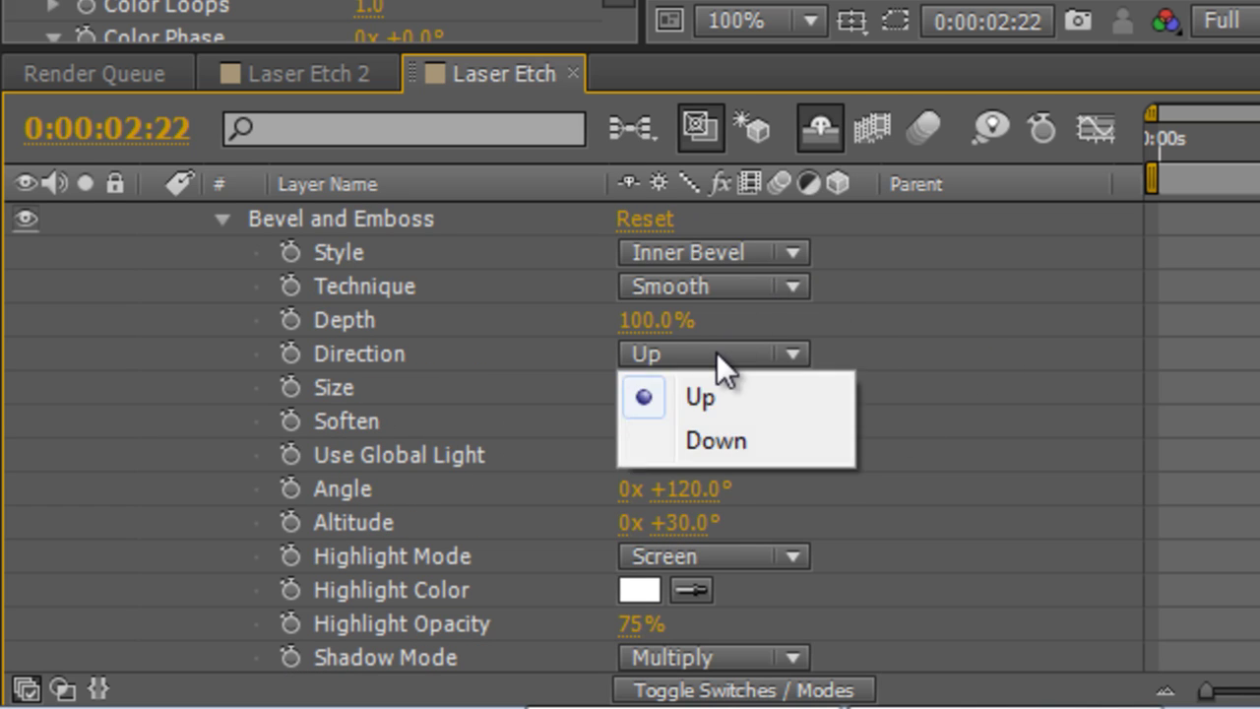
{"action": "left_click", "coordinate": [734, 433]}
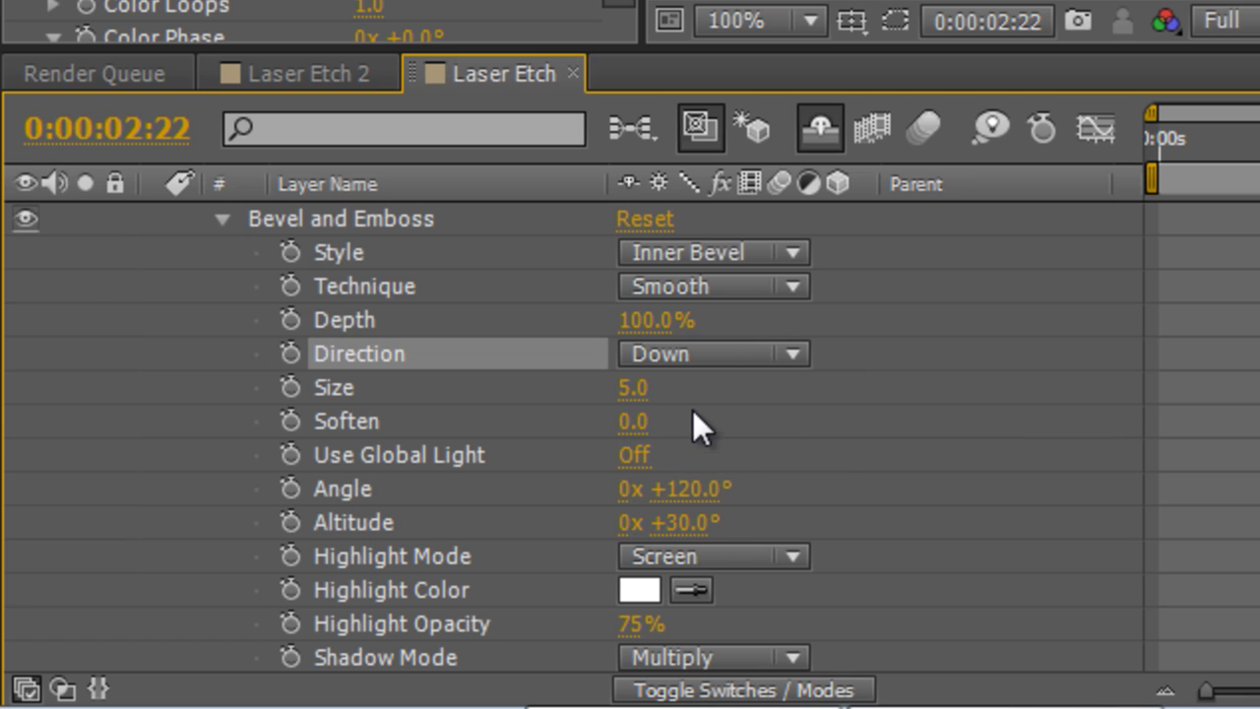
{"action": "left_click_drag", "start_coordinate": [631, 387], "coordinate": [638, 397]}
{"action": "left_click", "coordinate": [708, 380]}
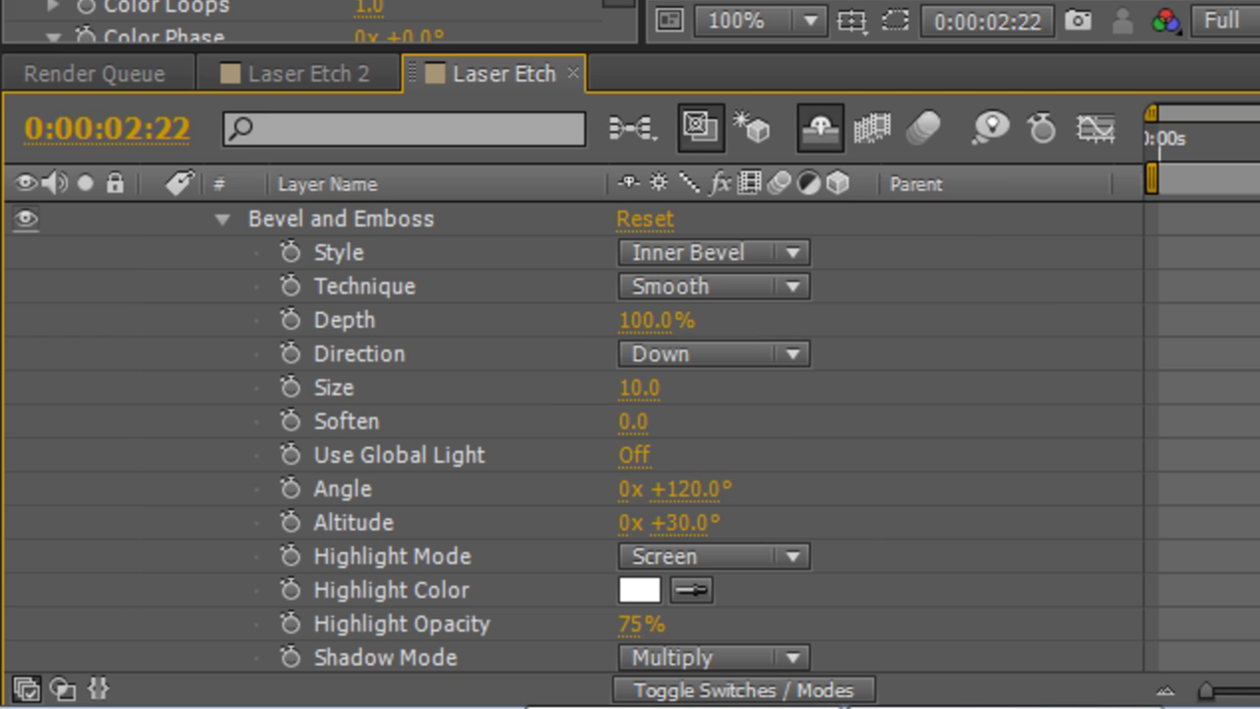
{"action": "key", "text": "period"}
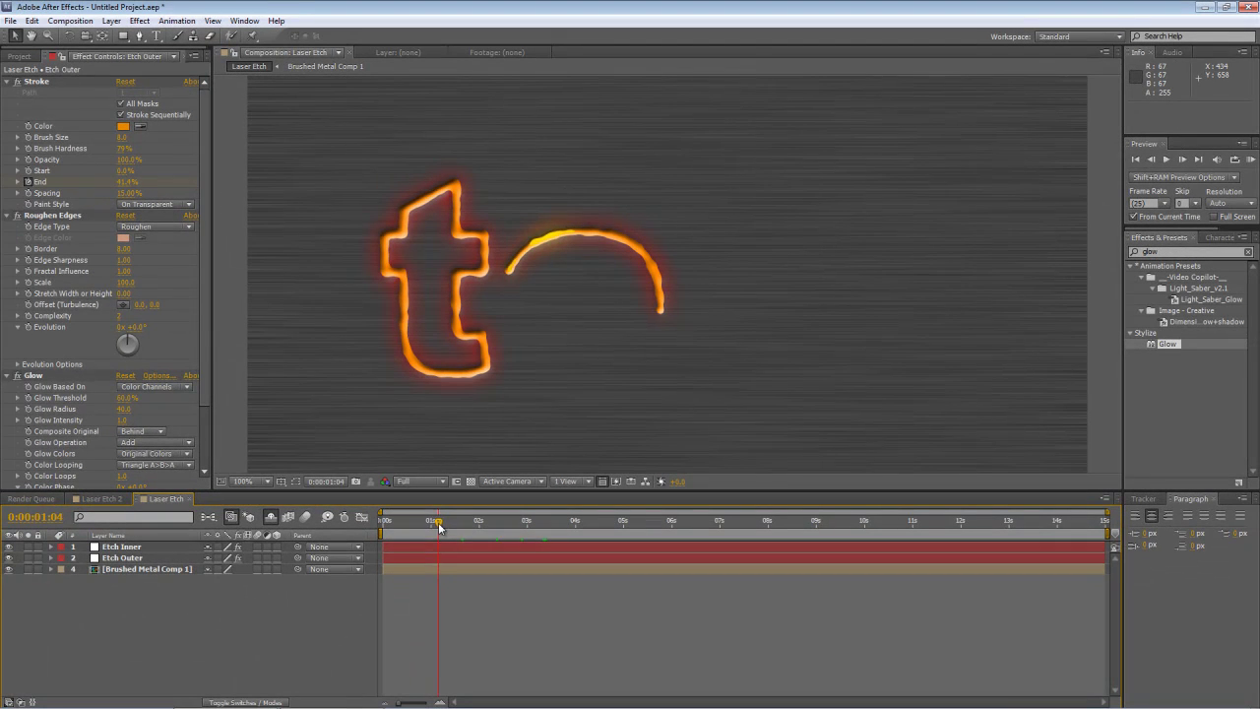
- Keyframe Etch Outer's stroke colour to go from orange to dark brown 261600 at 11 seconds
{"action": "left_click_drag", "start_coordinate": [467, 526], "coordinate": [635, 527]}
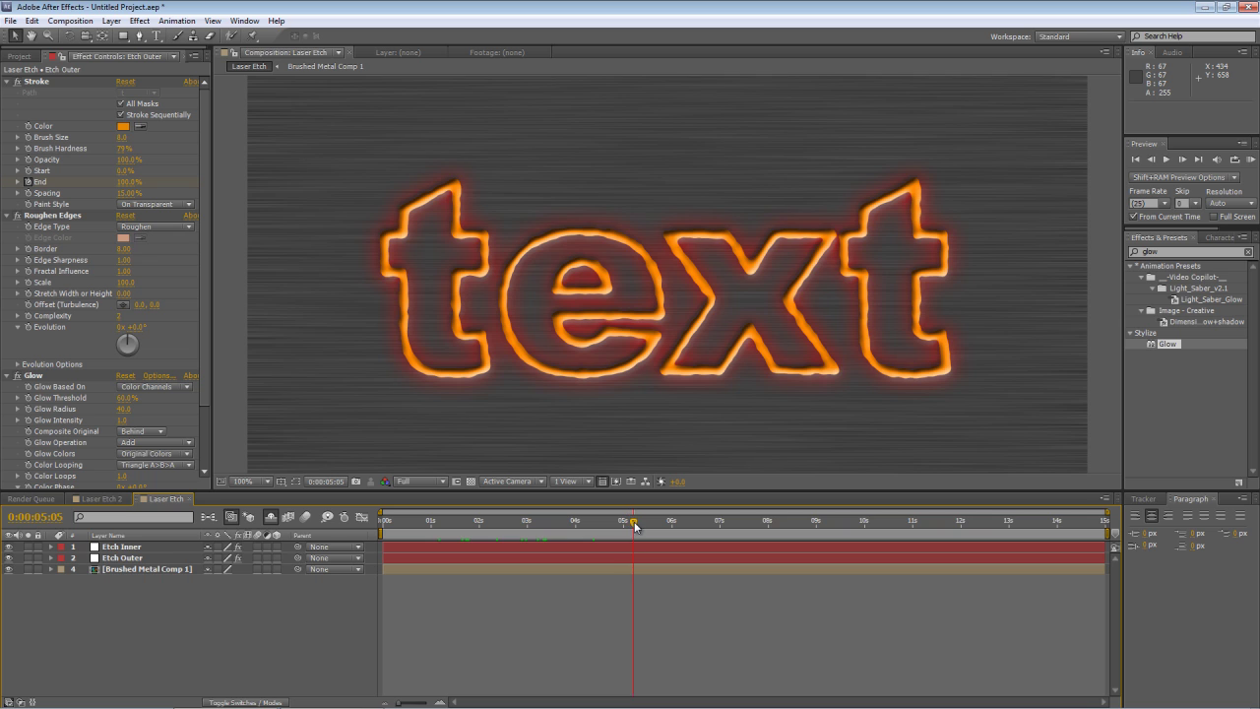
{"action": "left_click", "coordinate": [146, 558]}
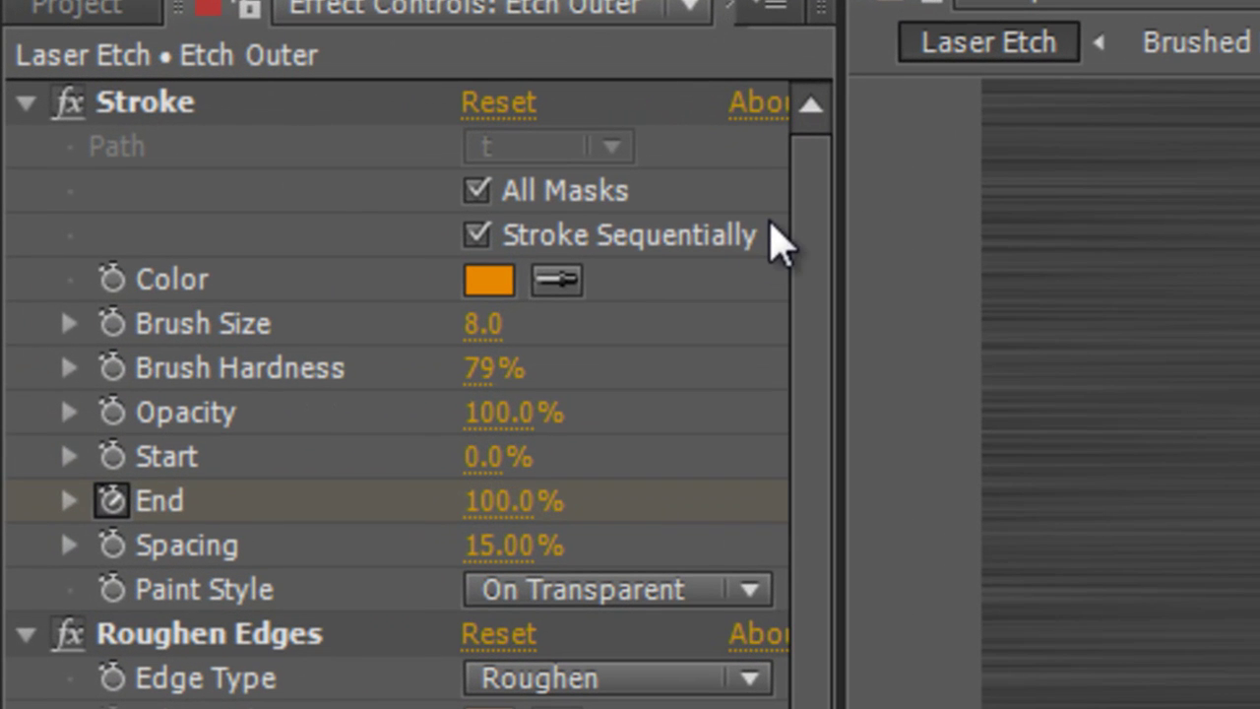
{"action": "left_click", "coordinate": [113, 285]}
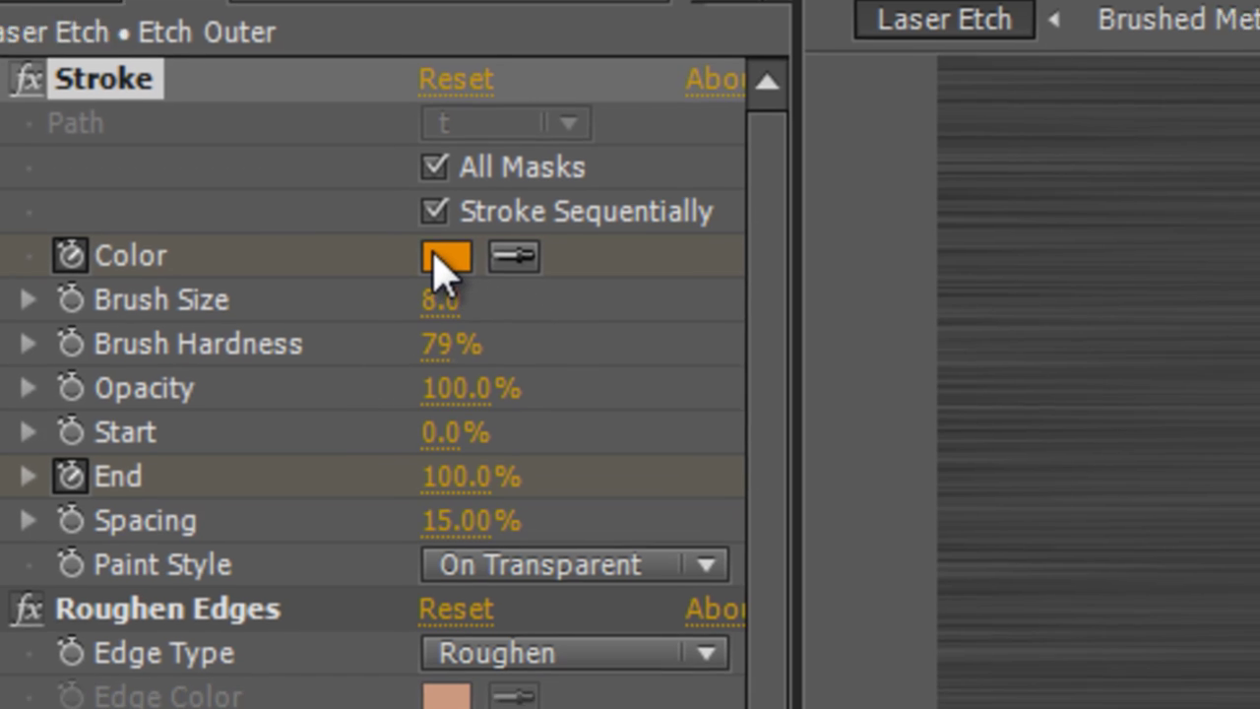
{"action": "left_click", "coordinate": [443, 275]}
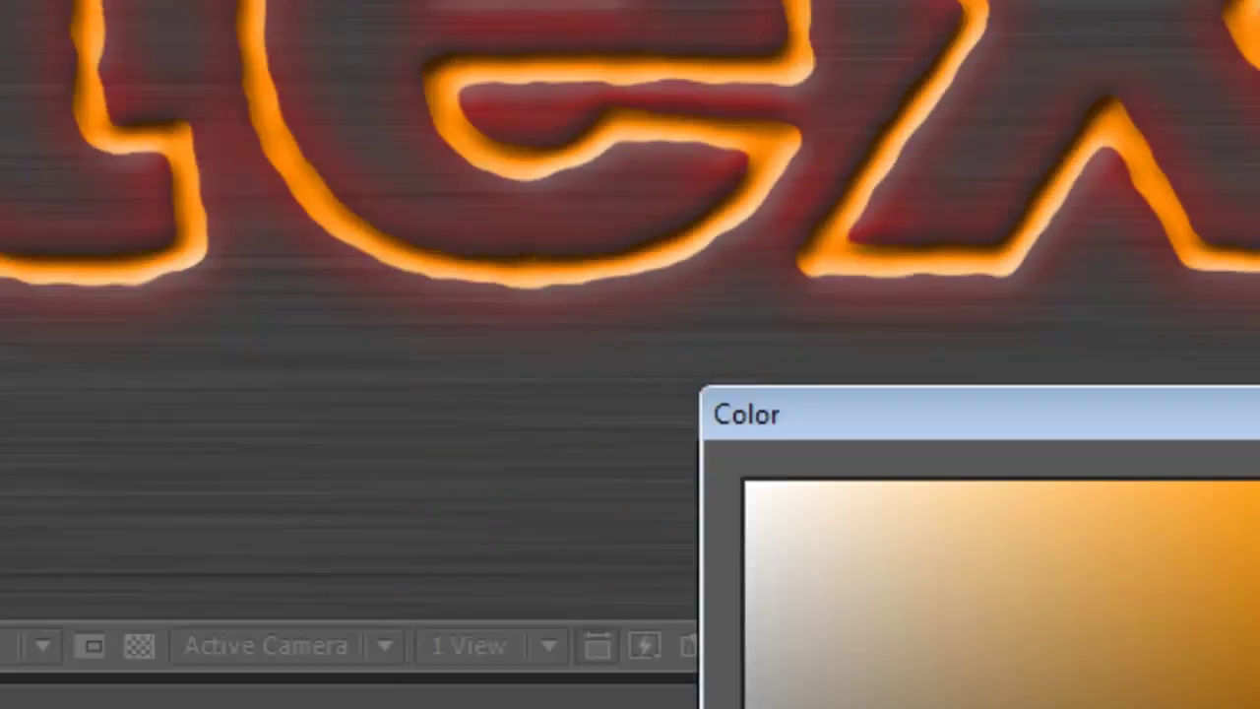
{"action": "left_click_drag", "start_coordinate": [593, 427], "coordinate": [647, 575]}
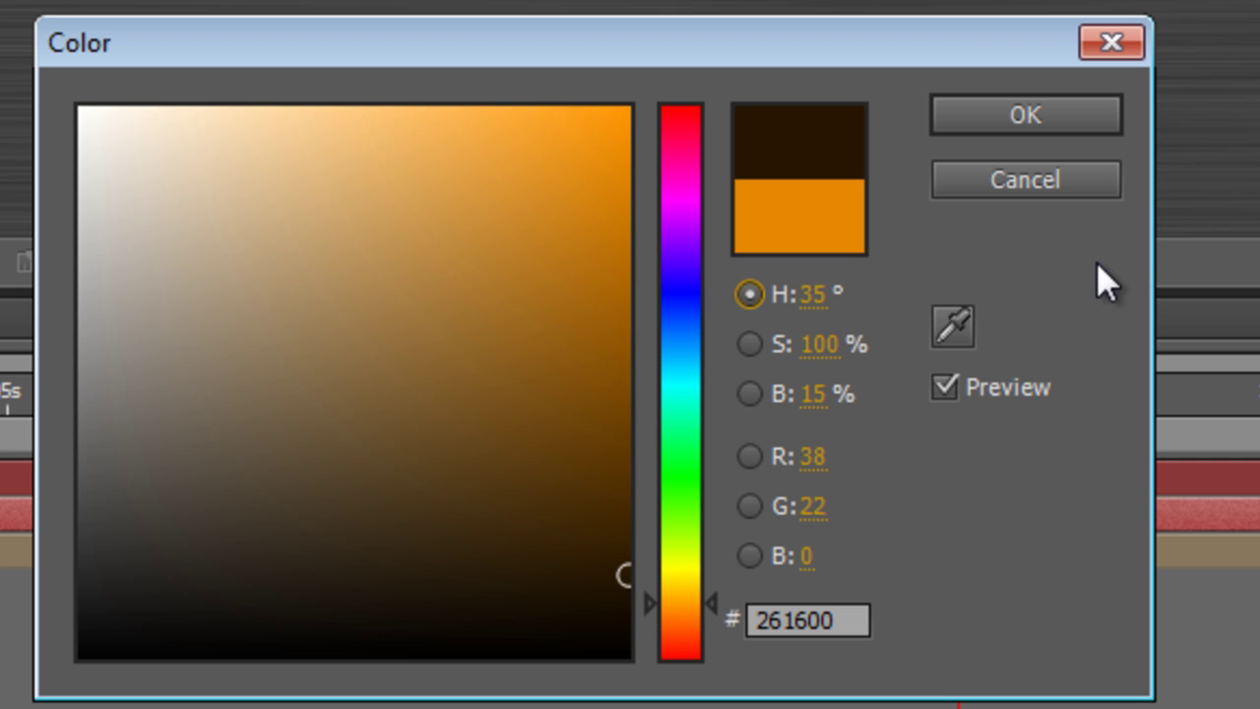
{"action": "left_click", "coordinate": [1027, 124]}
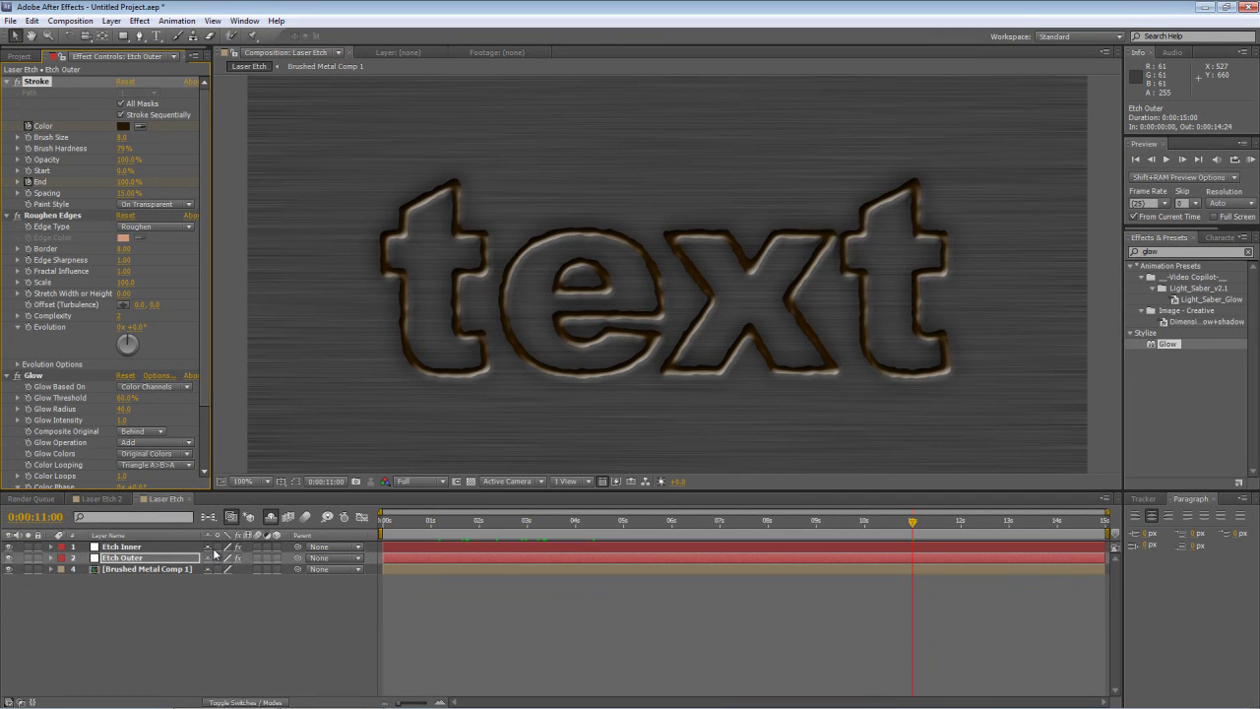
{"action": "key", "text": "u"}
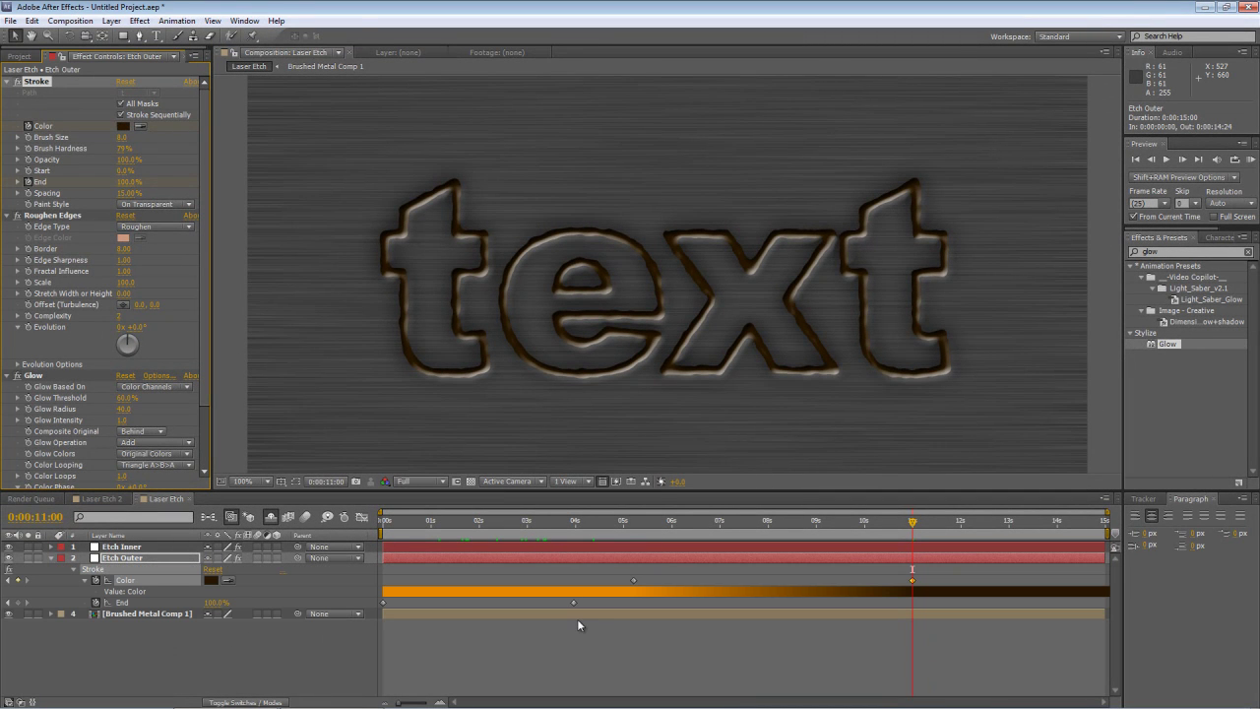
- Add a red-orange Stroke Color keyframe on Etch Outer at 7:12
{"action": "left_click_drag", "start_coordinate": [565, 522], "coordinate": [740, 577]}
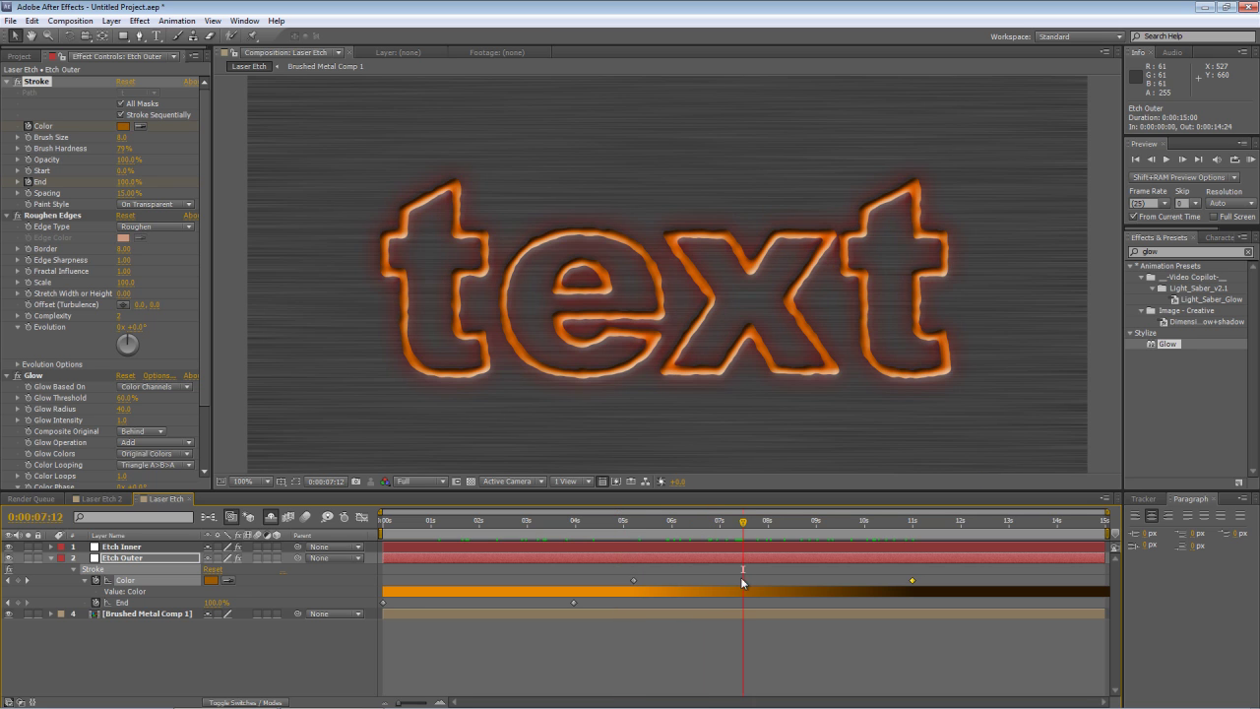
{"action": "left_click", "coordinate": [212, 581]}
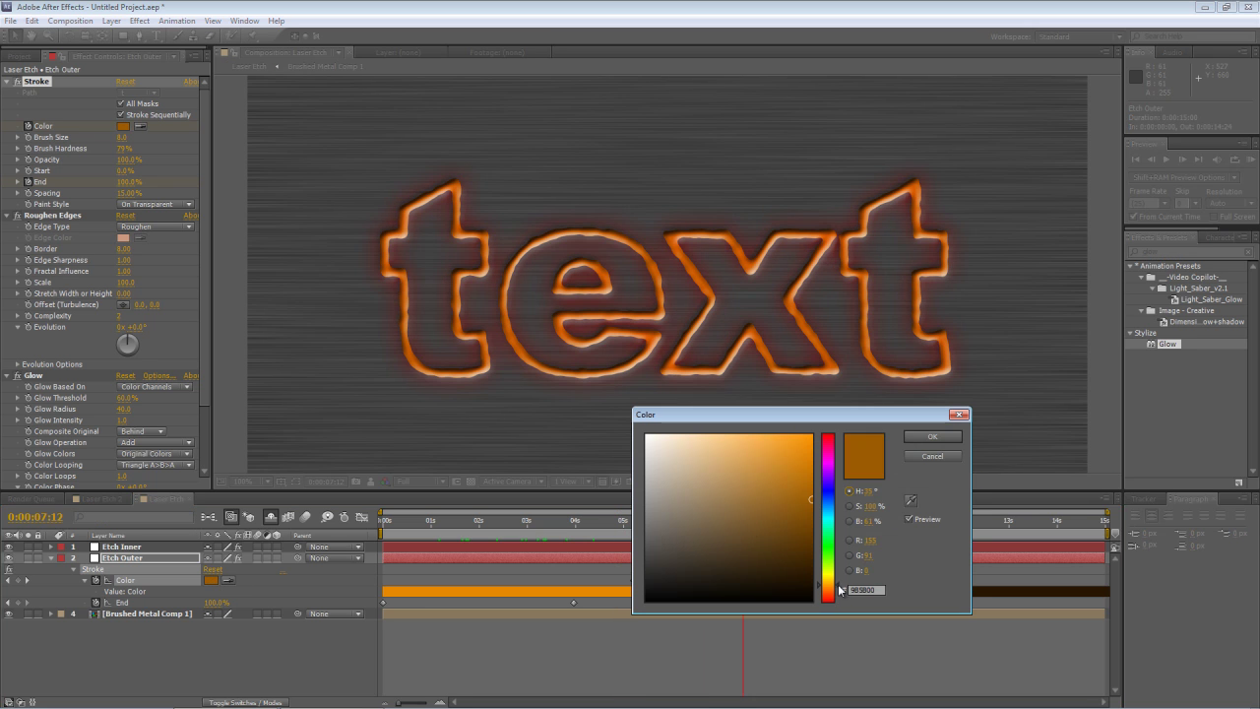
{"action": "left_click_drag", "start_coordinate": [838, 592], "coordinate": [838, 598]}
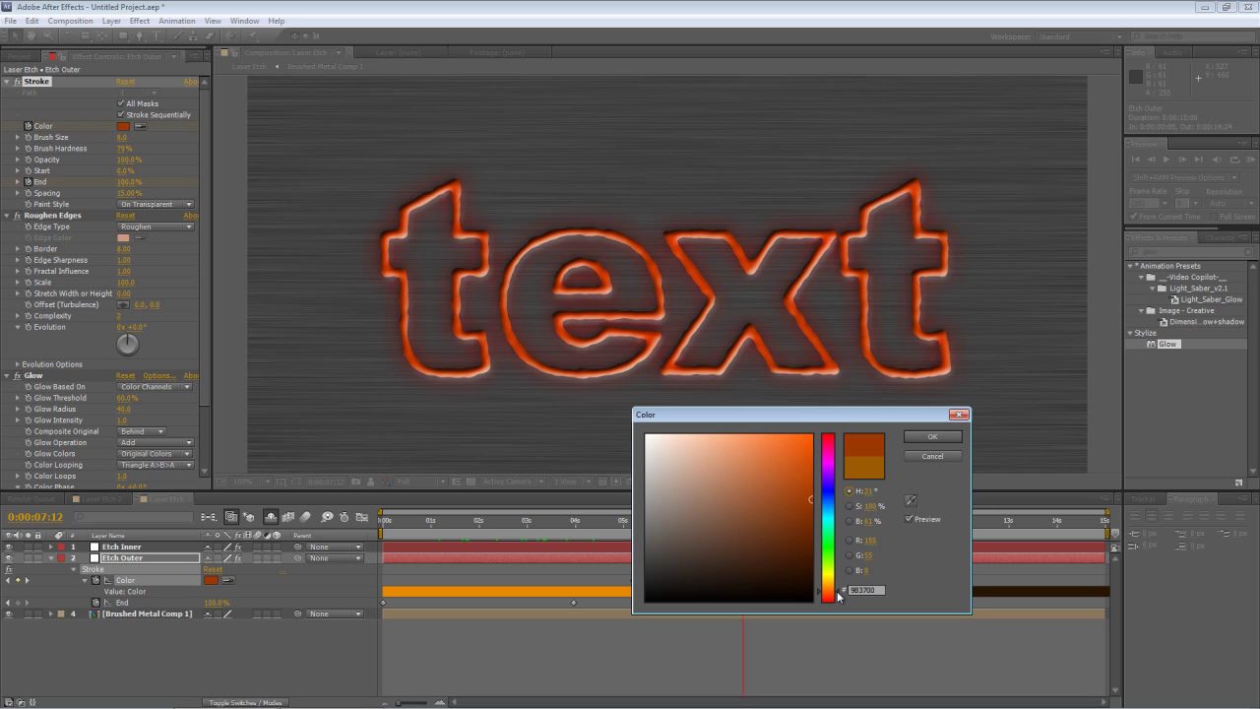
{"action": "left_click", "coordinate": [931, 436]}
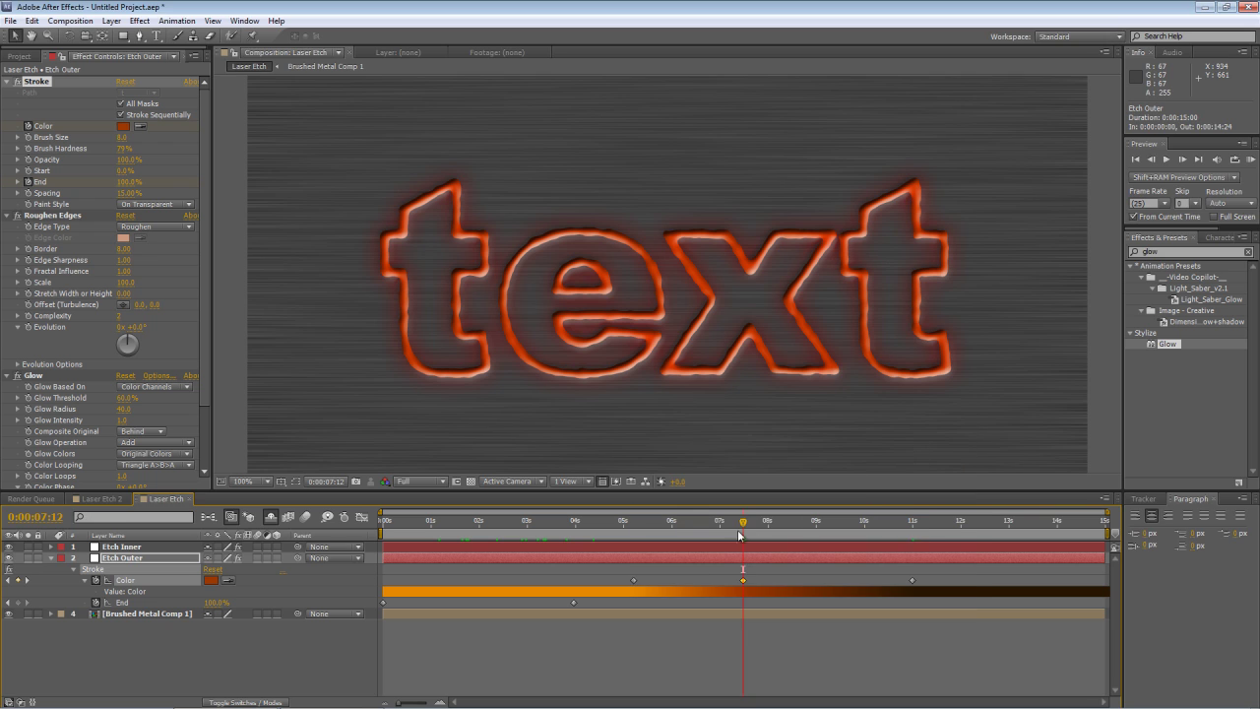
- Add a dark red Stroke Color keyframe around 9:09
{"action": "left_click_drag", "start_coordinate": [748, 525], "coordinate": [834, 537]}
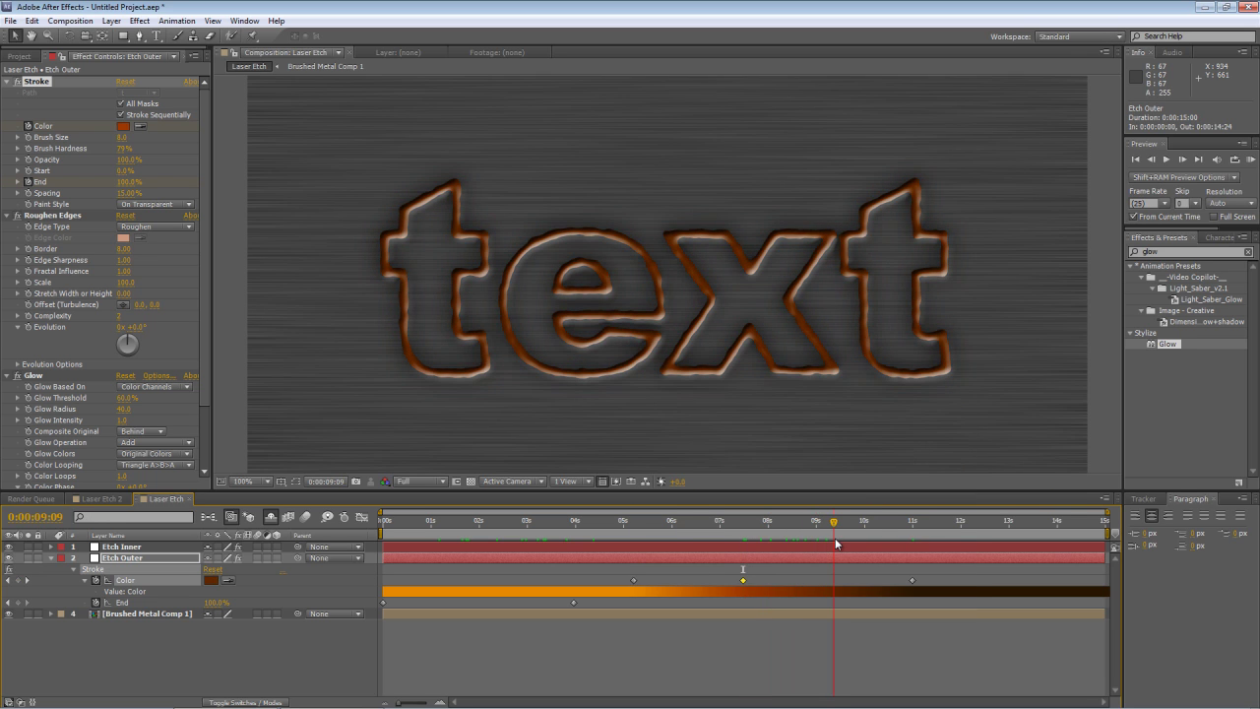
{"action": "left_click", "coordinate": [839, 591]}
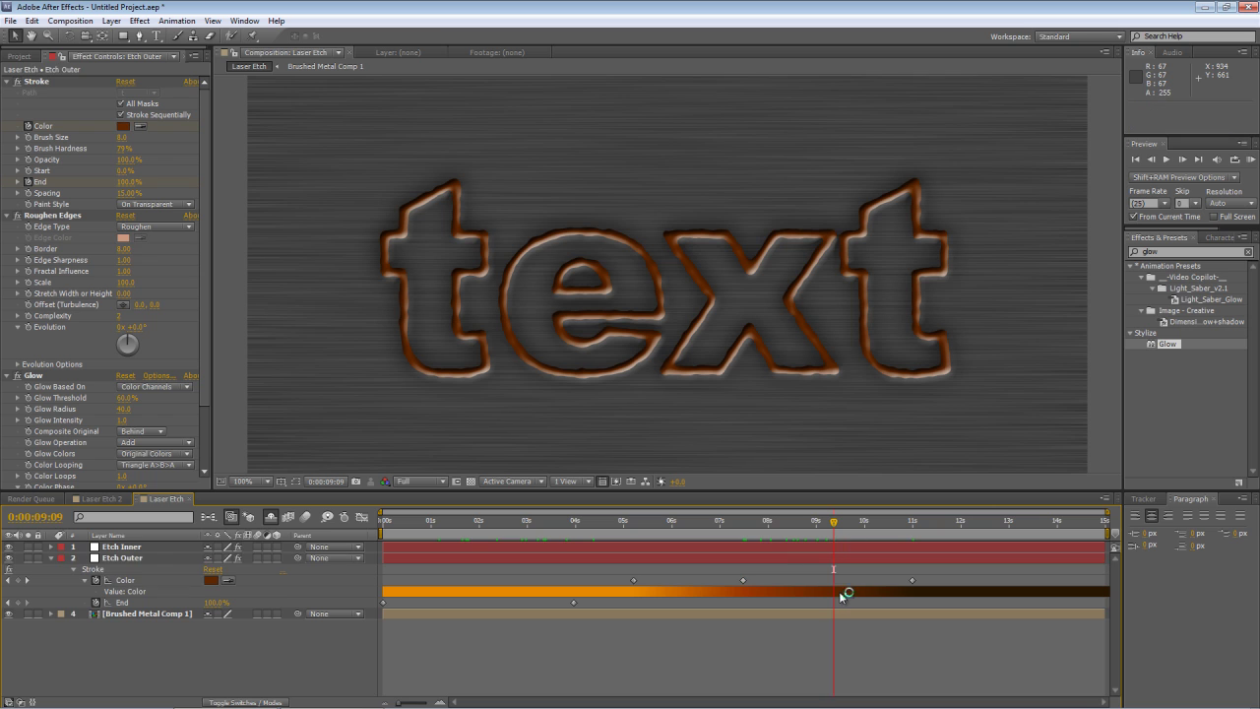
{"action": "left_click", "coordinate": [213, 581]}
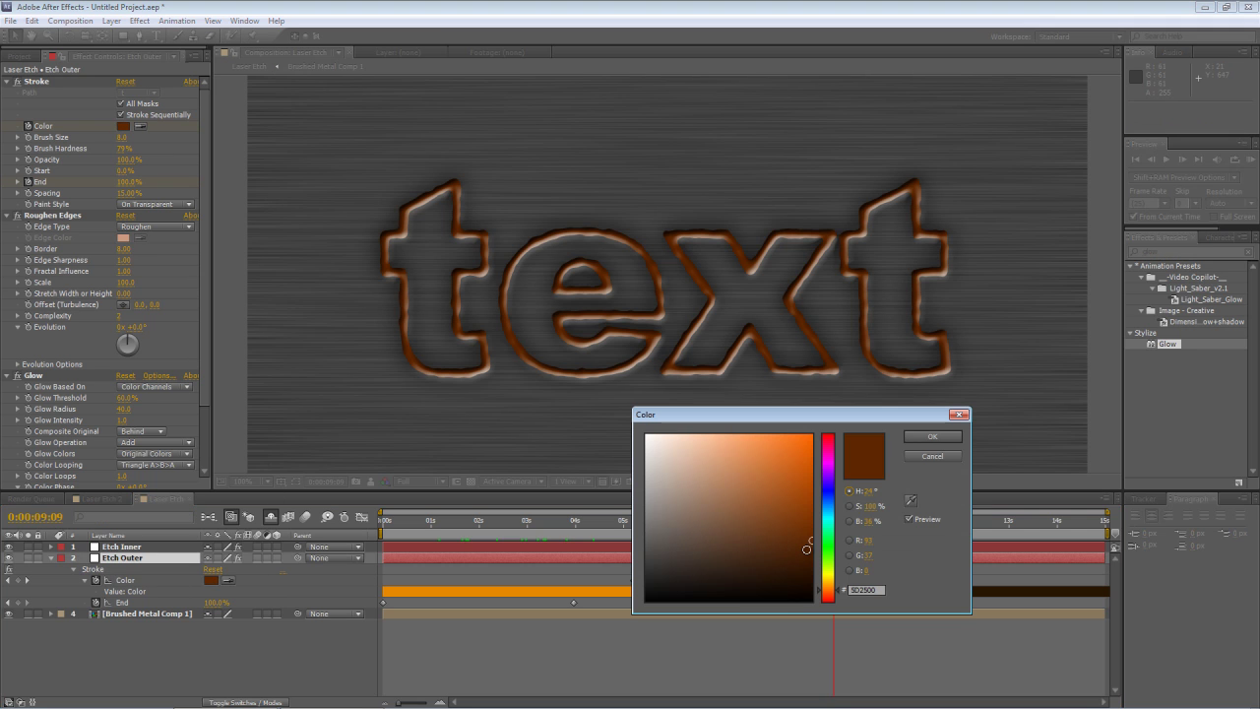
{"action": "left_click_drag", "start_coordinate": [810, 542], "coordinate": [810, 553]}
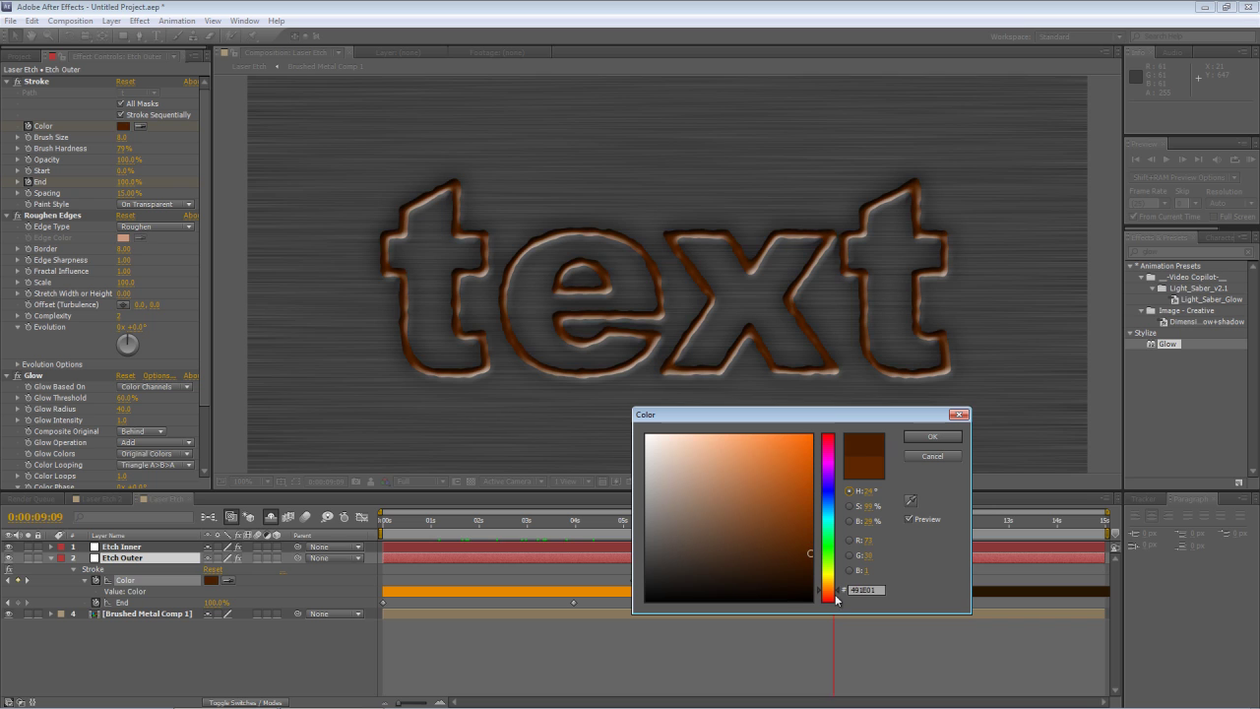
{"action": "left_click_drag", "start_coordinate": [838, 594], "coordinate": [840, 599]}
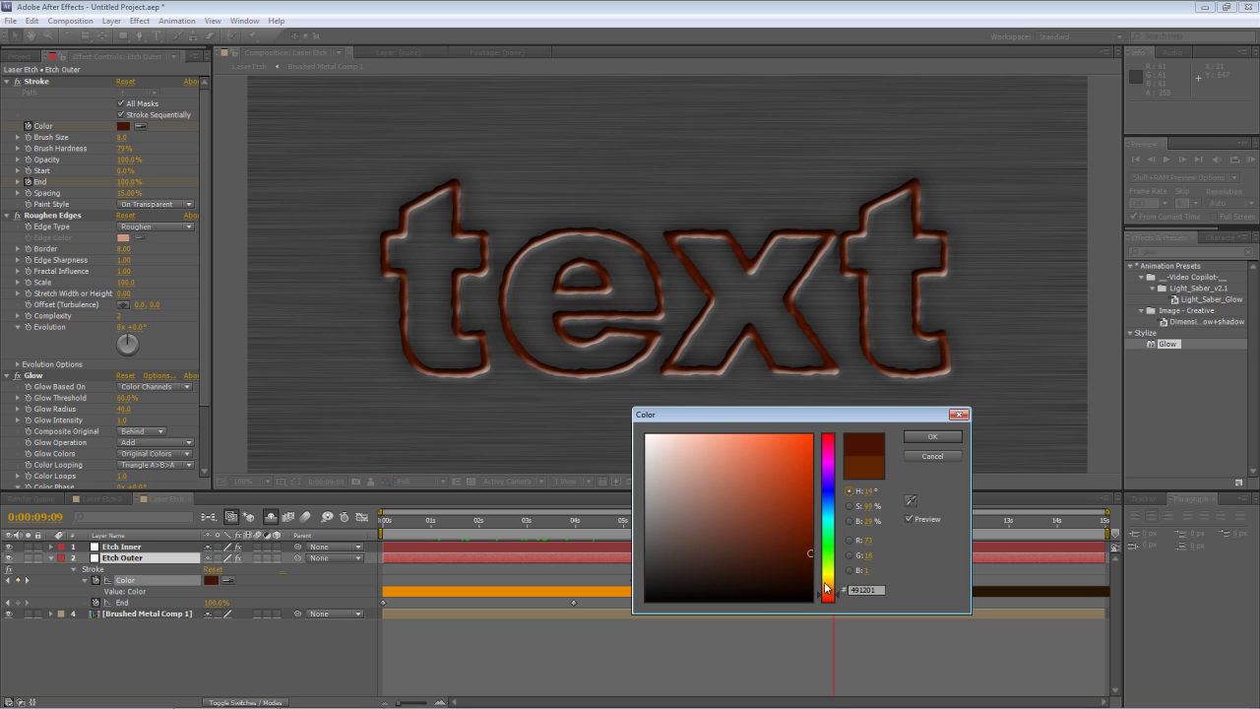
{"action": "left_click", "coordinate": [953, 437]}
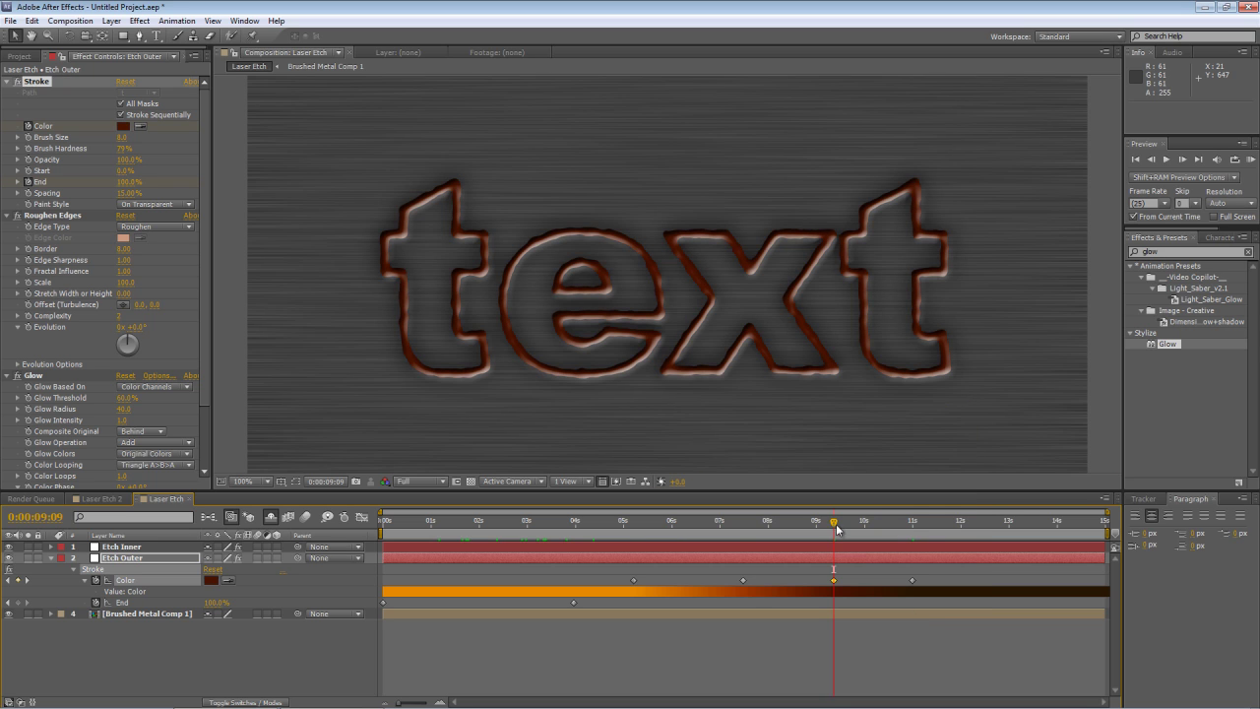
- Change the 11-second stroke colour keyframe to black
{"action": "left_click", "coordinate": [911, 579]}
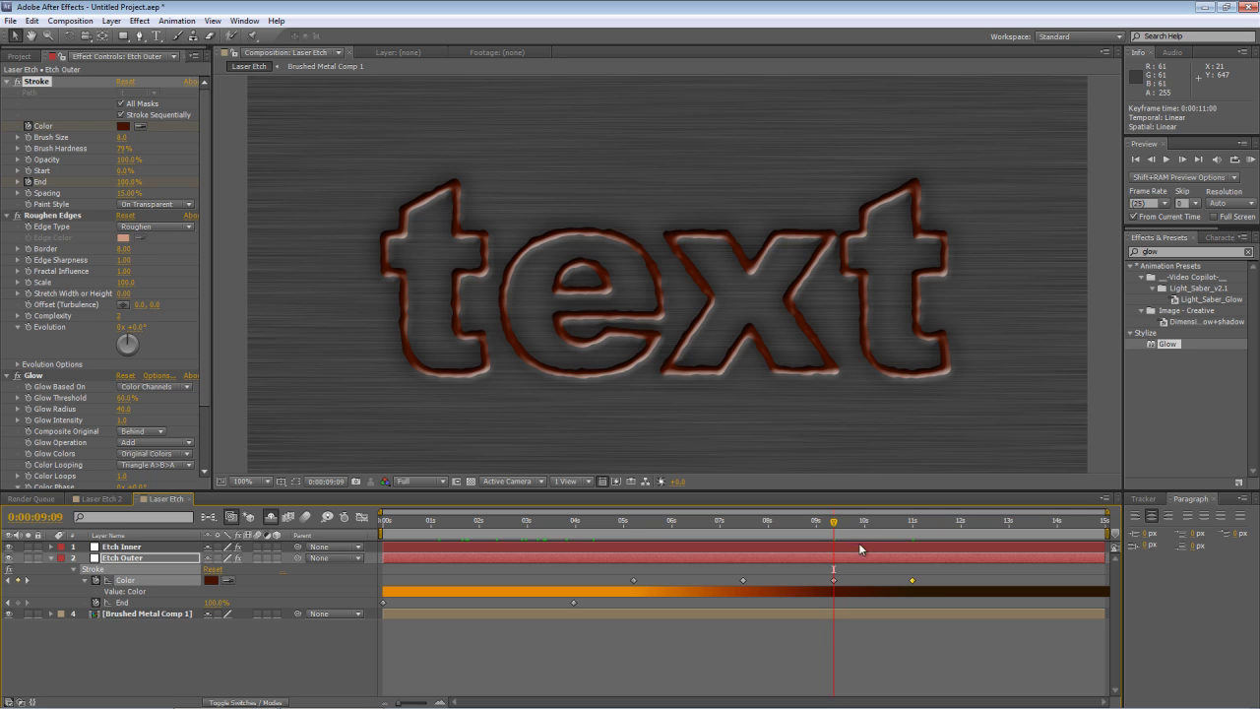
{"action": "left_click_drag", "start_coordinate": [836, 522], "coordinate": [912, 531]}
{"action": "double_click", "coordinate": [912, 580]}
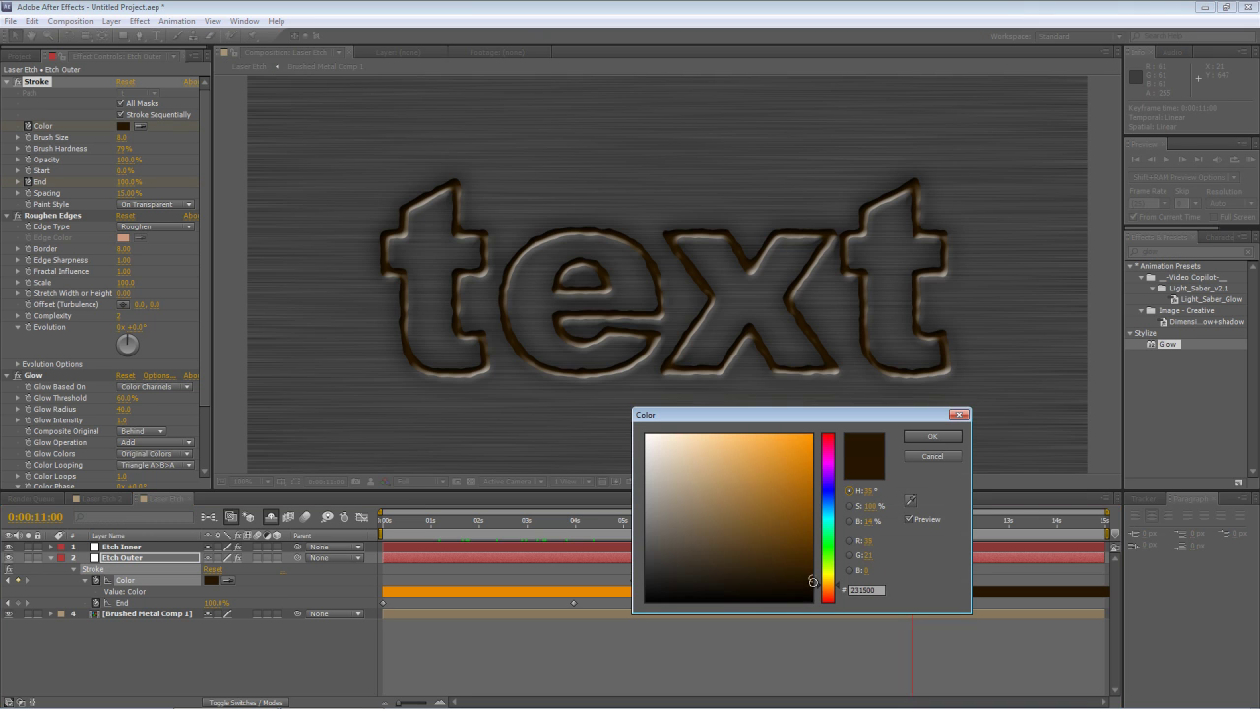
{"action": "left_click", "coordinate": [815, 601]}
{"action": "left_click", "coordinate": [930, 441]}
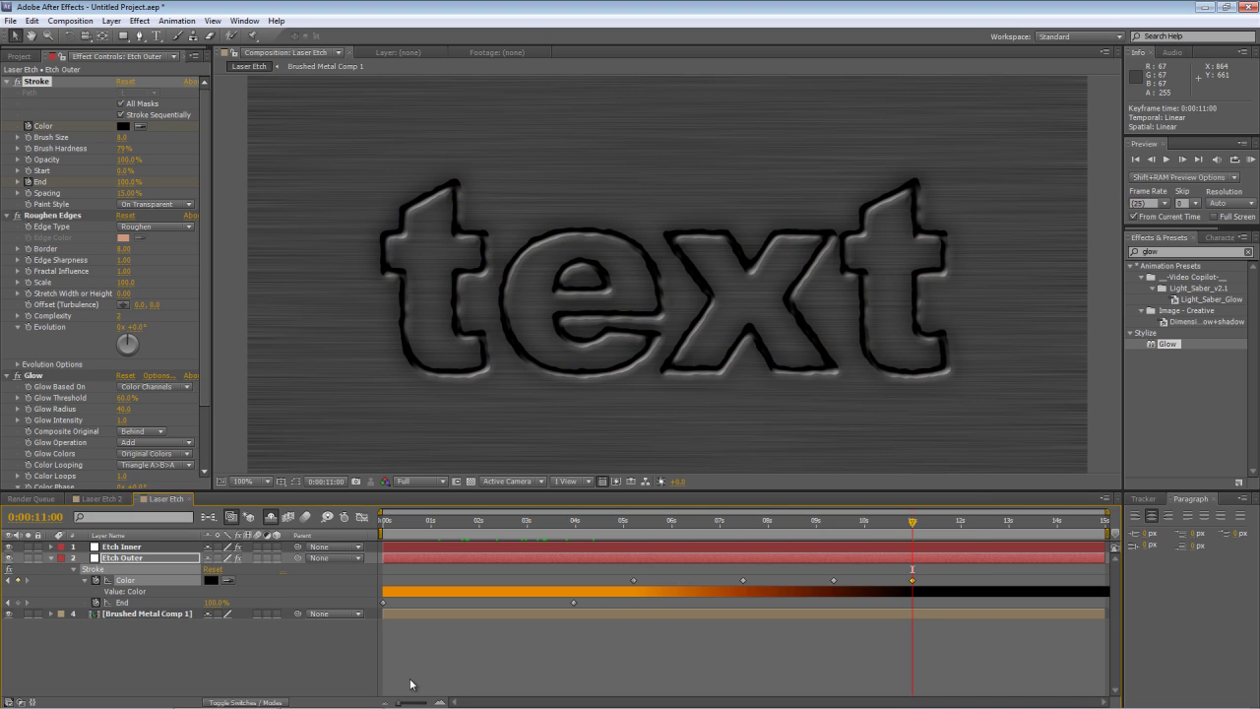
{"action": "mouse_move", "coordinate": [557, 522]}
{"action": "left_mouse_down"}
{"action": "mouse_move", "coordinate": [903, 575]}
{"action": "mouse_move", "coordinate": [558, 580]}
{"action": "mouse_move", "coordinate": [754, 580]}
{"action": "left_mouse_up"}
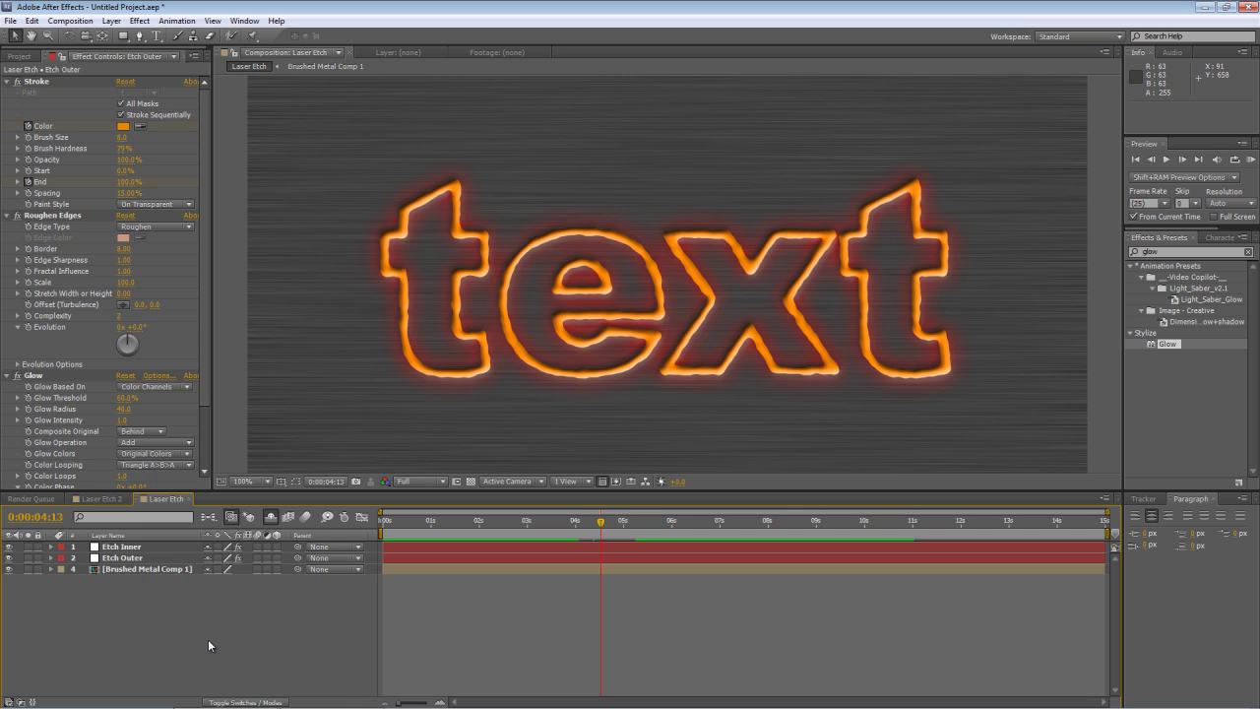
- Create a new solid layer named Laser Beam in the Laser Etch comp
{"action": "right_click", "coordinate": [180, 618]}
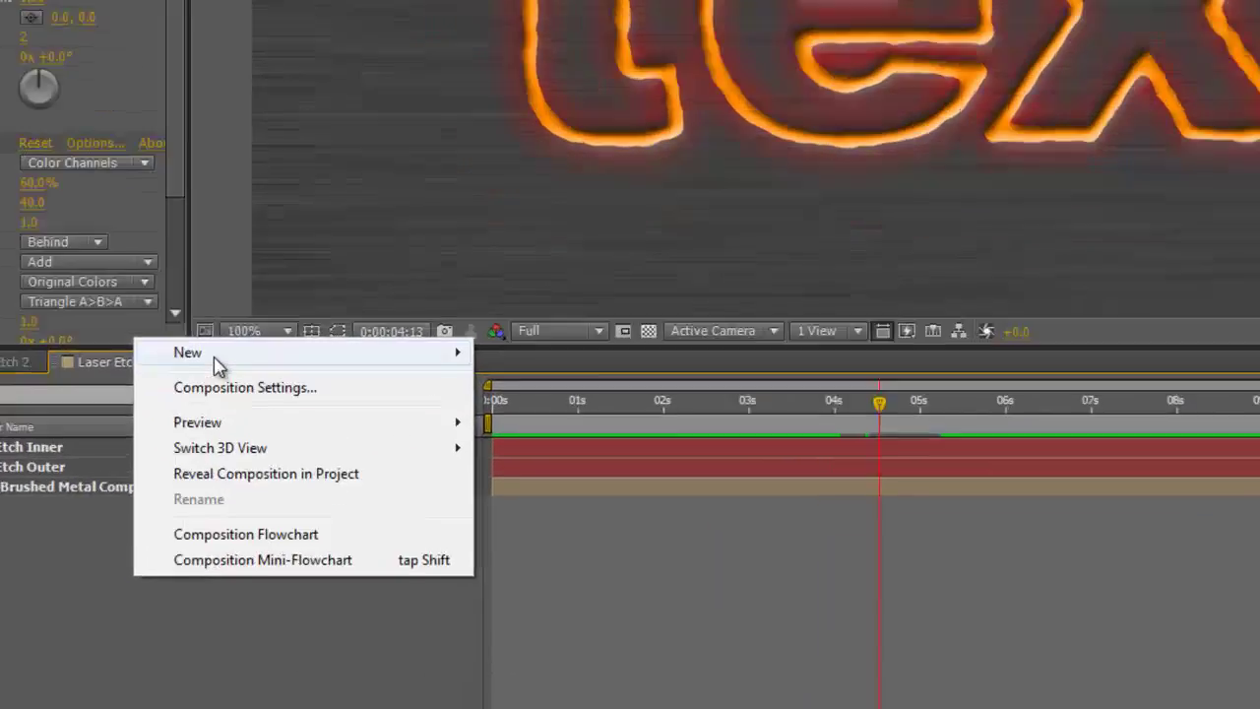
{"action": "mouse_move", "coordinate": [316, 491]}
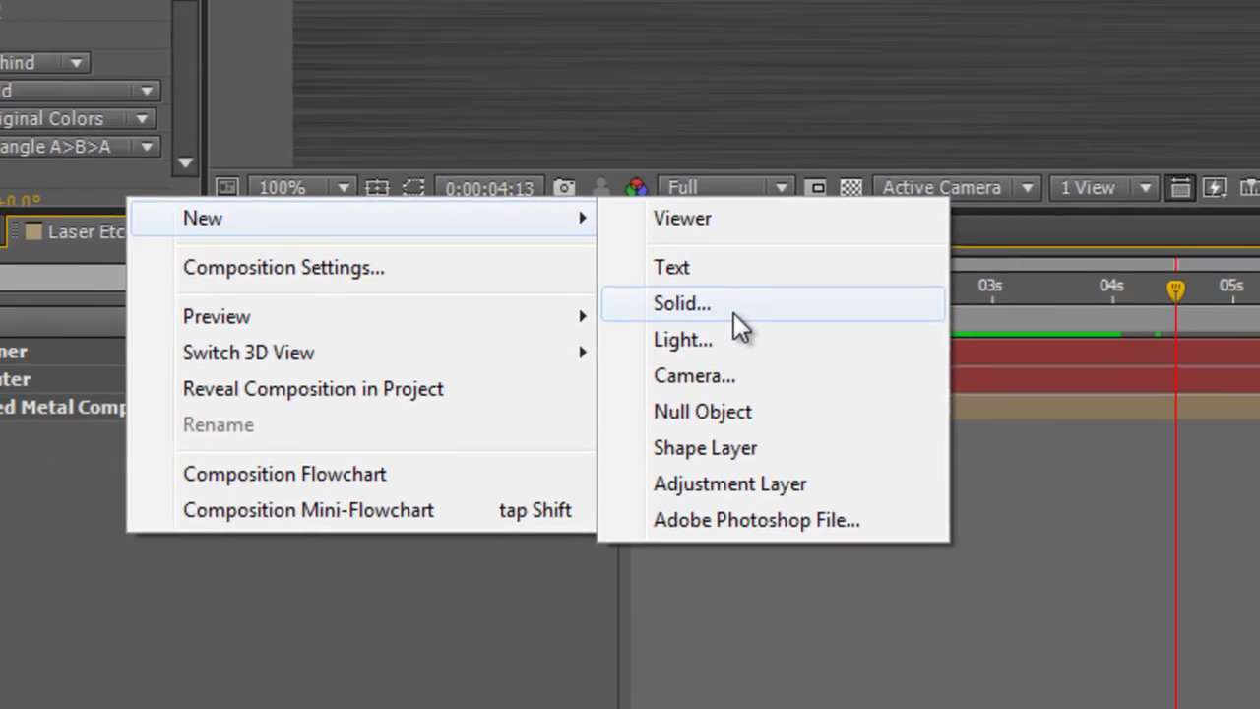
{"action": "left_click", "coordinate": [746, 270]}
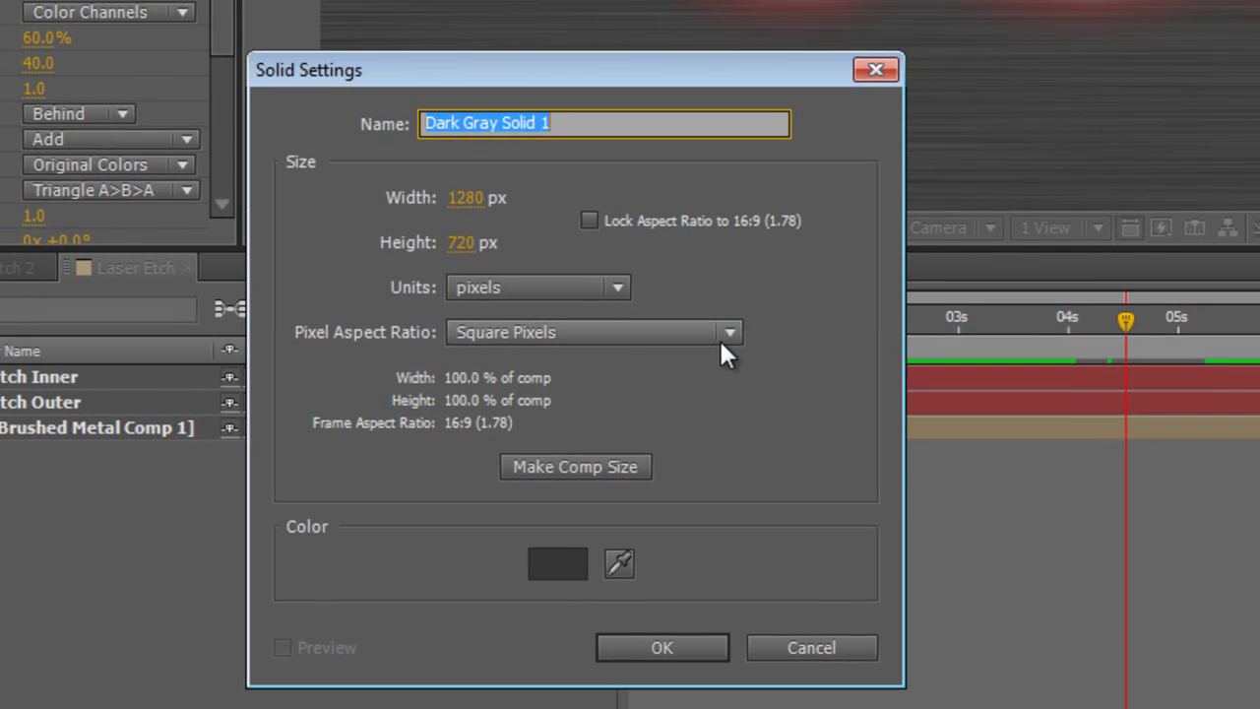
{"action": "type", "text": "Laser Bea"}
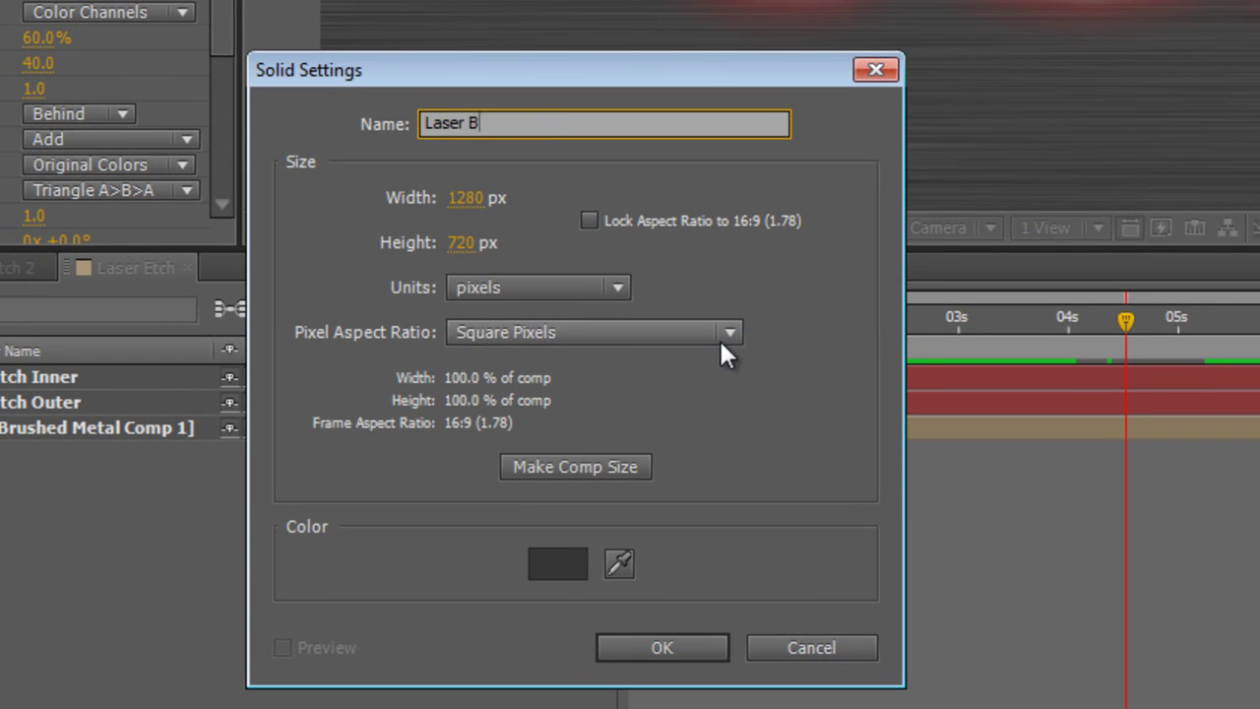
{"action": "type", "text": "m"}
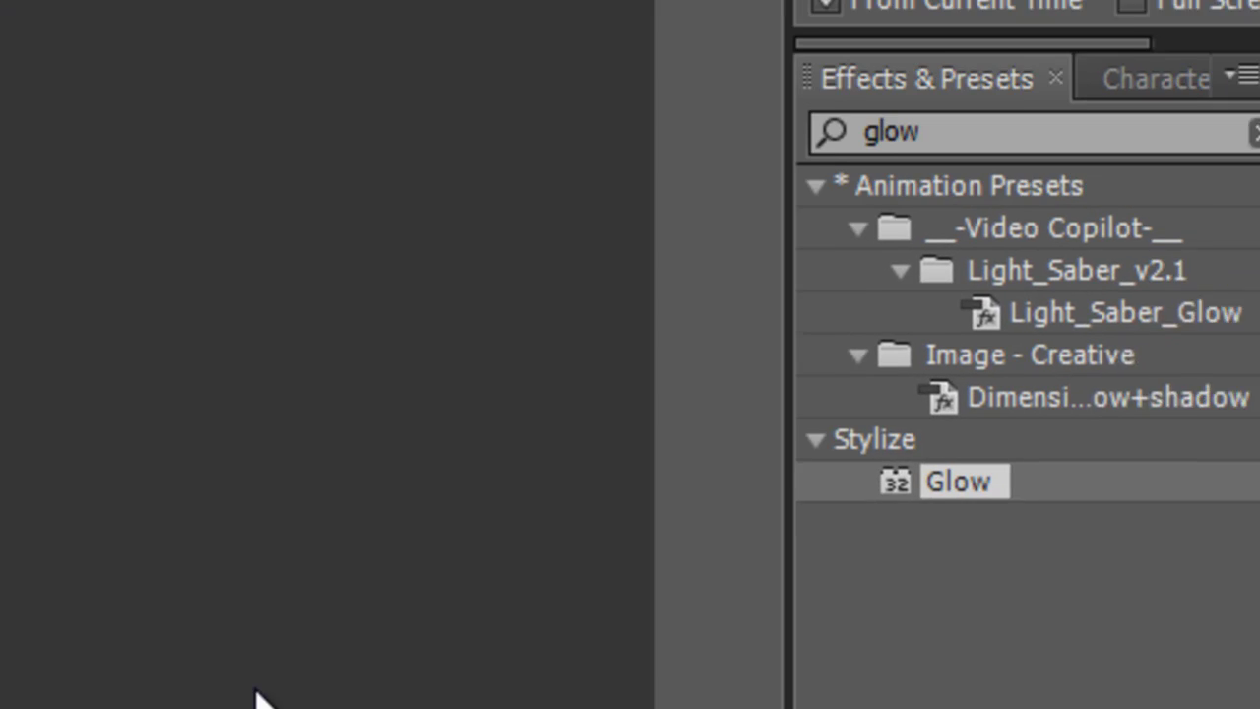
- Search Effects & Presets for 'beam' and apply the Beam effect to Laser Beam
{"action": "left_click", "coordinate": [930, 148]}
{"action": "type", "text": "b"}
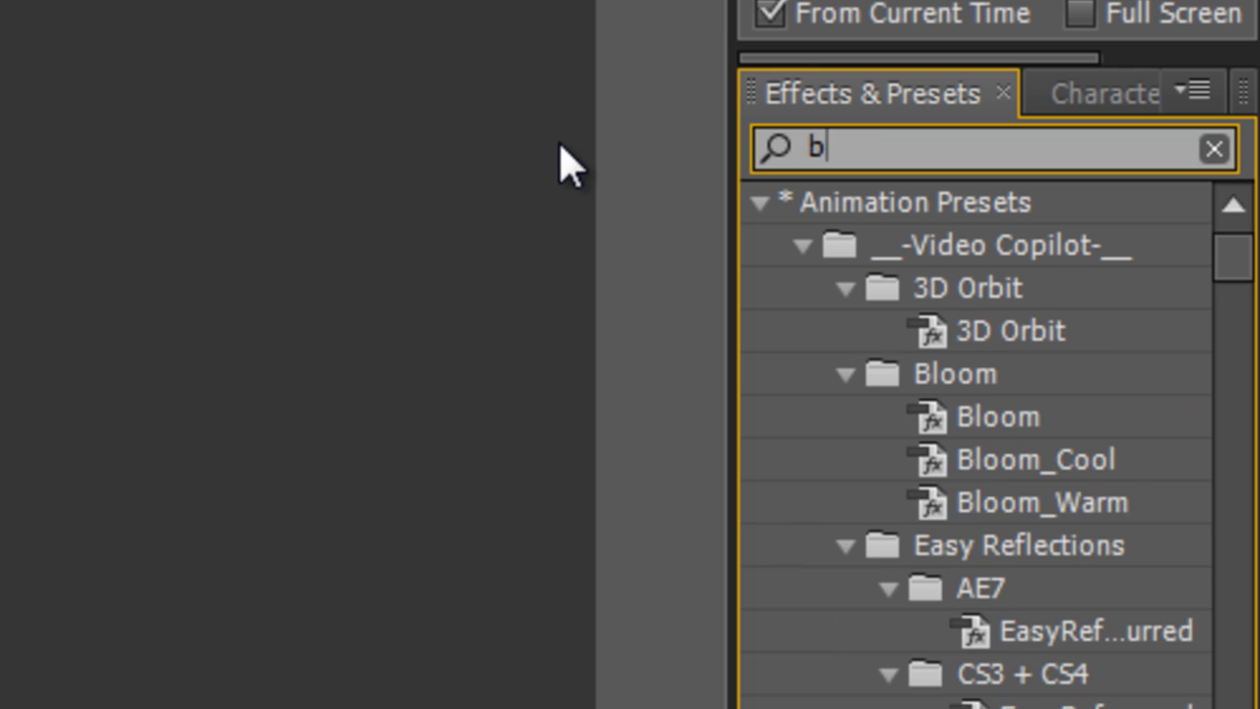
{"action": "type", "text": "eam"}
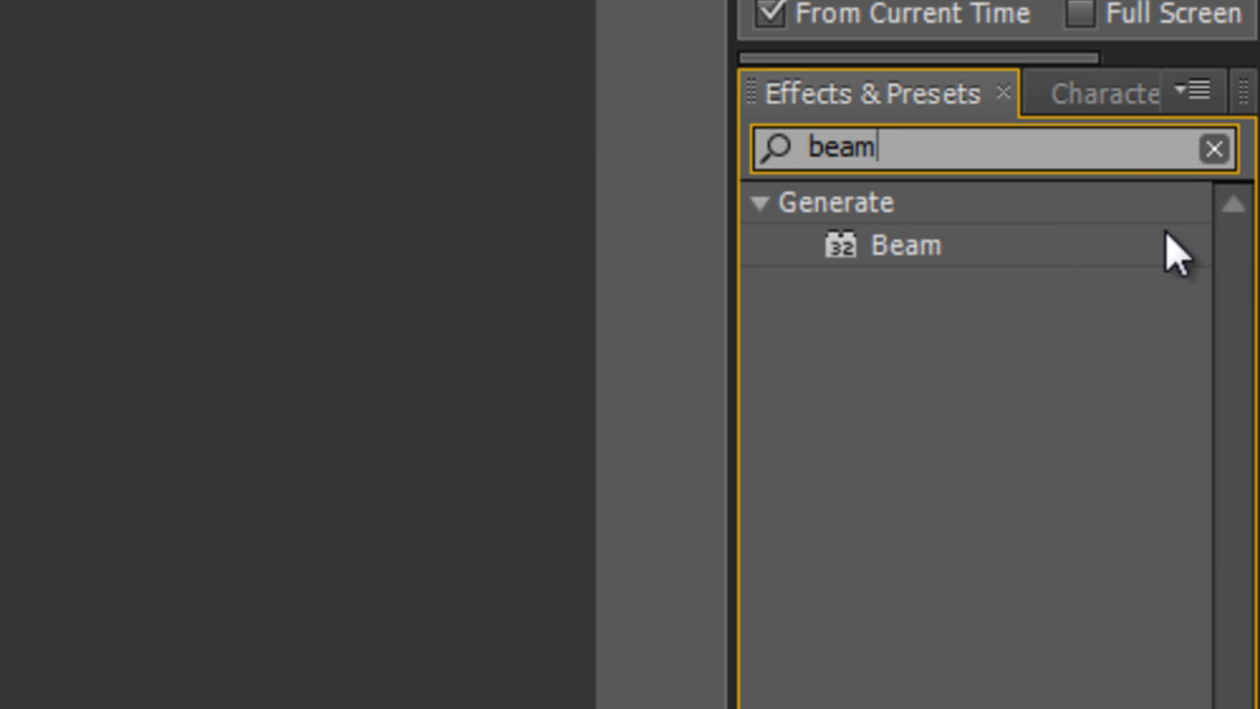
{"action": "left_click_drag", "start_coordinate": [898, 262], "coordinate": [897, 262]}
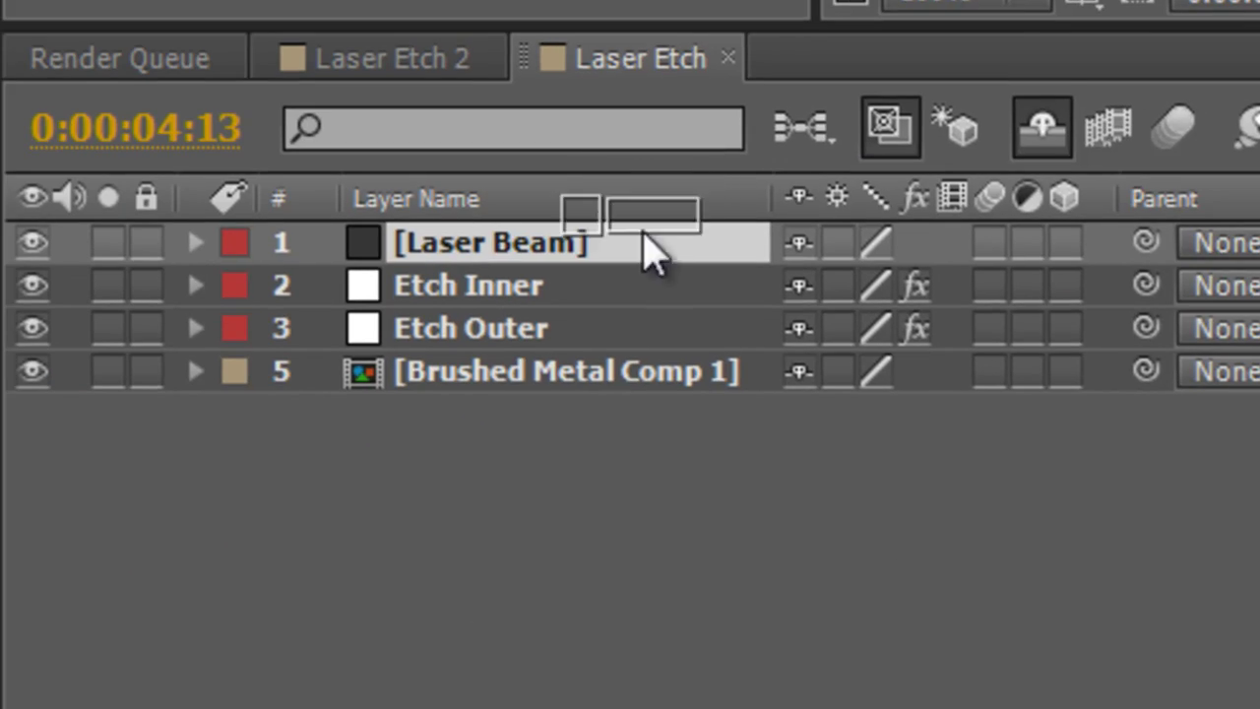
{"action": "left_click_drag", "start_coordinate": [643, 231], "coordinate": [632, 259]}
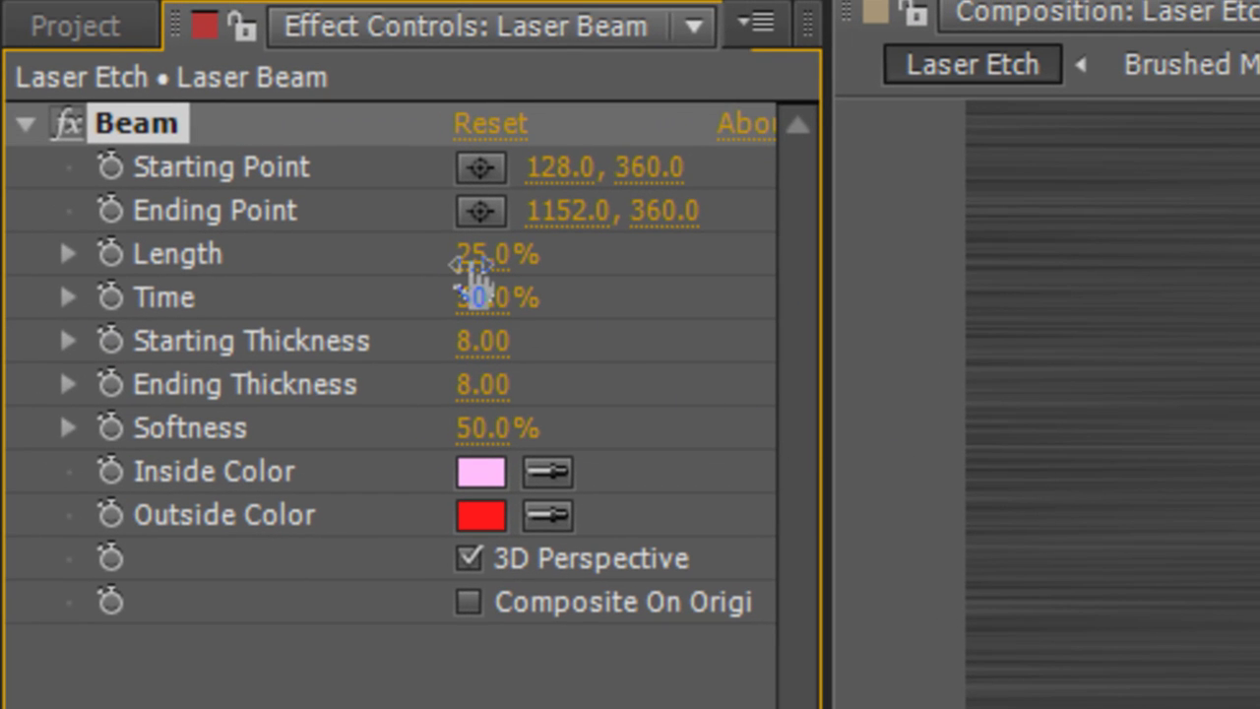
- Raise the beam Length from 25% to 100% and set the Outside Color to bright red F00000
{"action": "left_click_drag", "start_coordinate": [473, 264], "coordinate": [734, 256]}
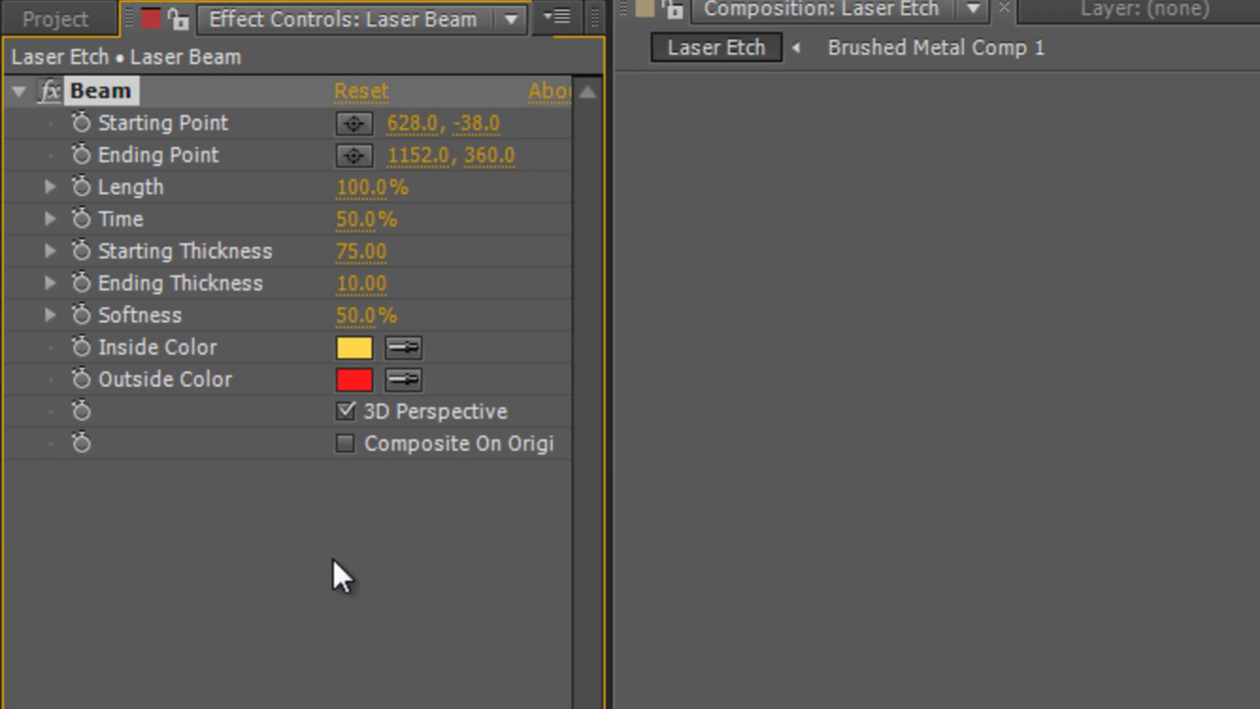
{"action": "left_click", "coordinate": [354, 379]}
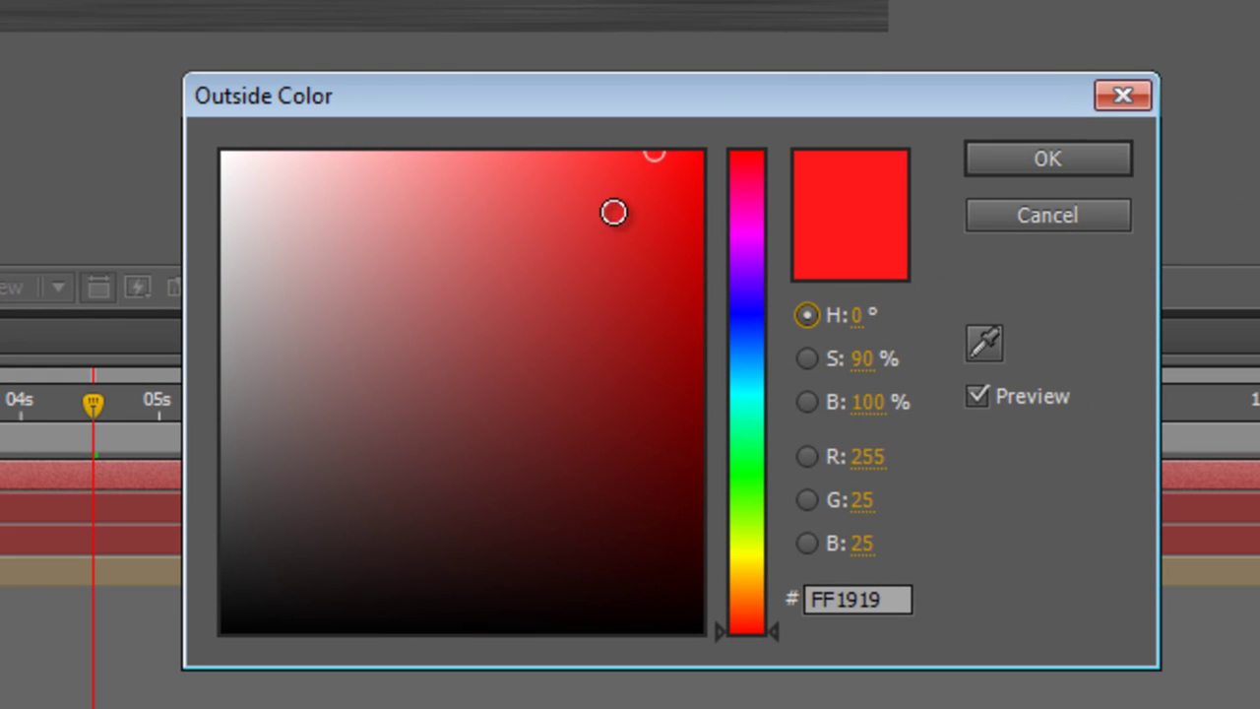
{"action": "left_click_drag", "start_coordinate": [846, 346], "coordinate": [964, 415]}
{"action": "left_click_drag", "start_coordinate": [730, 263], "coordinate": [737, 177]}
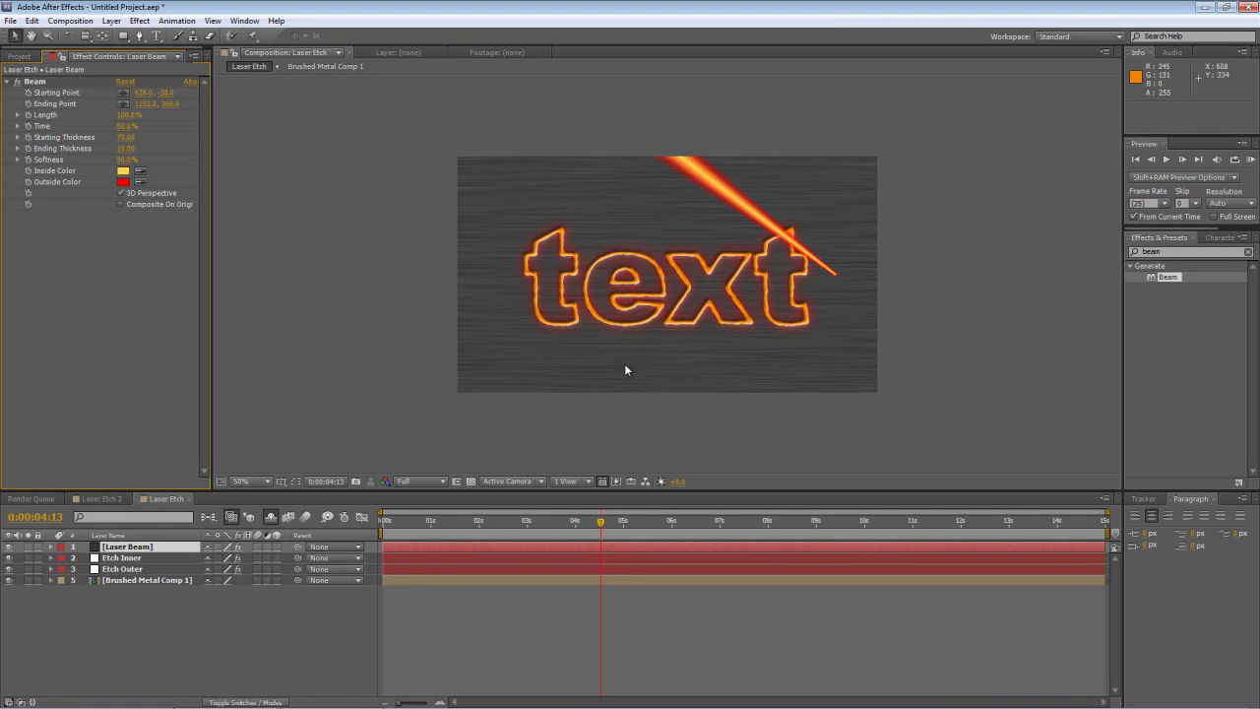
- At frame 0, place the beam's Ending Point at 618, -28 beside its start and keyframe it
{"action": "left_click", "coordinate": [407, 522]}
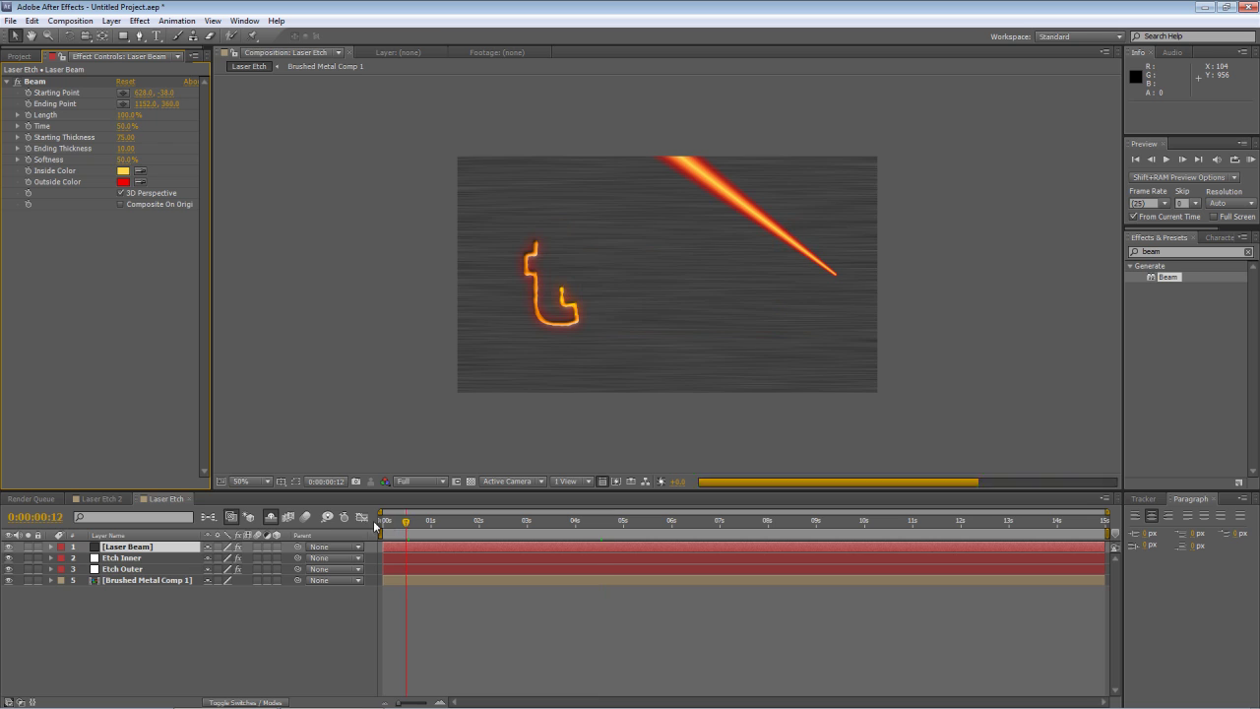
{"action": "left_click_drag", "start_coordinate": [408, 520], "coordinate": [370, 521]}
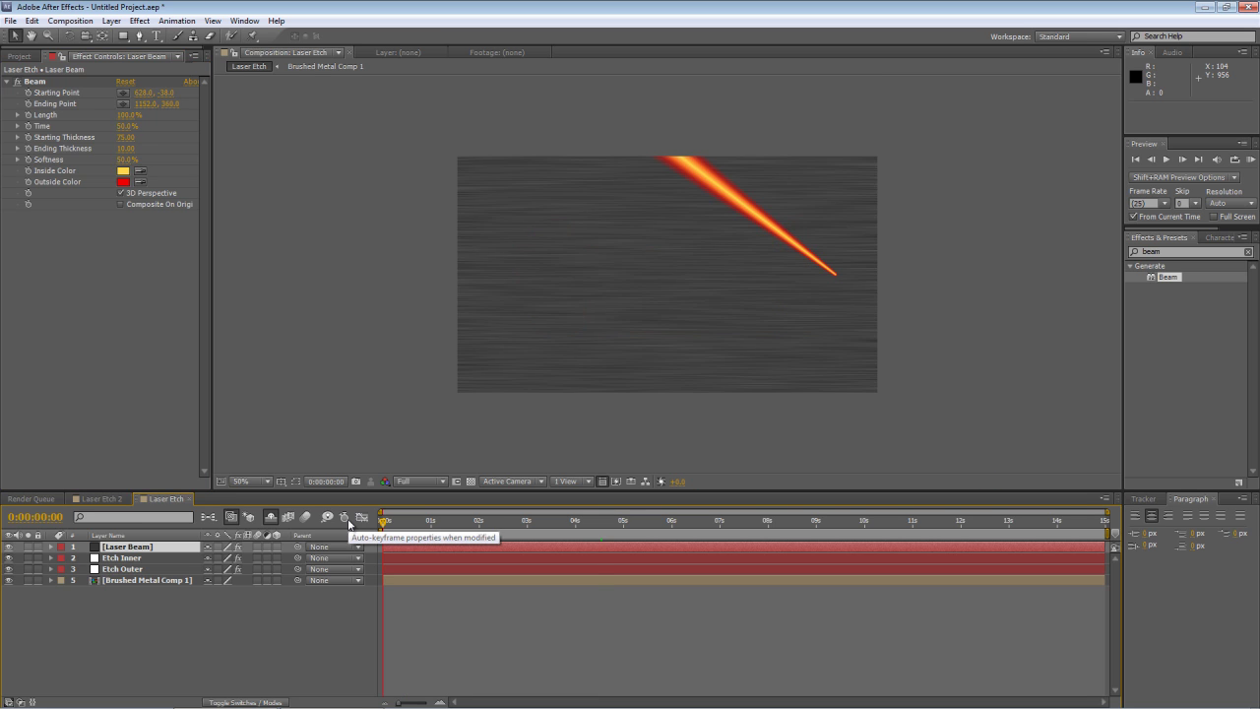
{"action": "left_click", "coordinate": [123, 103]}
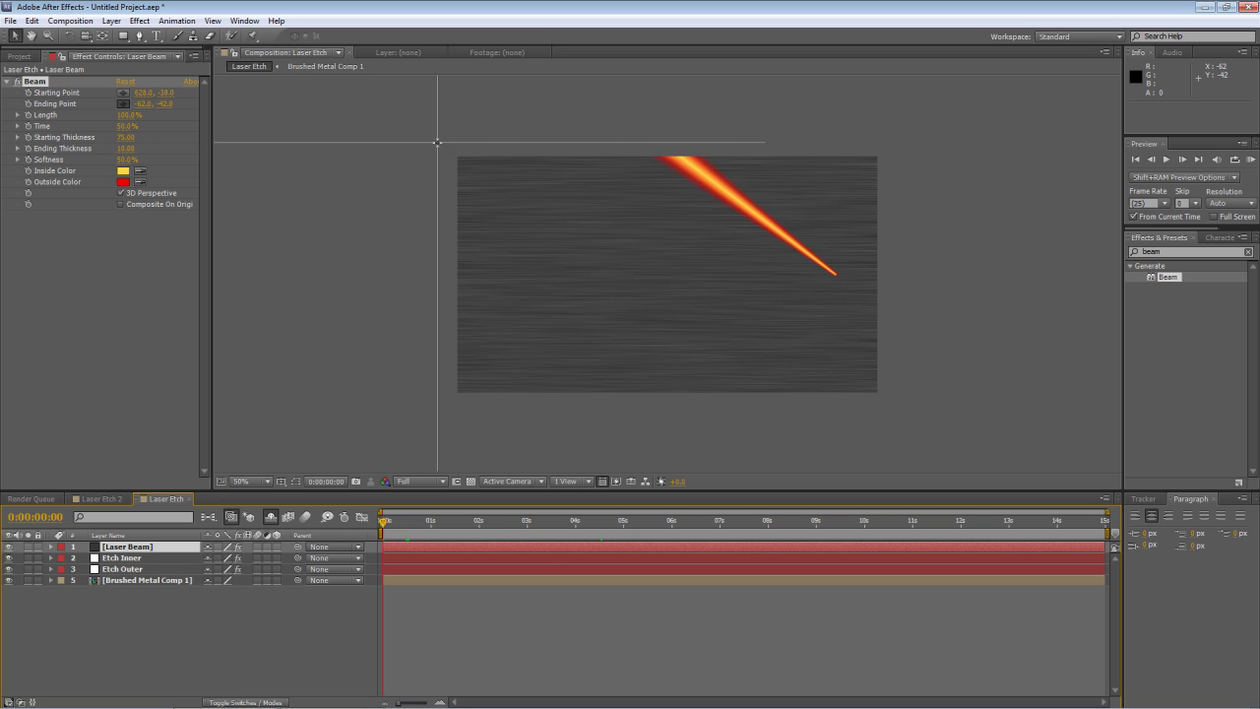
{"action": "left_click", "coordinate": [660, 146]}
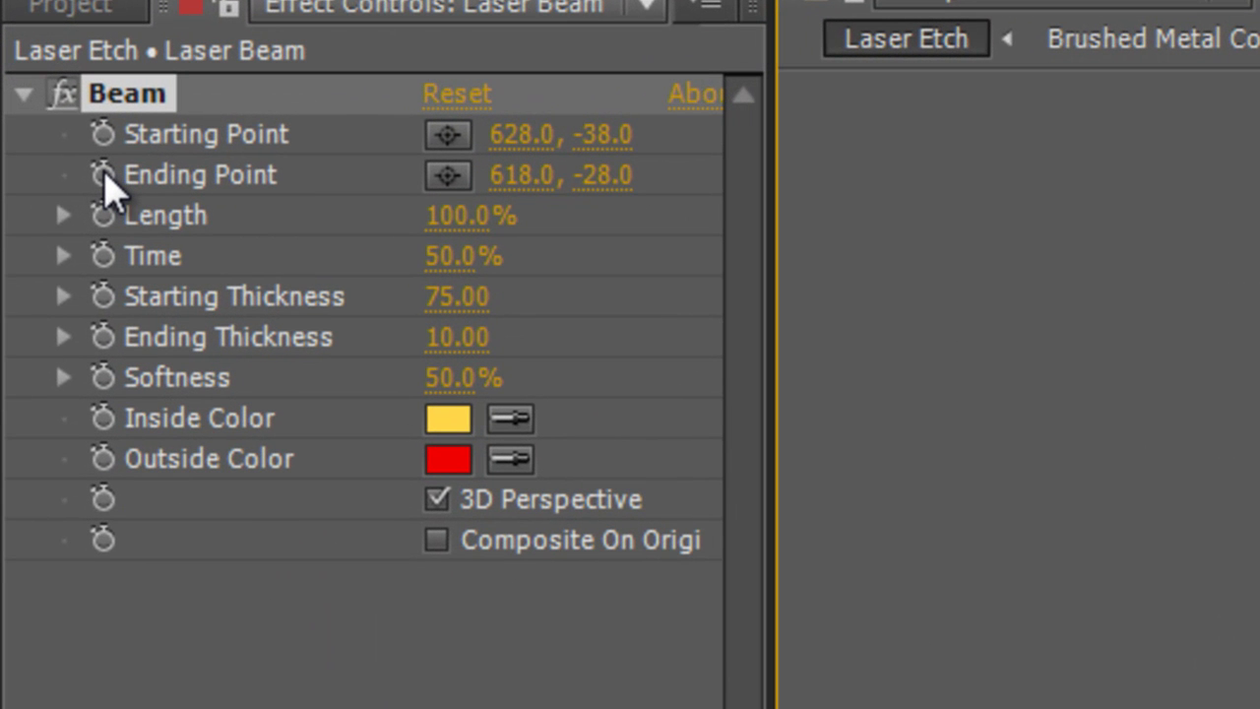
{"action": "left_click", "coordinate": [104, 177]}
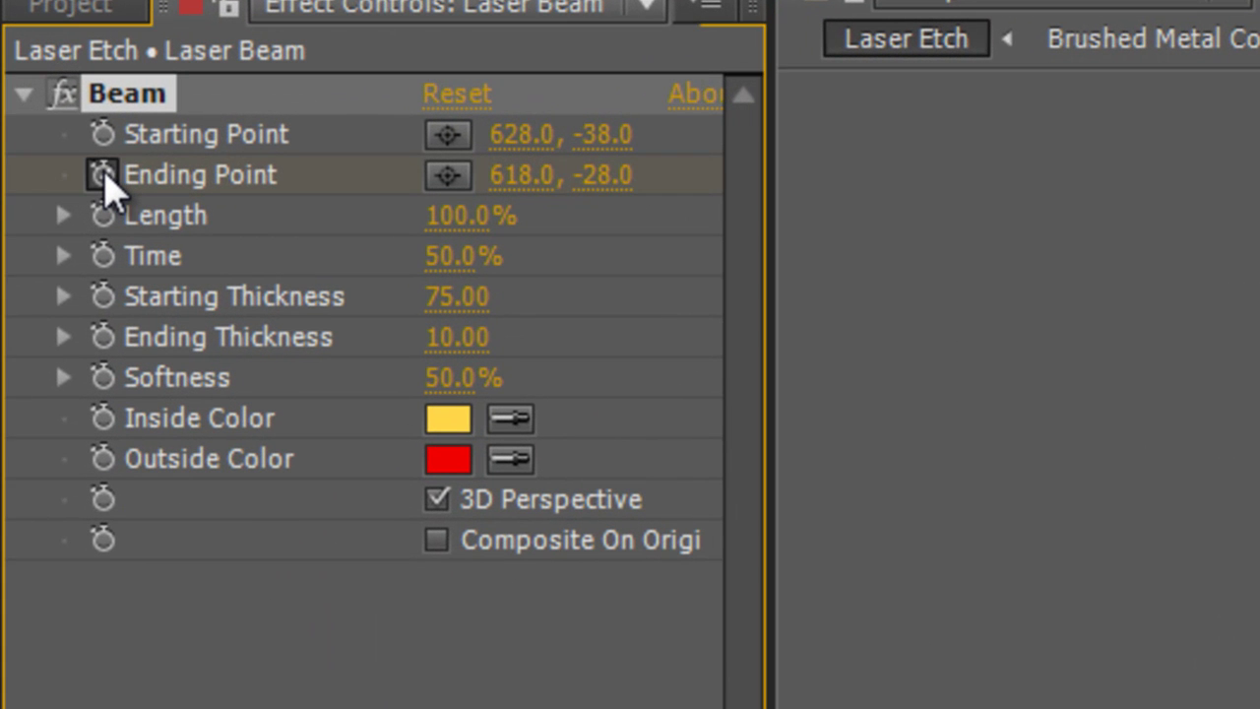
{"action": "left_click", "coordinate": [103, 175]}
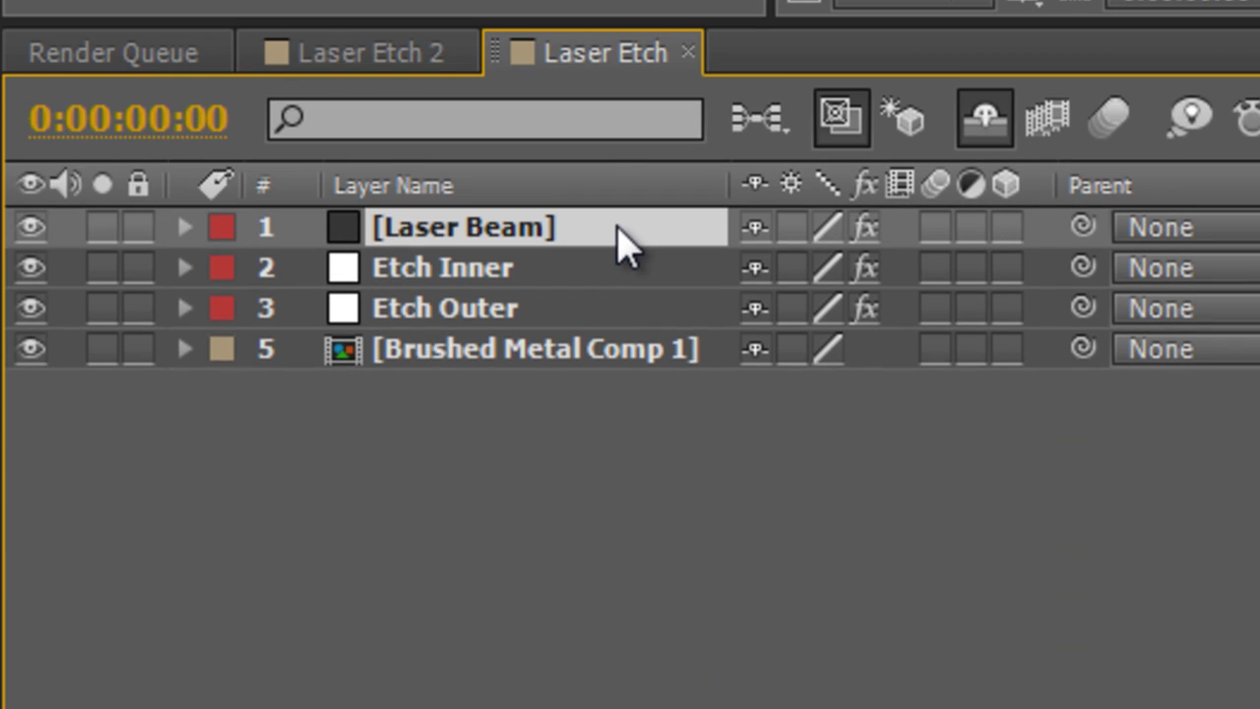
{"action": "key", "text": "u"}
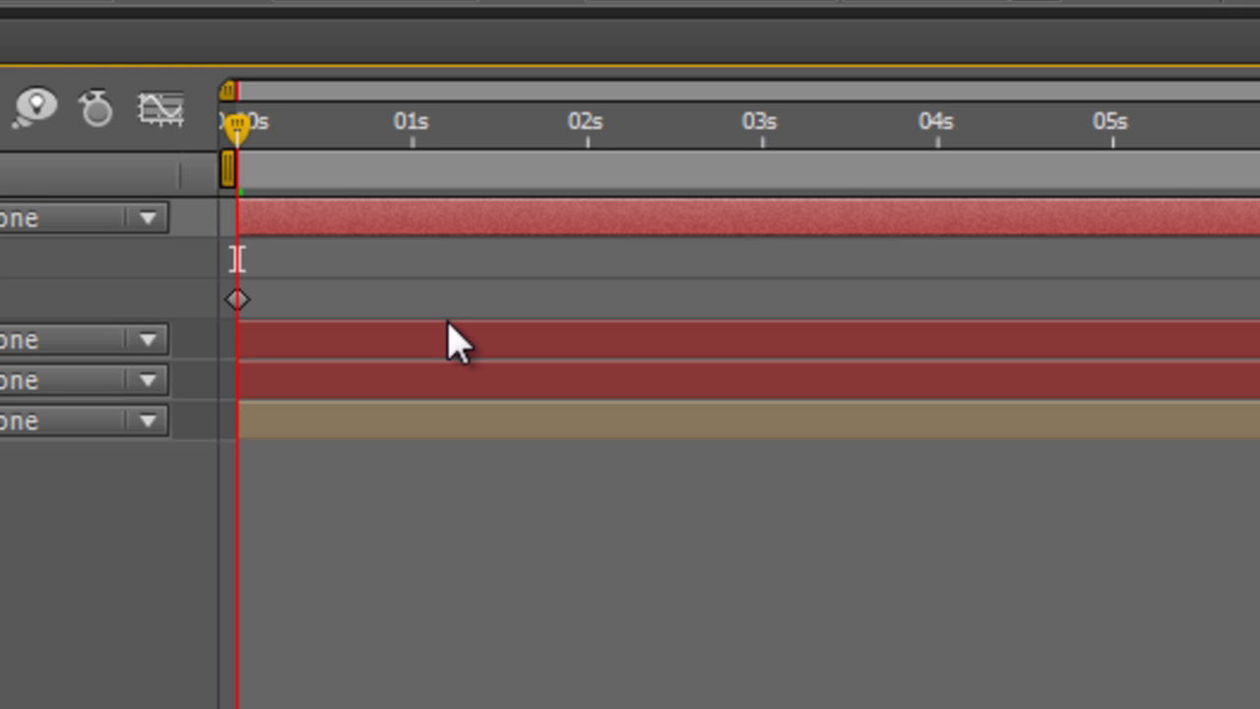
- One frame in, move the beam's Ending Point onto the glowing trail's tip
{"action": "key", "text": "Page_Down"}
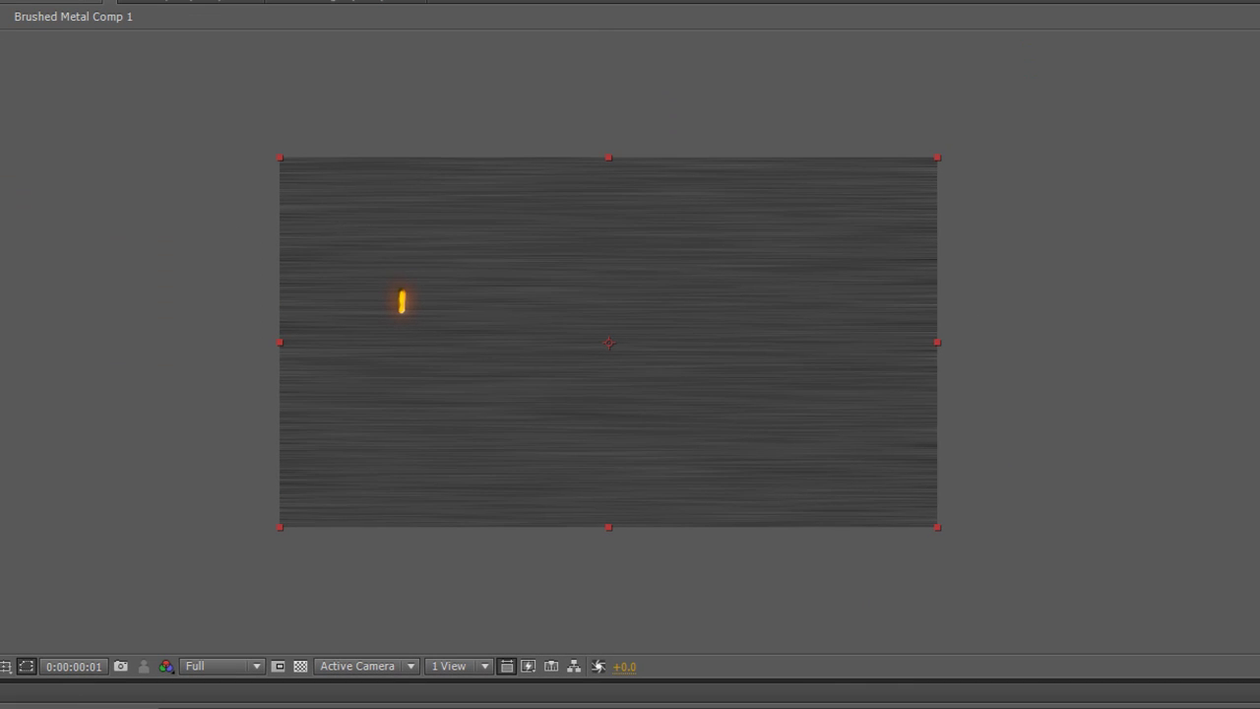
{"action": "left_click", "coordinate": [400, 310]}
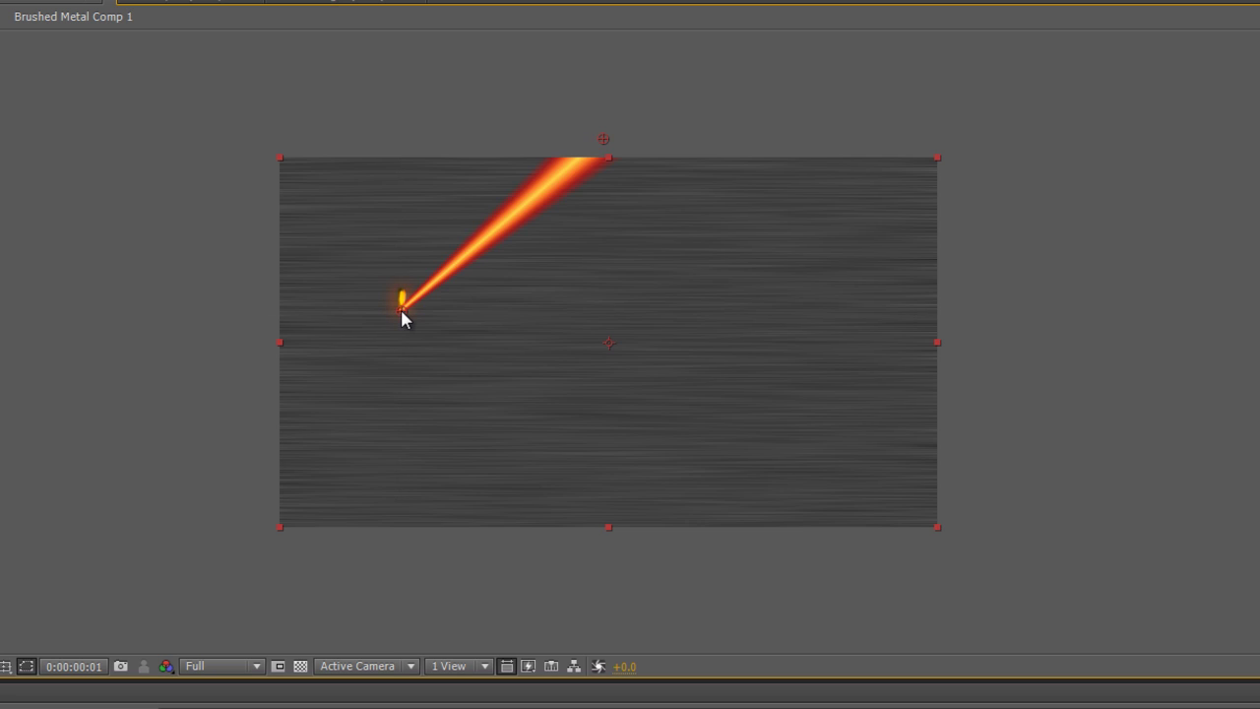
{"action": "scroll", "coordinate": [405, 322], "scroll_direction": "up", "scroll_amount": 5}
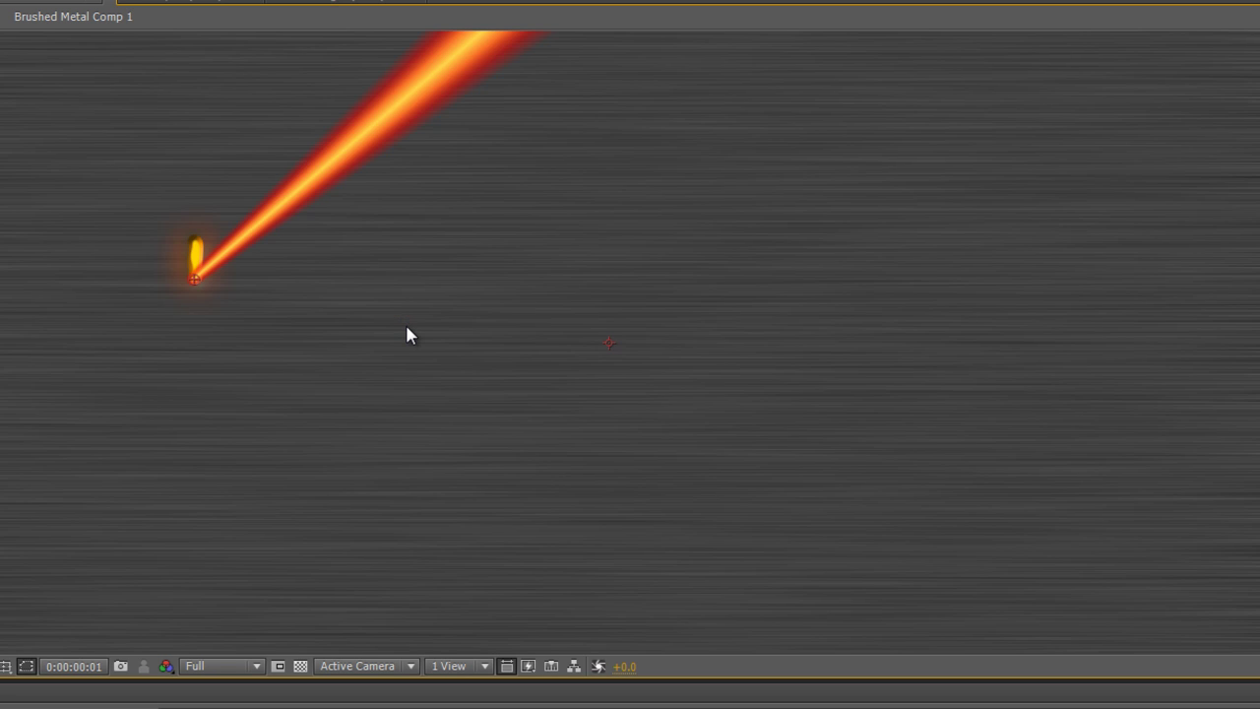
{"action": "left_click_drag", "start_coordinate": [343, 350], "coordinate": [806, 382]}
{"action": "left_click_drag", "start_coordinate": [652, 377], "coordinate": [666, 375]}
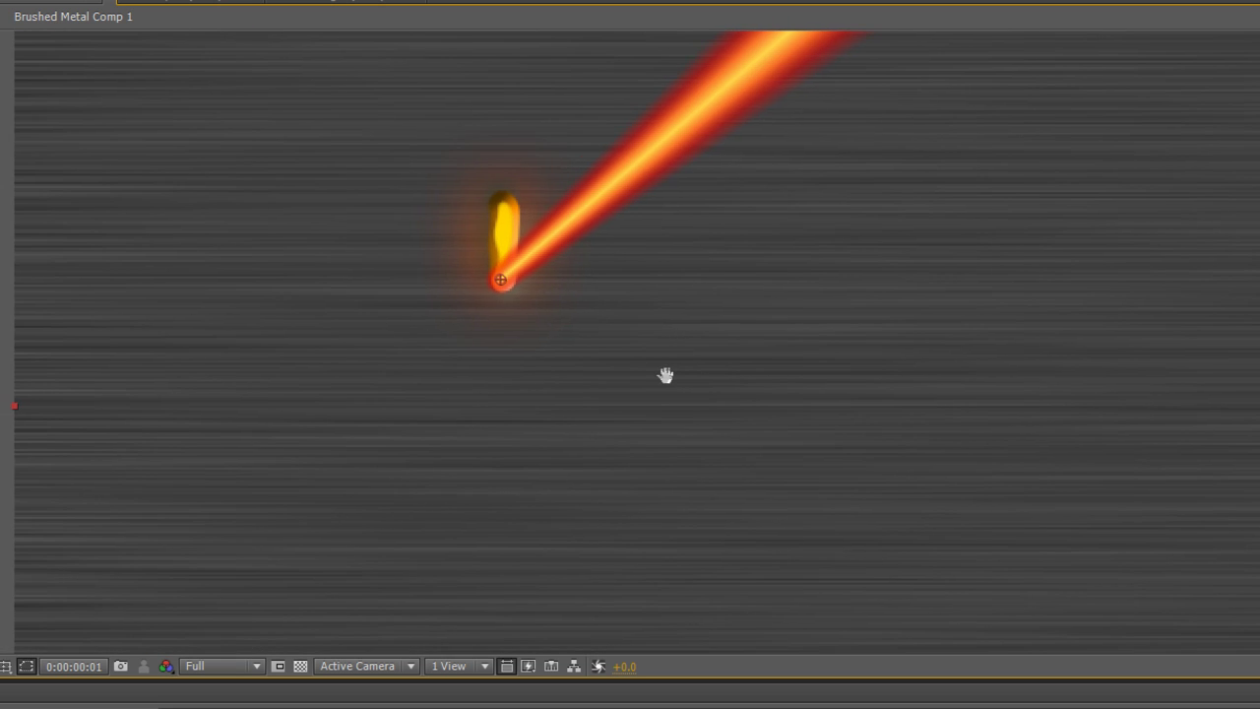
{"action": "left_click_drag", "start_coordinate": [501, 280], "coordinate": [508, 284]}
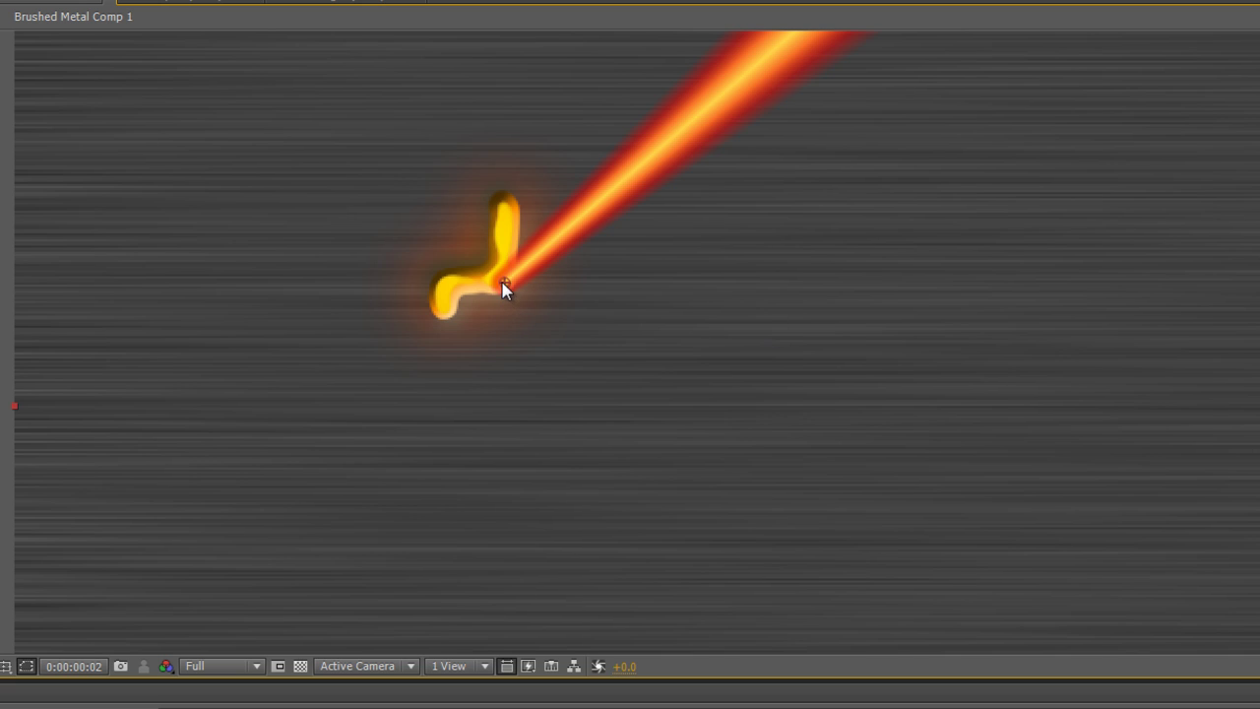
{"action": "left_click_drag", "start_coordinate": [501, 281], "coordinate": [444, 400]}
- Through frames 0:00:00:03 to 0:00:00:08, keep moving the Ending Point onto the trail tip
{"action": "key", "text": "Page_Down"}
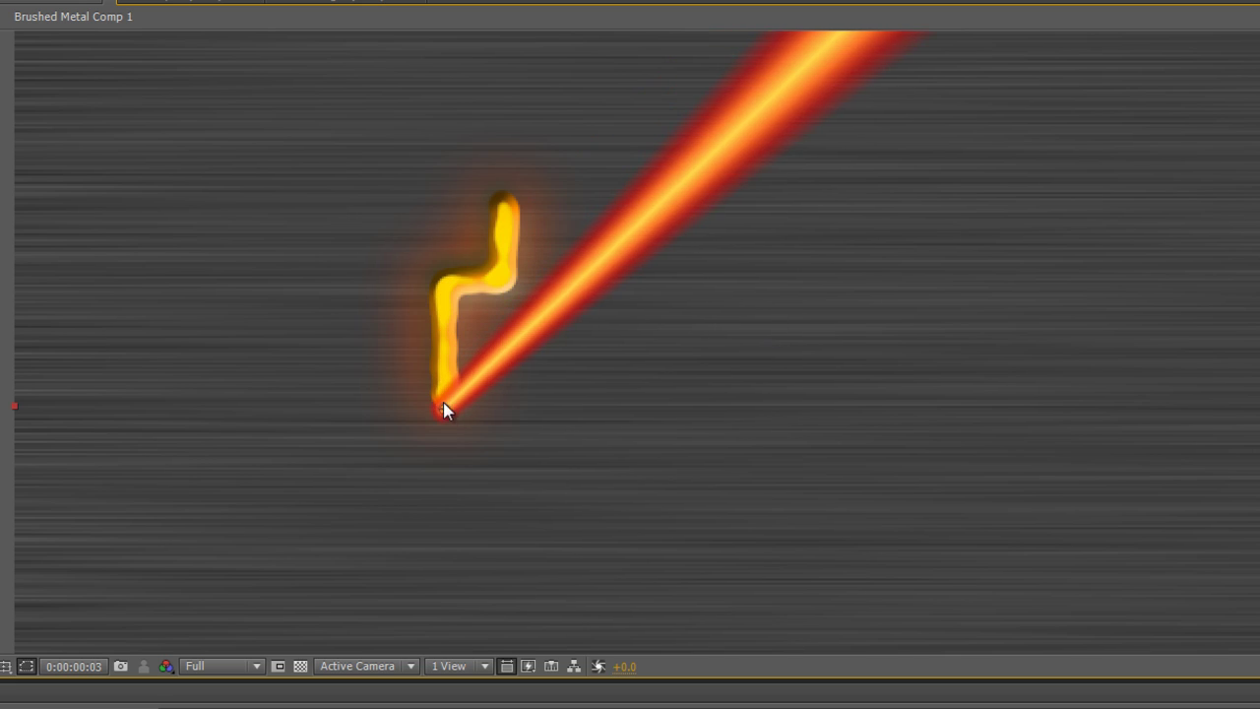
{"action": "key", "text": "Page_Down"}
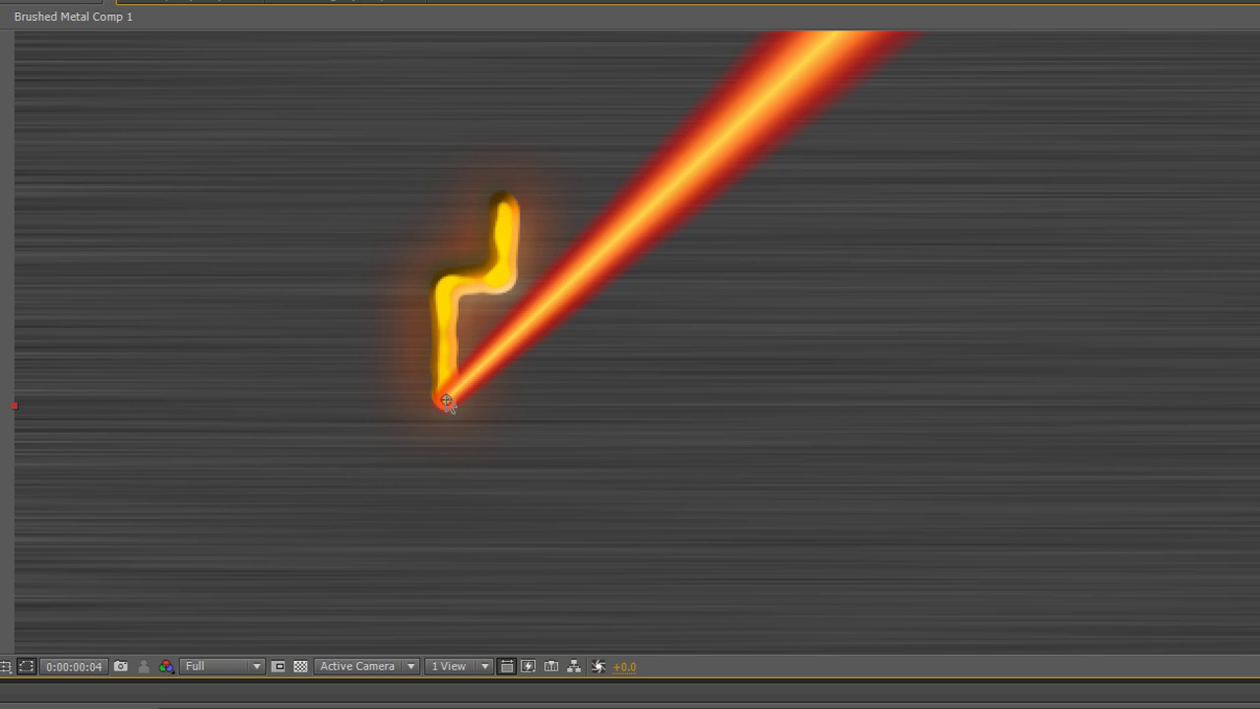
{"action": "left_click_drag", "start_coordinate": [446, 398], "coordinate": [509, 601]}
{"action": "key", "text": "Page_Down"}
{"action": "key", "text": "Page_Down"}
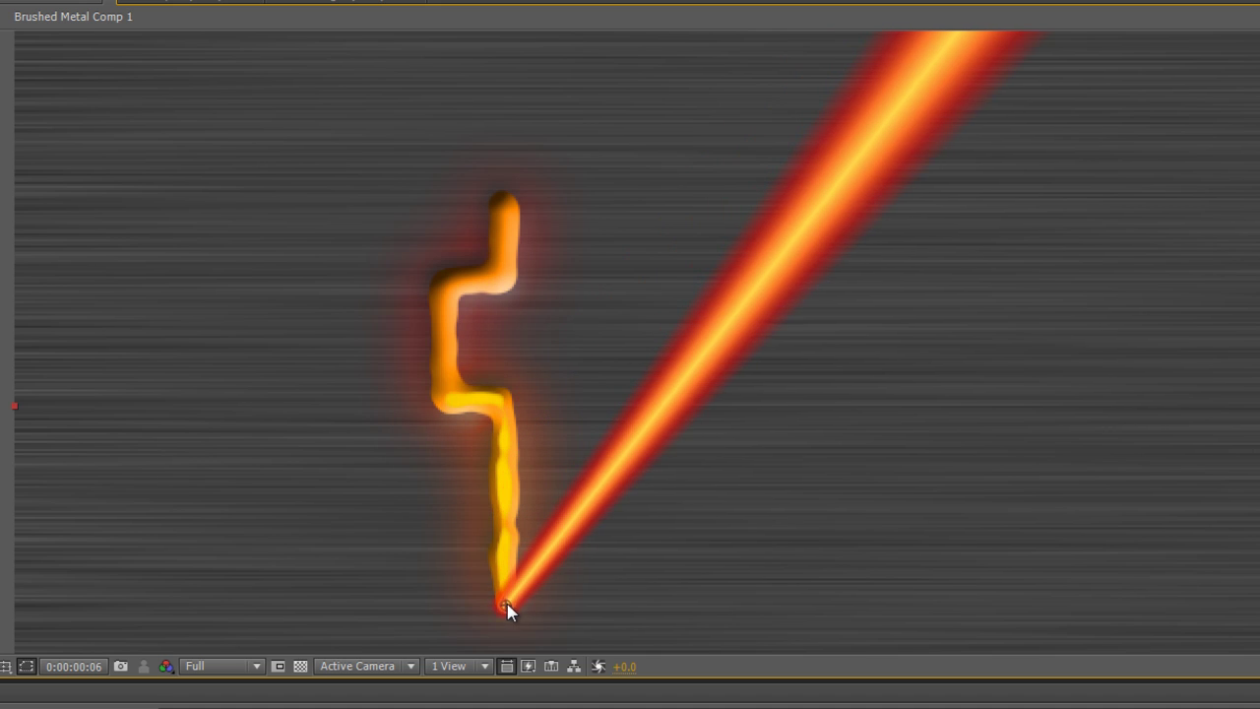
{"action": "key", "text": "Page_Down"}
{"action": "left_click_drag", "start_coordinate": [639, 595], "coordinate": [610, 391]}
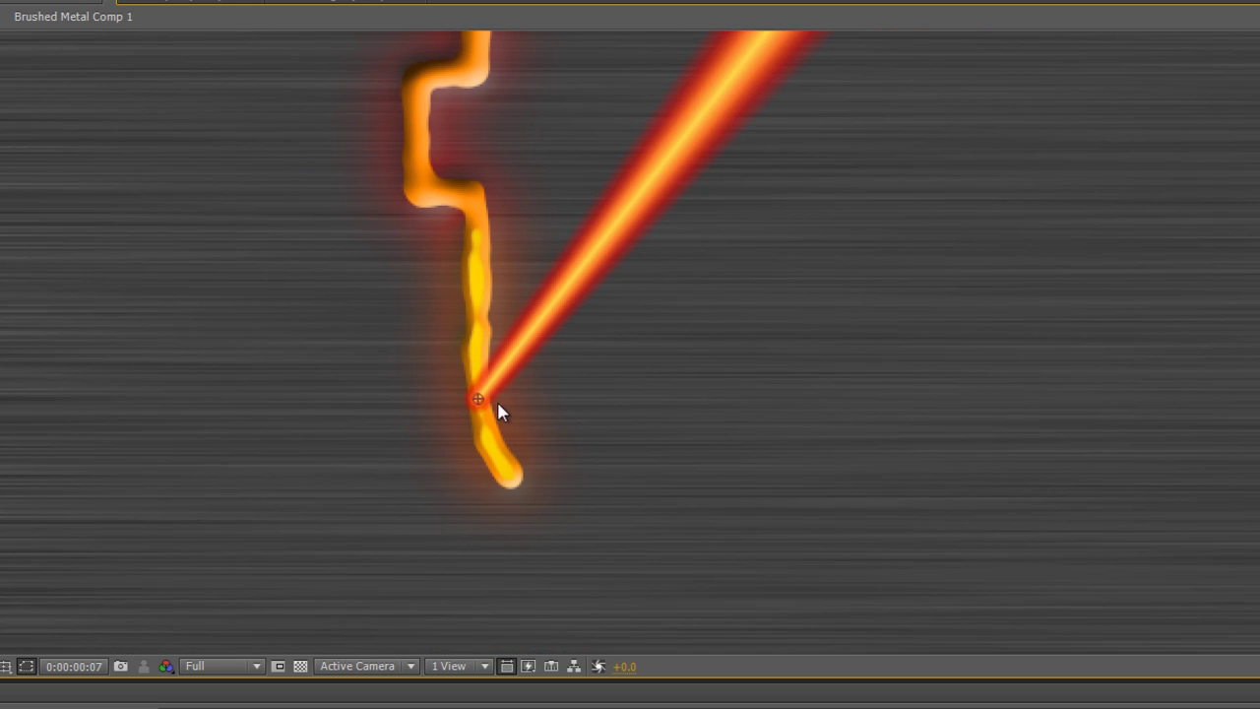
{"action": "left_click_drag", "start_coordinate": [477, 404], "coordinate": [727, 124]}
{"action": "key", "text": "Page_Down"}
{"action": "key", "text": "Page_Down"}
{"action": "key", "text": "Page_Down"}
{"action": "key", "text": "Page_Down"}
{"action": "key", "text": "Page_Down"}
{"action": "key", "text": "Page_Down"}
{"action": "key", "text": "Page_Down"}
{"action": "key", "text": "Page_Down"}
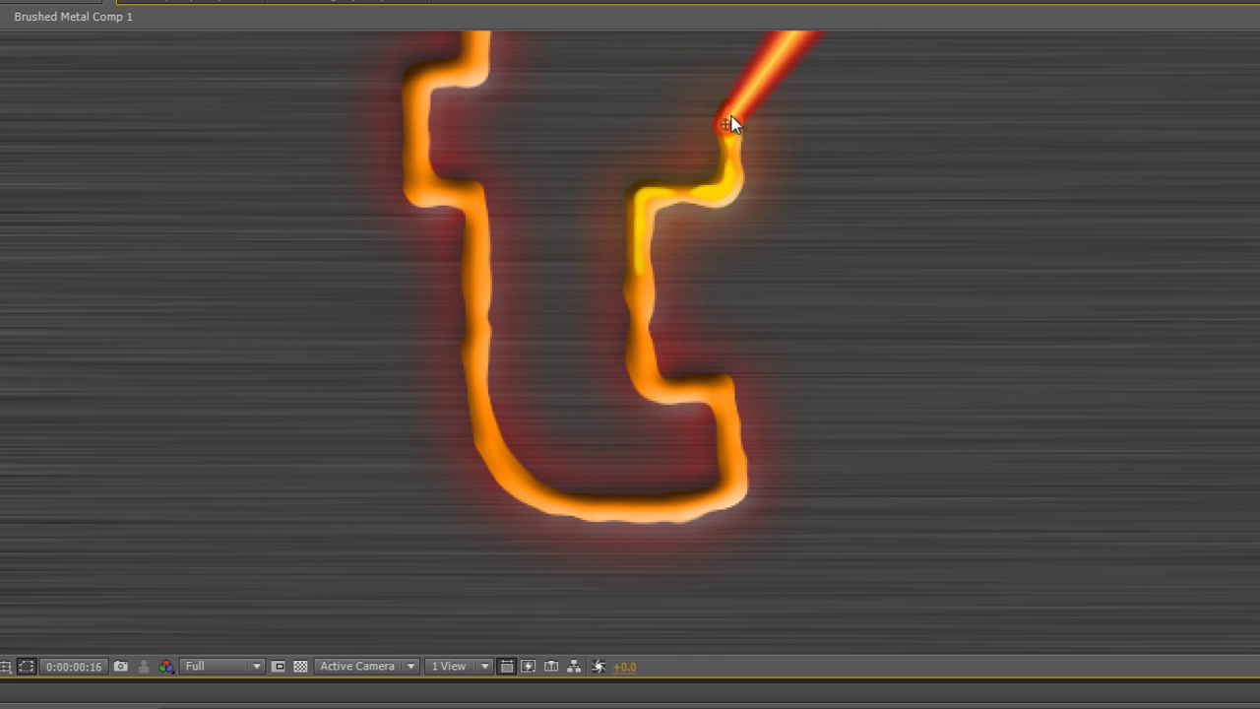
- Preview the laser beam animation from the start
{"action": "key", "text": "space"}
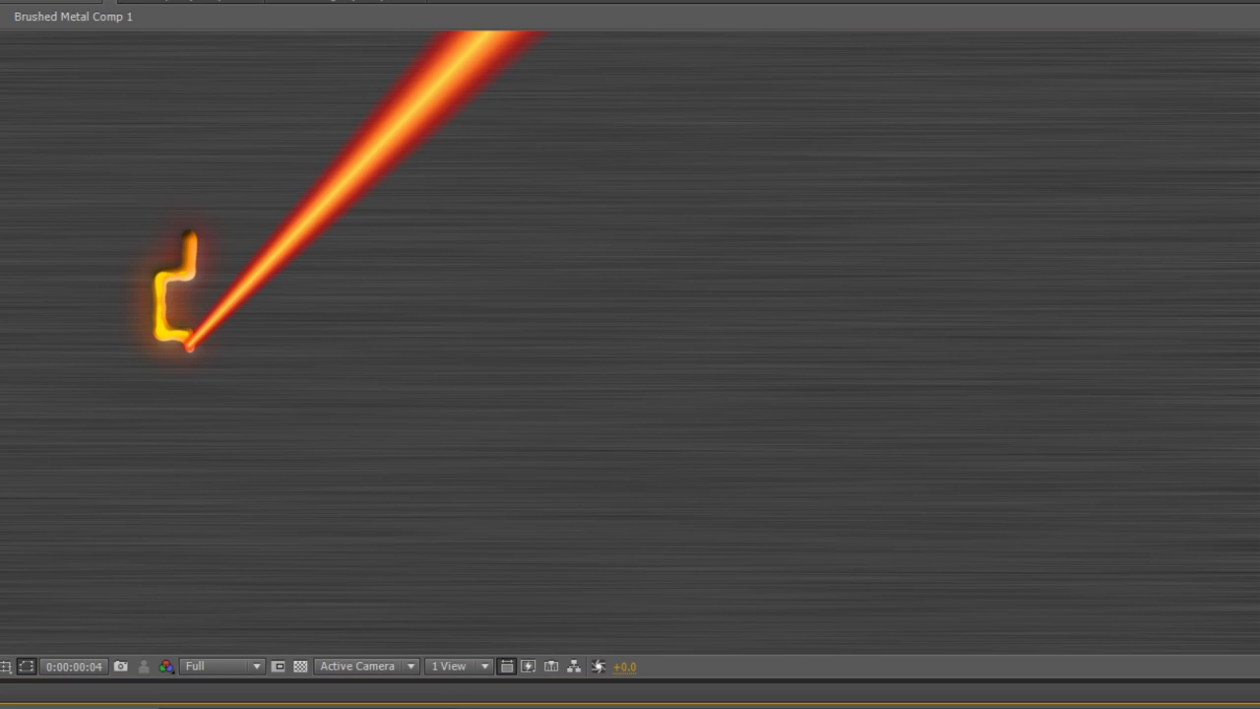